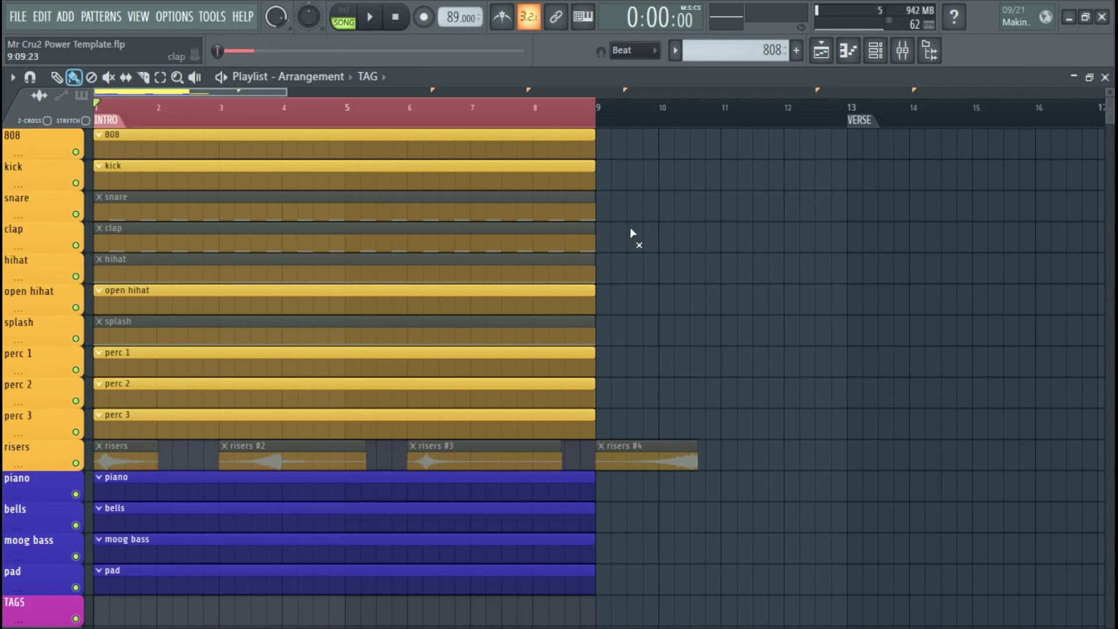
# Step: Unmute the snare and hihat clips, play the intro briefly, and mute both clips again
pyautogui.click(595, 211)
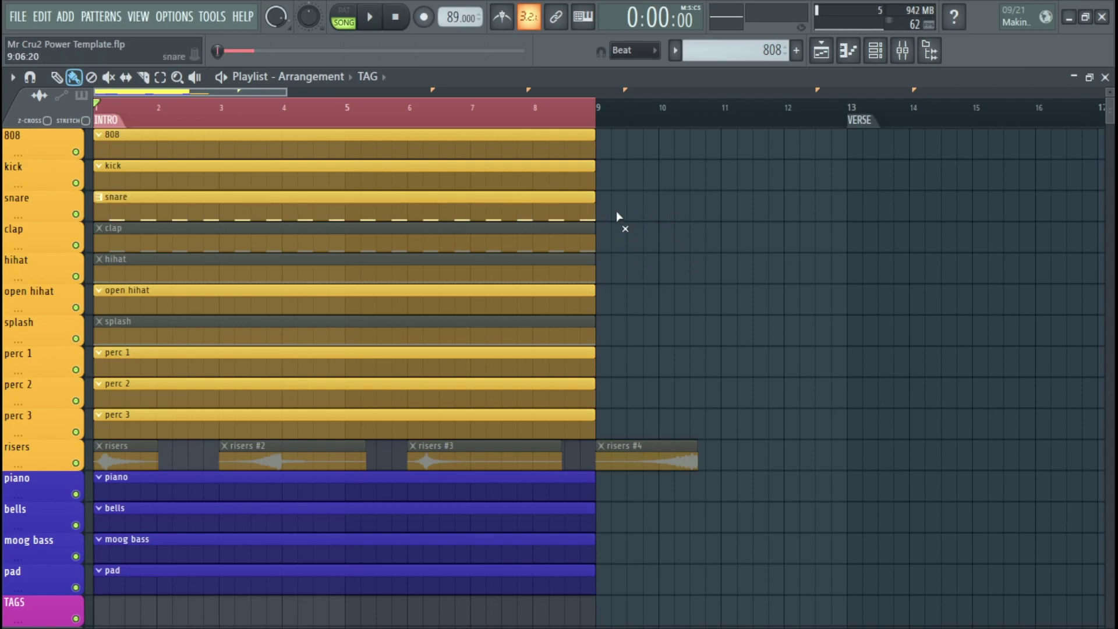
pyautogui.click(609, 263)
pyautogui.press('space')
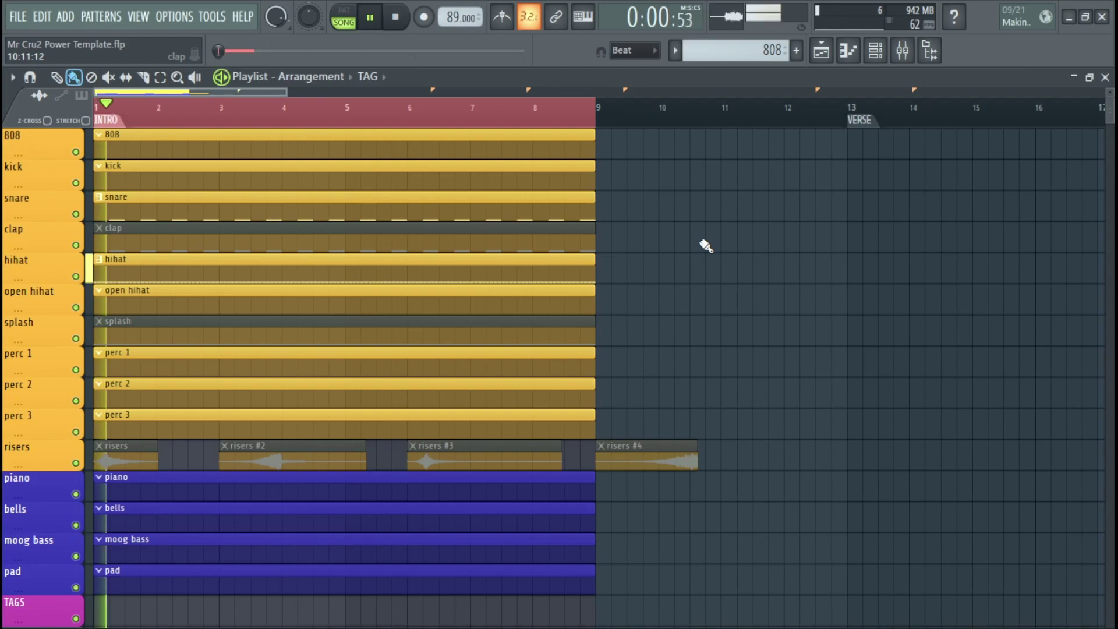
pyautogui.press('space')
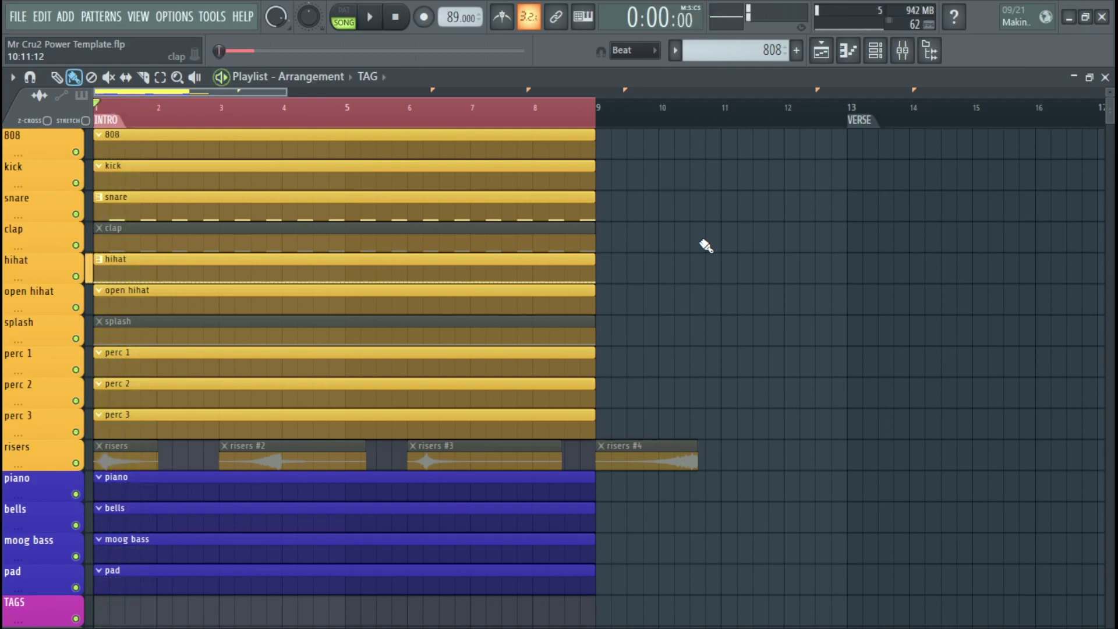
pyautogui.click(582, 209)
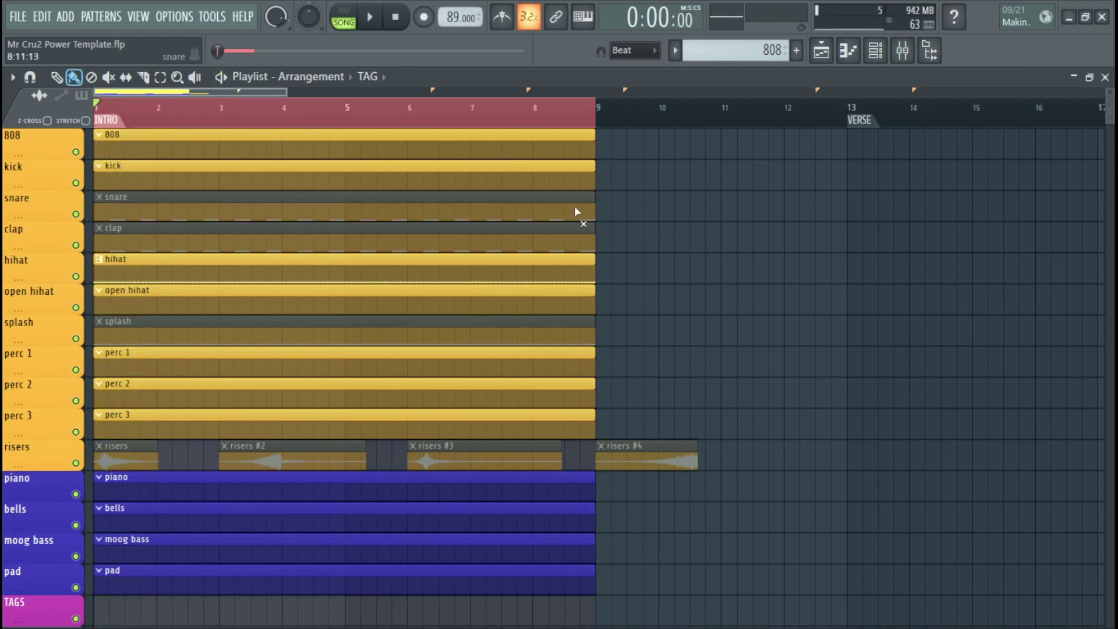
pyautogui.click(600, 263)
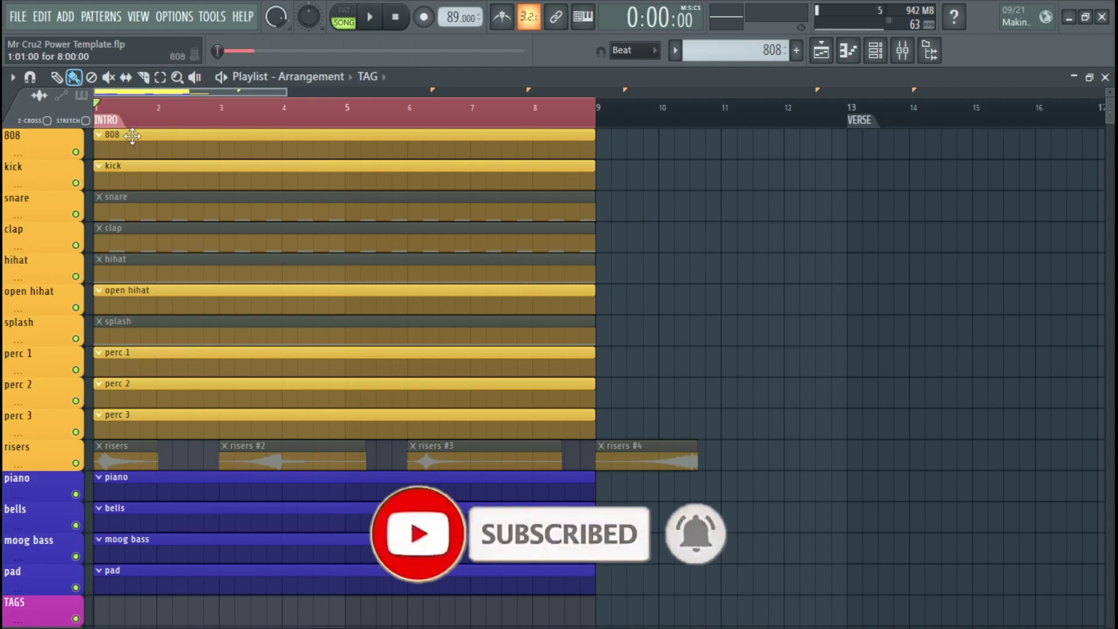
# Step: Copy the intro's clips from 808 through perc 1 to the VERSE marker at bar 13
pyautogui.scroll(1, 201, 264)
pyautogui.scroll(3, 202, 264)
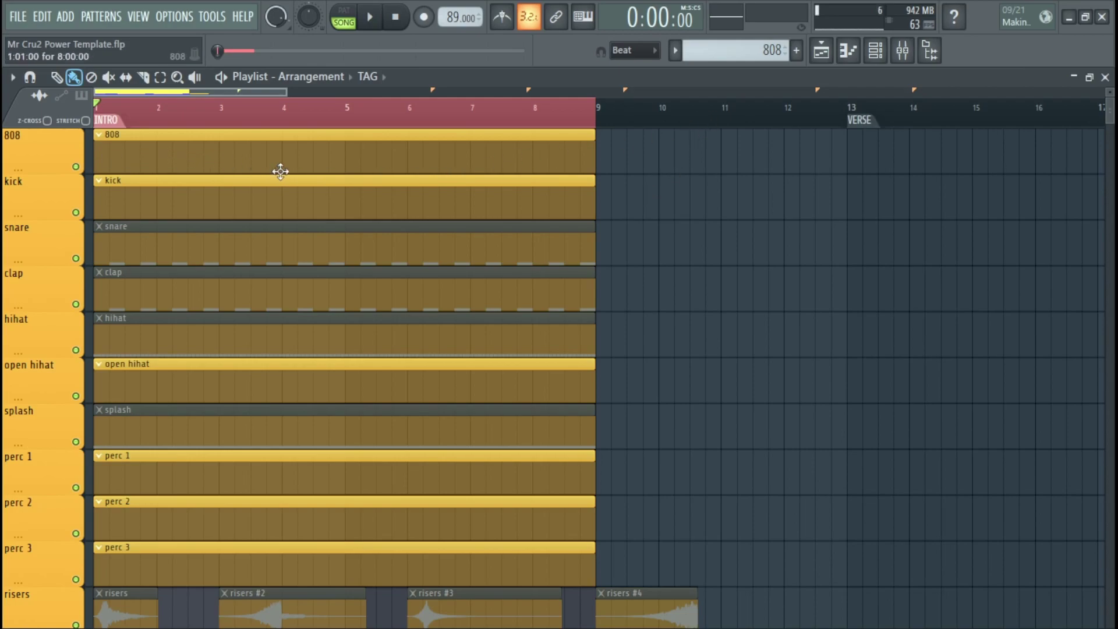
pyautogui.scroll(-4, 285, 170)
pyautogui.moveTo(441, 168); pyautogui.dragTo(254, 442)
pyautogui.moveTo(196, 386); pyautogui.dragTo(541, 390)
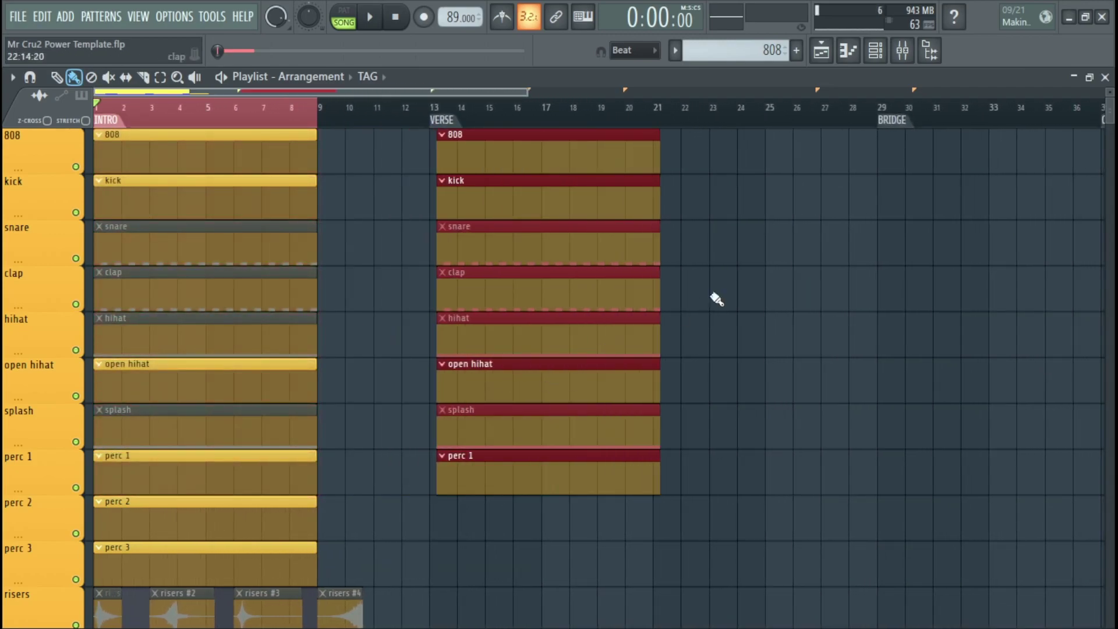
pyautogui.click(705, 307)
pyautogui.moveTo(716, 131); pyautogui.dragTo(552, 470)
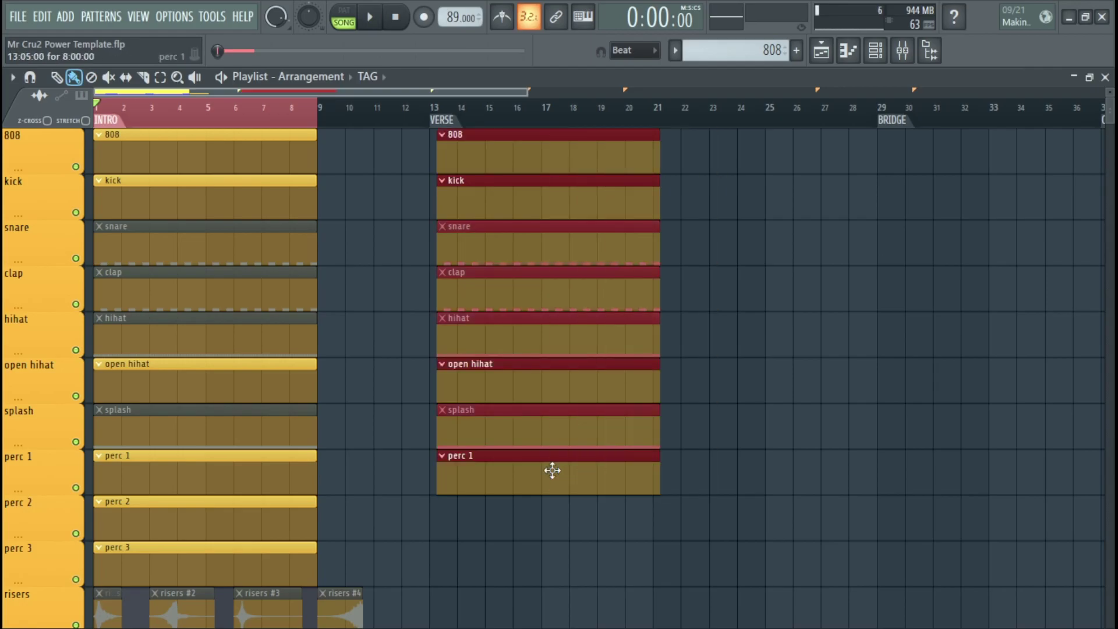
pyautogui.click(693, 418)
pyautogui.scroll(3, 756, 369)
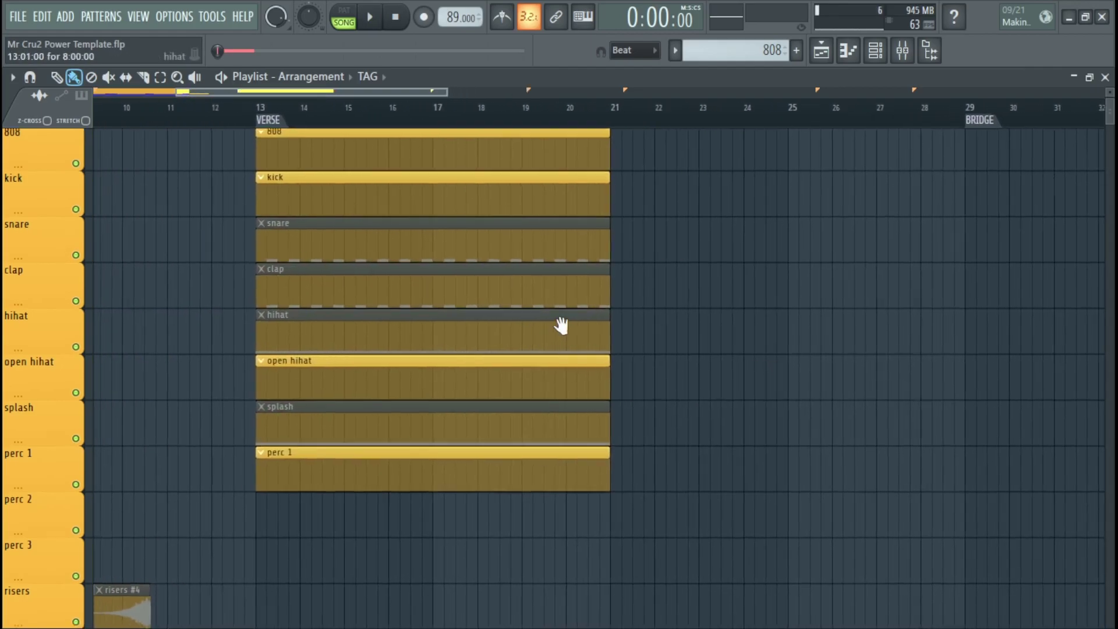
# Step: Delete the copied clips at bar 13, from 808 through perc 1
pyautogui.moveTo(552, 330); pyautogui.dragTo(636, 306)
pyautogui.rightClick(379, 312)
pyautogui.scroll(1, 602, 414)
pyautogui.scroll(-1, 542, 389)
pyautogui.scroll(-1, 488, 366)
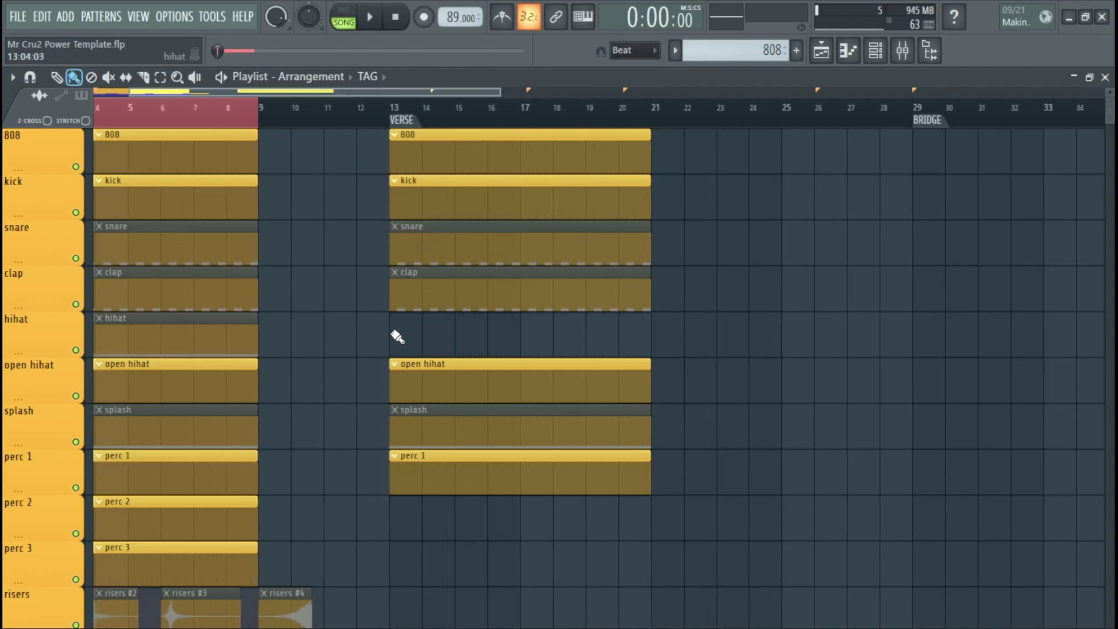
pyautogui.rightClick(636, 152)
pyautogui.scroll(-1, 324, 373)
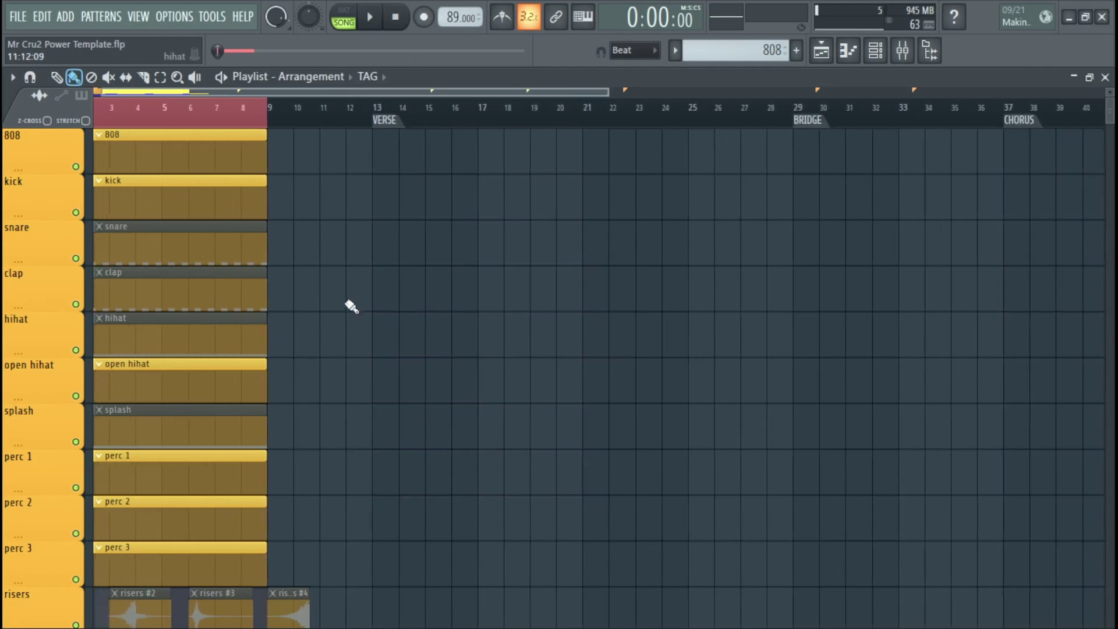
# Step: Duplicate the intro's 808 through splash clips seven times in a row, filling the arrangement to bar 65
pyautogui.moveTo(366, 130); pyautogui.dragTo(137, 428)
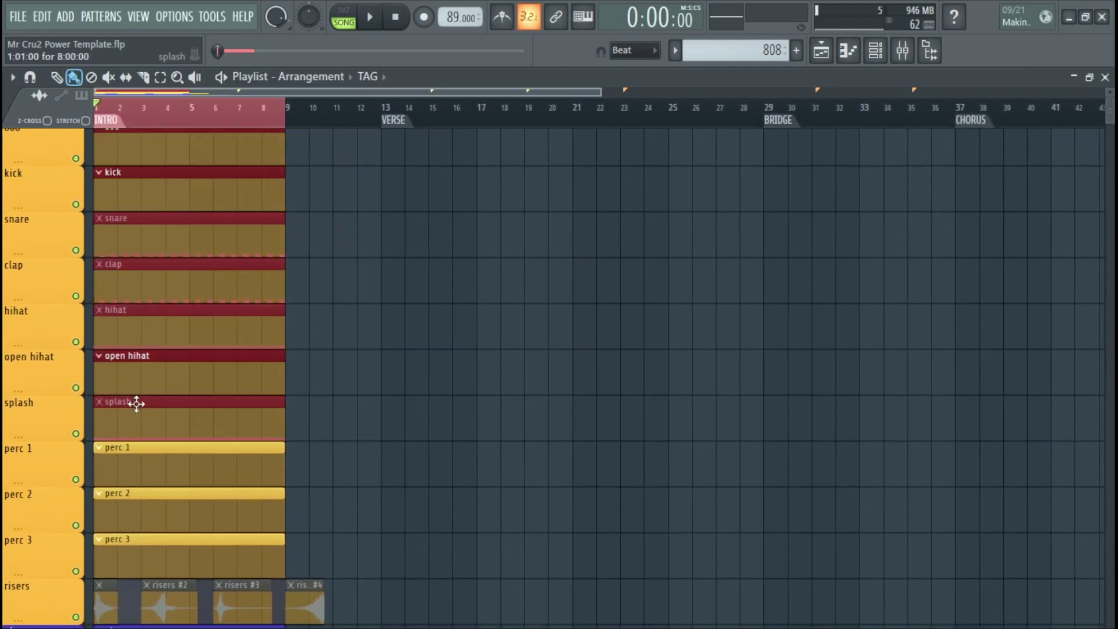
pyautogui.hotkey('ctrl', 'b')
pyautogui.hotkey('ctrl', 'b')
pyautogui.hotkey('ctrl', 'b')
pyautogui.hotkey('ctrl', 'b')
pyautogui.hotkey('ctrl', 'b')
pyautogui.hotkey('ctrl', 'b')
pyautogui.hotkey('ctrl', 'b')
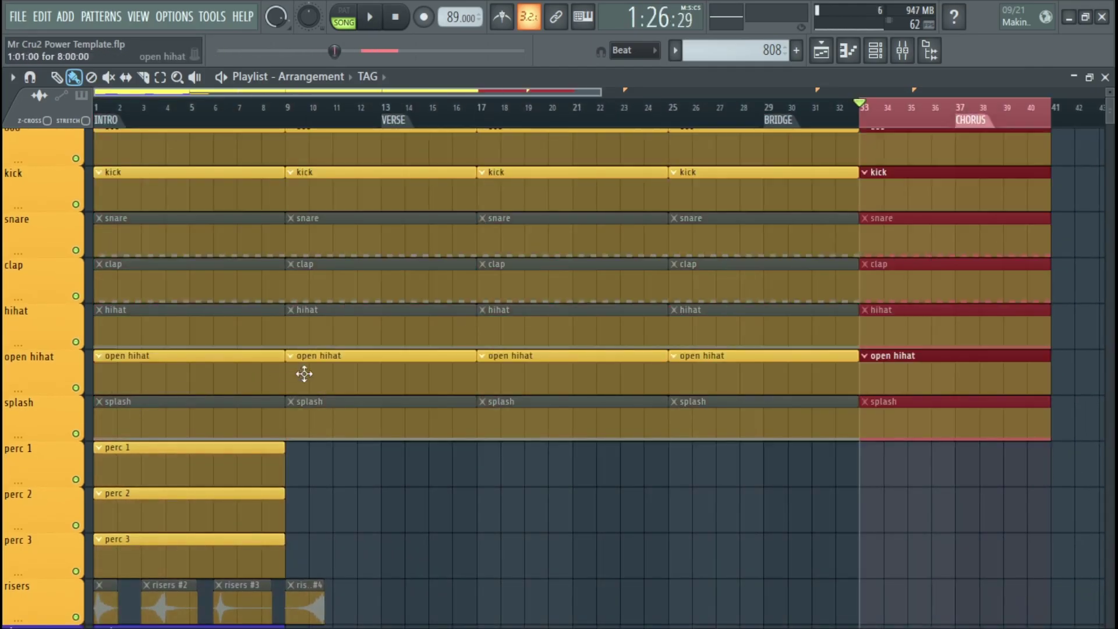
pyautogui.scroll(-2, 252, 392)
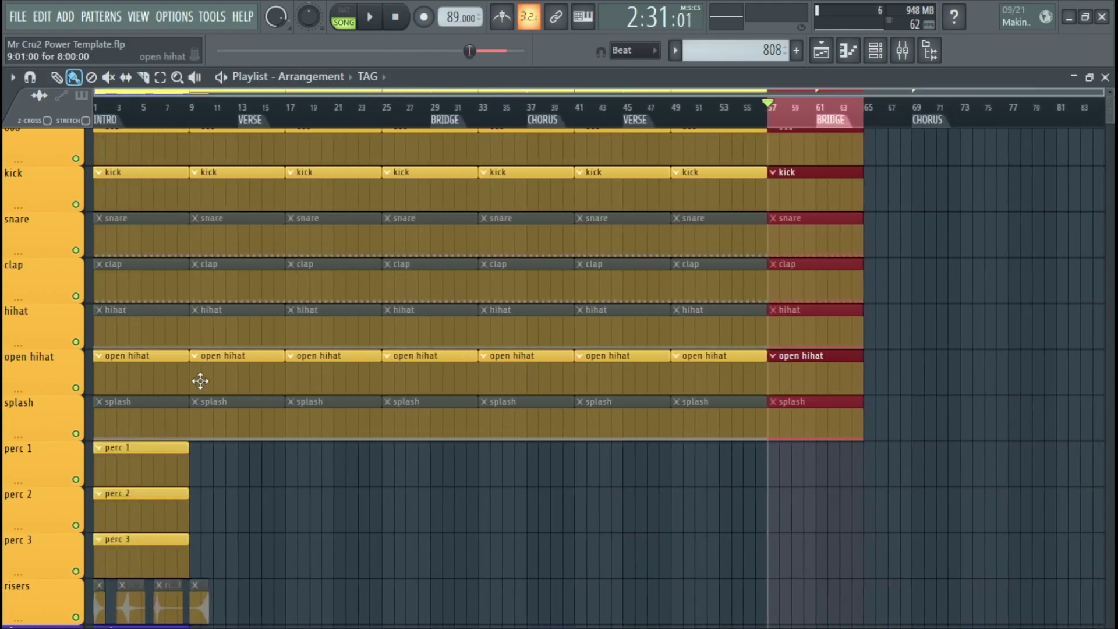
pyautogui.scroll(1, 190, 409)
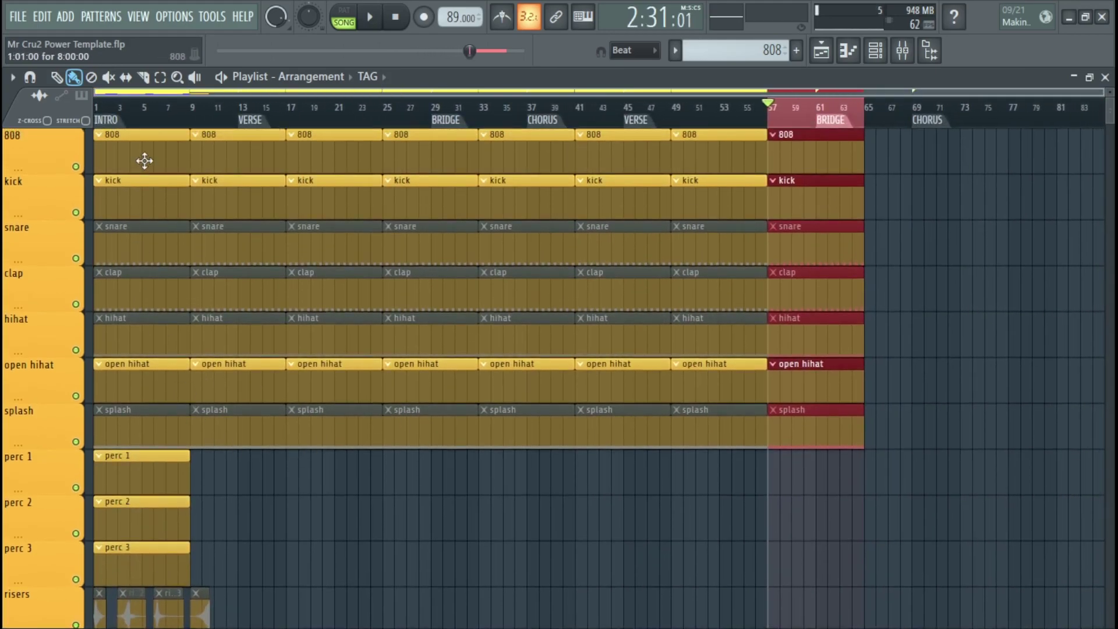
# Step: Move the VERSE marker to bar 9, then set the playback position to between bars 4 and 5
pyautogui.scroll(4, 227, 392)
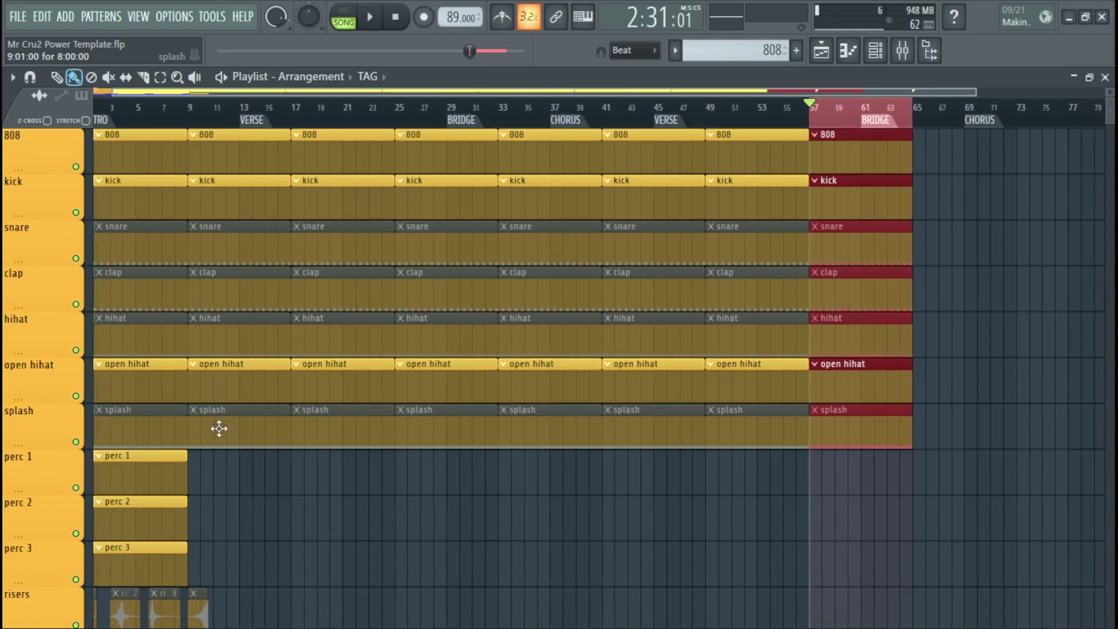
pyautogui.scroll(2, 300, 462)
pyautogui.scroll(1, 338, 521)
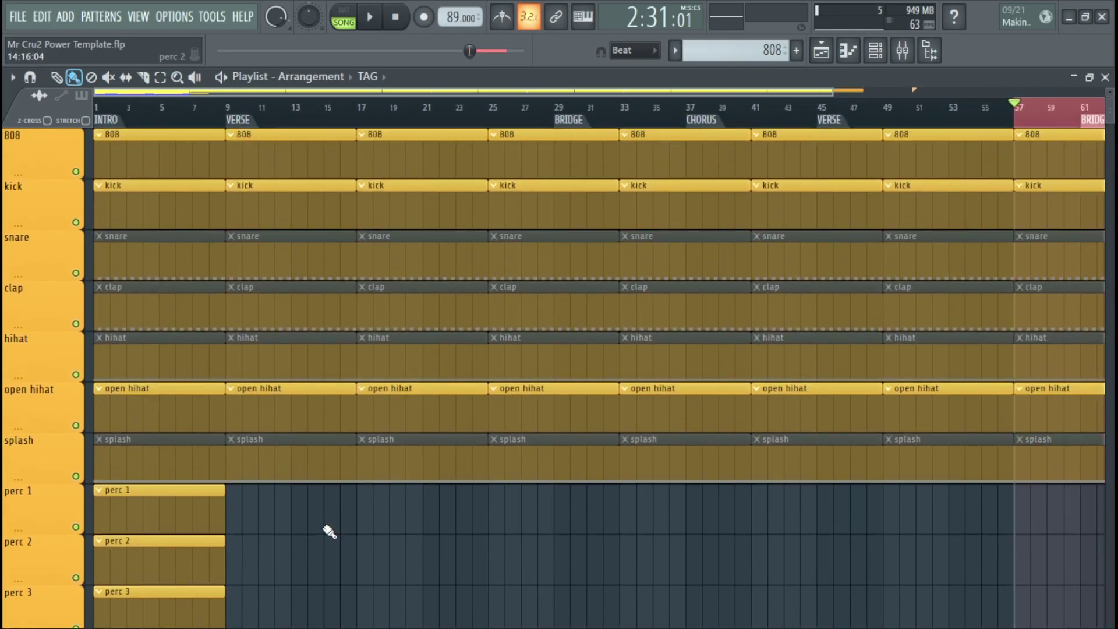
pyautogui.click(359, 109)
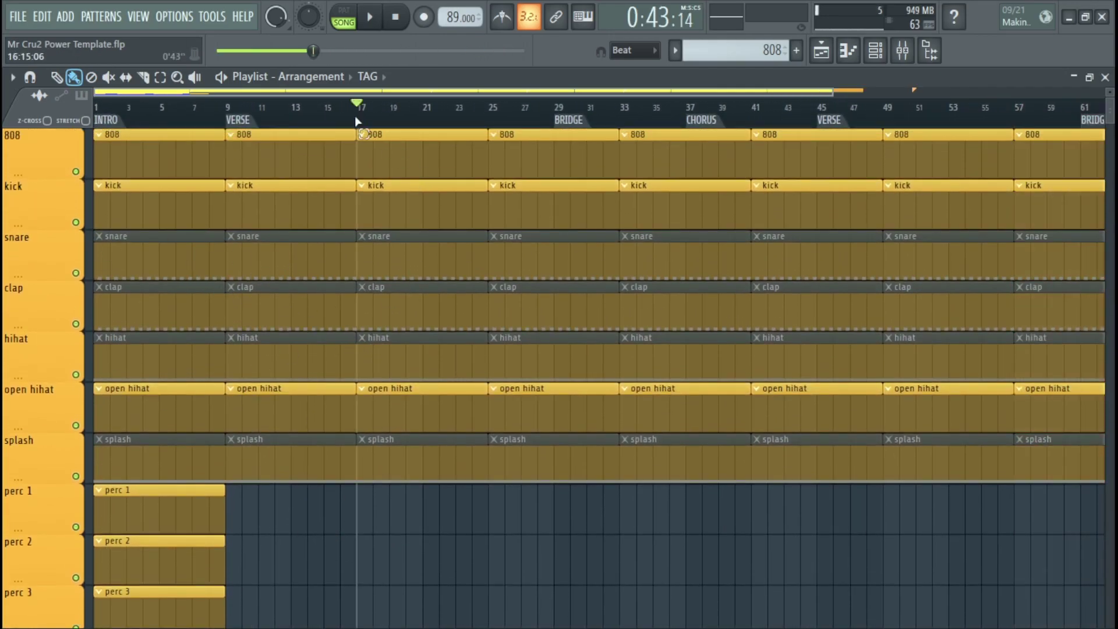
pyautogui.click(156, 110)
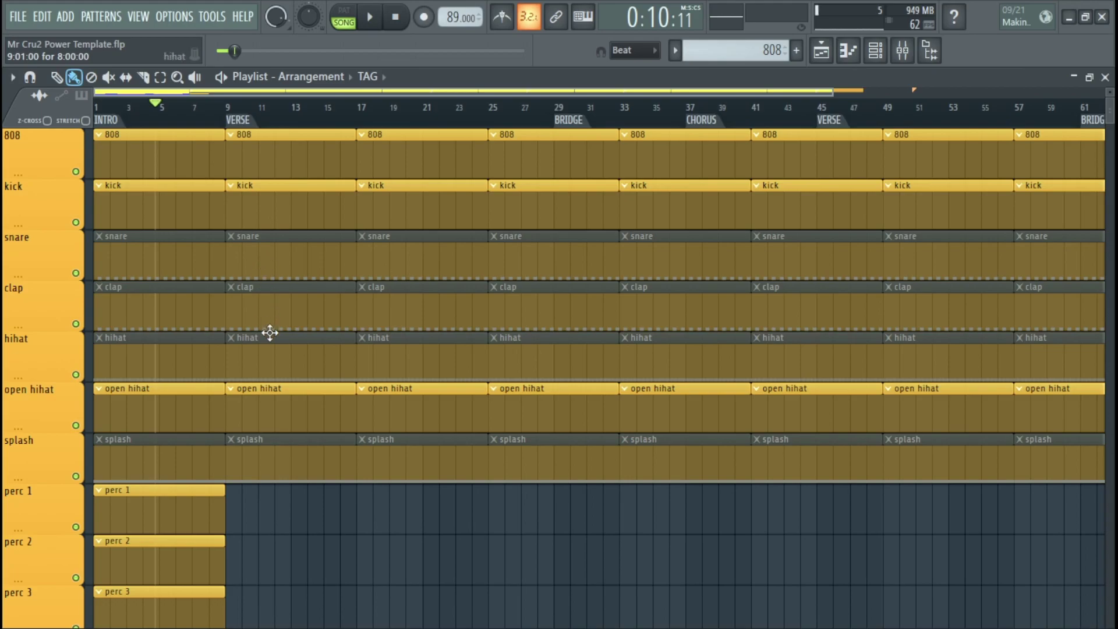
# Step: Remove the two clap clips between bars 9 and 25 and move the BRIDGE marker to bar 25
pyautogui.rightClick(274, 307)
pyautogui.rightClick(421, 296)
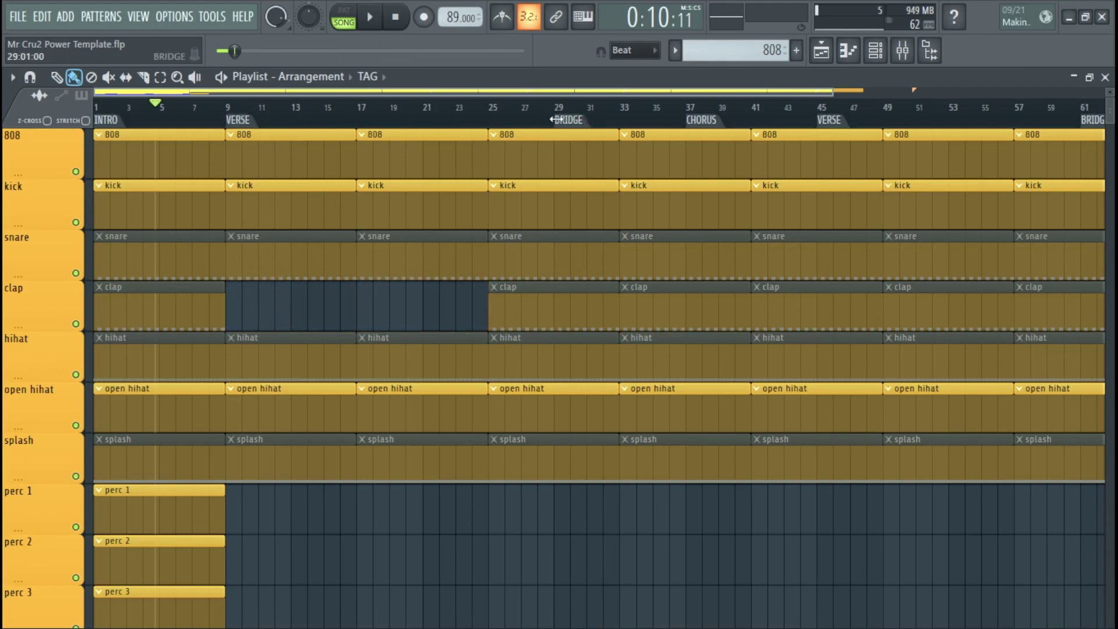
pyautogui.moveTo(553, 120); pyautogui.dragTo(504, 121)
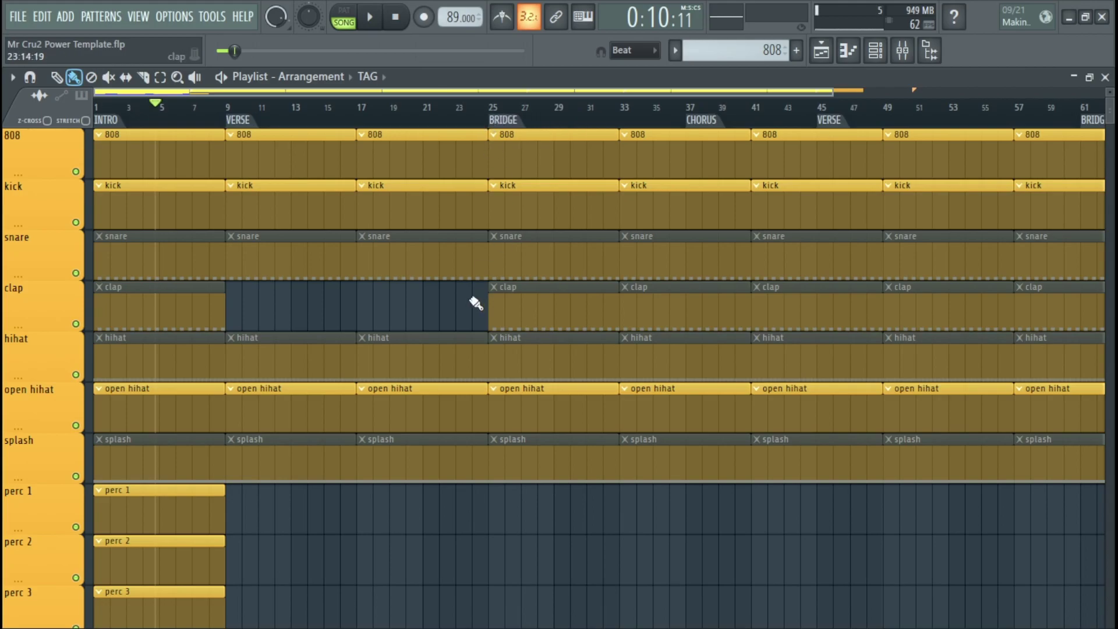
# Step: Delete all the clips in bars 25 to 33 except the snare
pyautogui.scroll(-1, 497, 174)
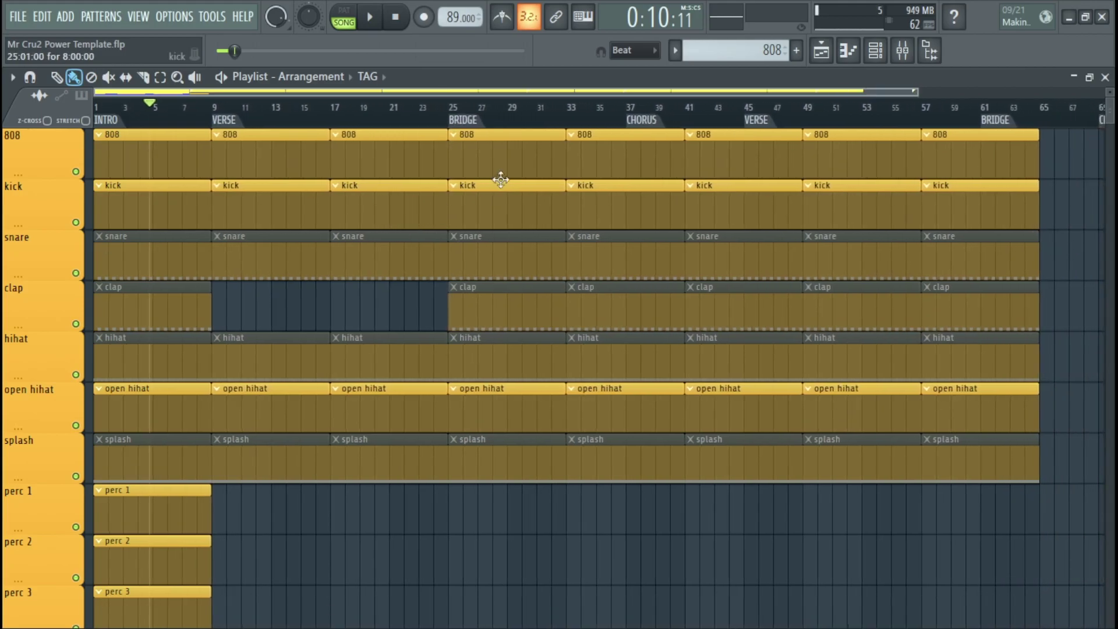
pyautogui.moveTo(503, 154)
pyautogui.mouseDown()
pyautogui.moveTo(492, 329)
pyautogui.moveTo(496, 320)
pyautogui.moveTo(499, 519)
pyautogui.mouseUp()
pyautogui.scroll(-1, 499, 519)
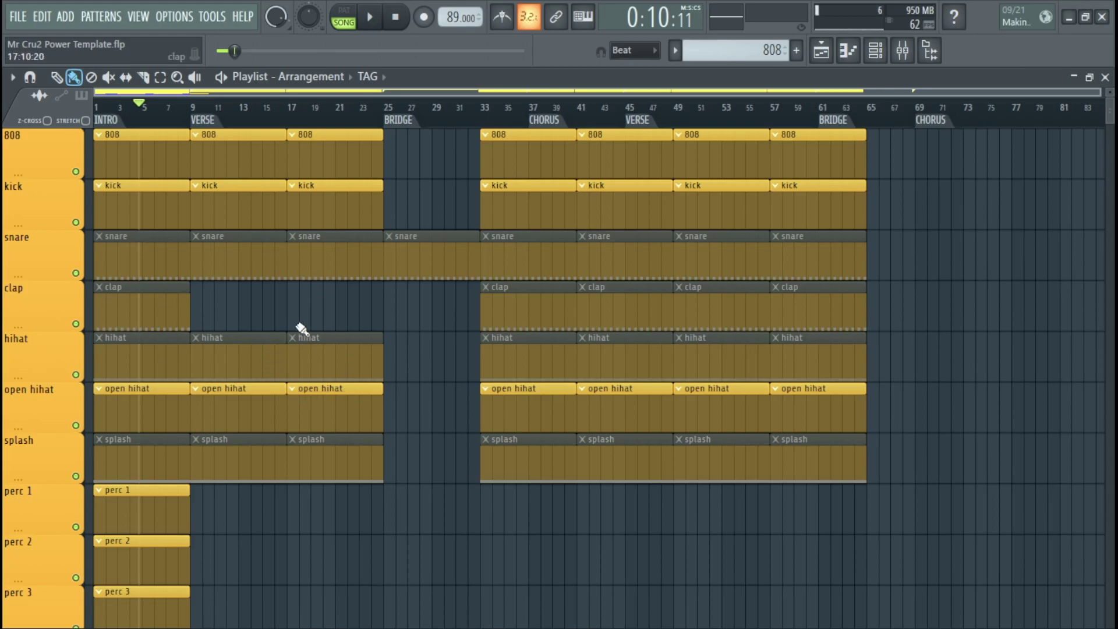
# Step: Place an 808 clip at bar 25 and view its clip options without applying any
pyautogui.click(392, 150)
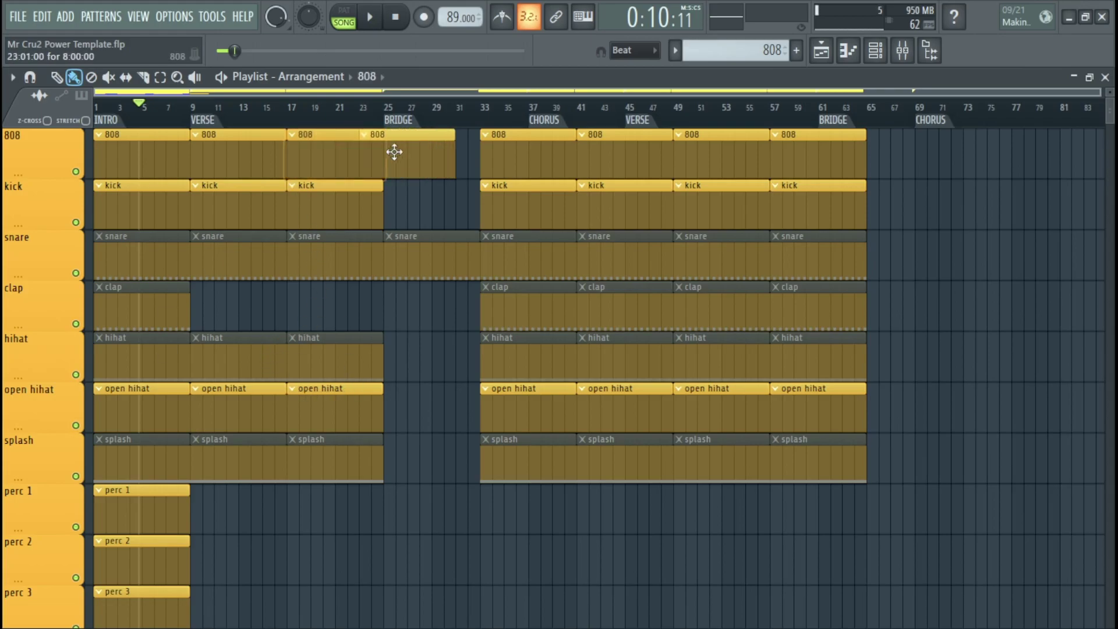
pyautogui.click(396, 137)
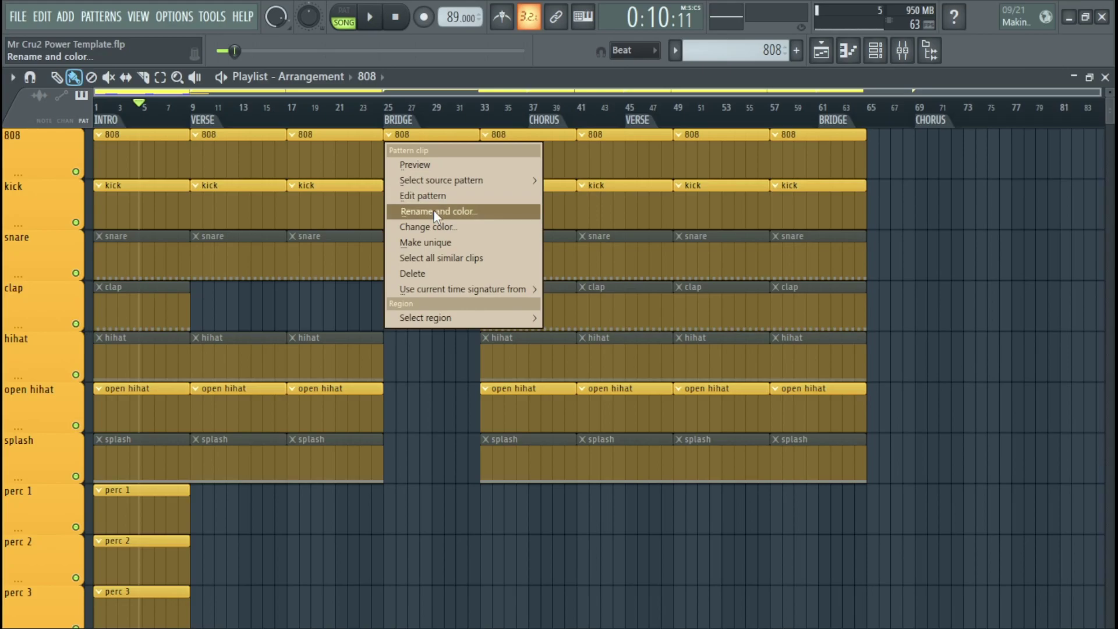
pyautogui.click(471, 437)
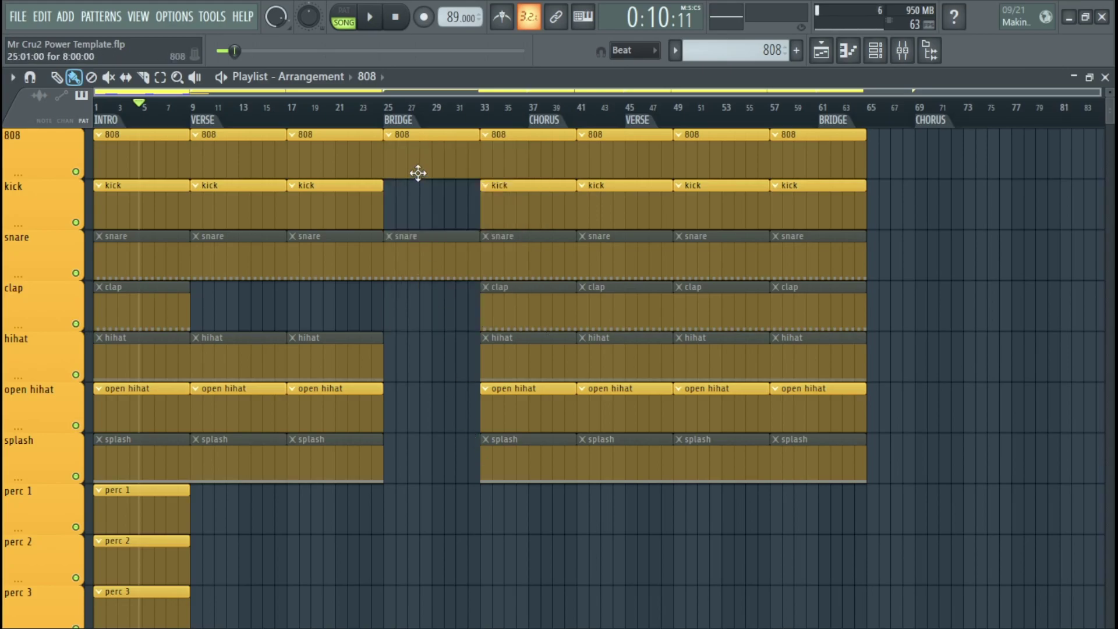
# Step: Delete every drum clip from bar 9 onwards, keeping only the intro's clips
pyautogui.scroll(2, 418, 173)
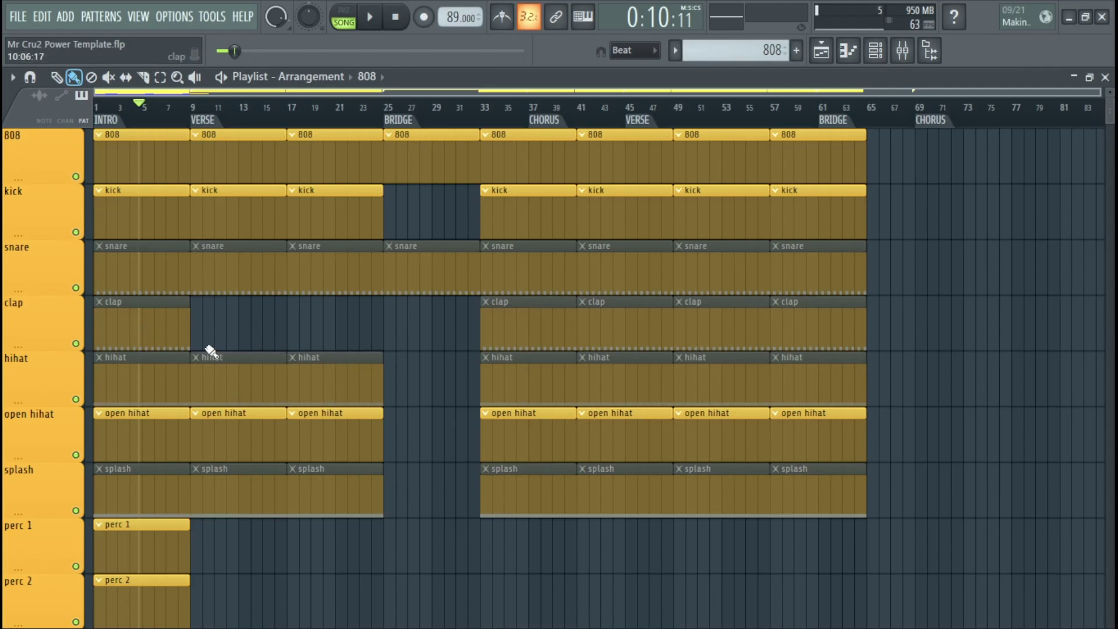
pyautogui.scroll(2, 259, 334)
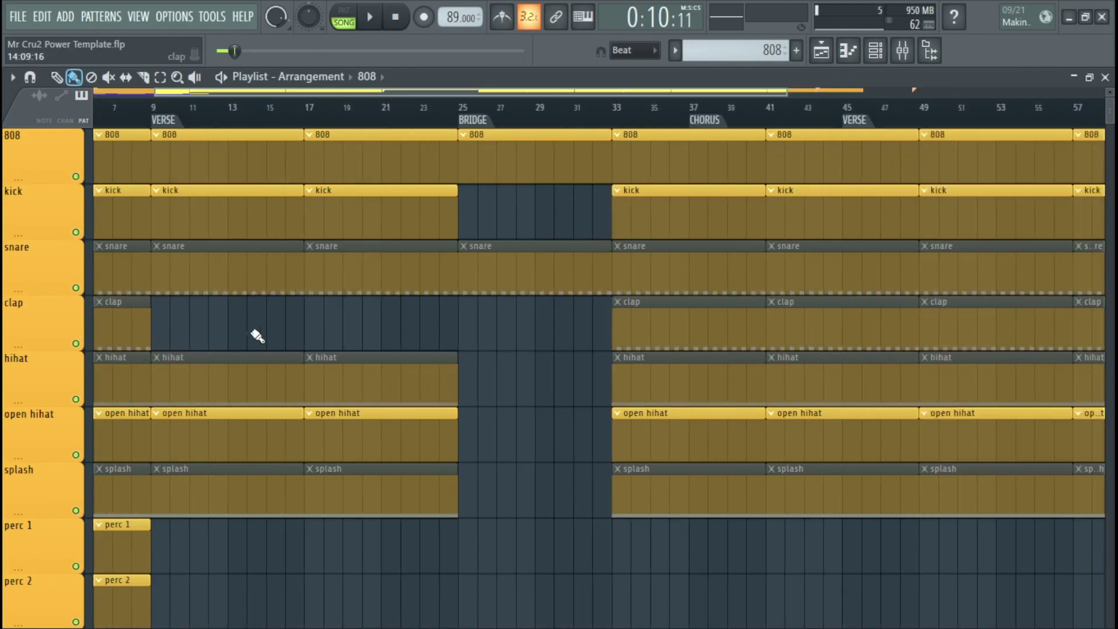
pyautogui.scroll(-1, 188, 322)
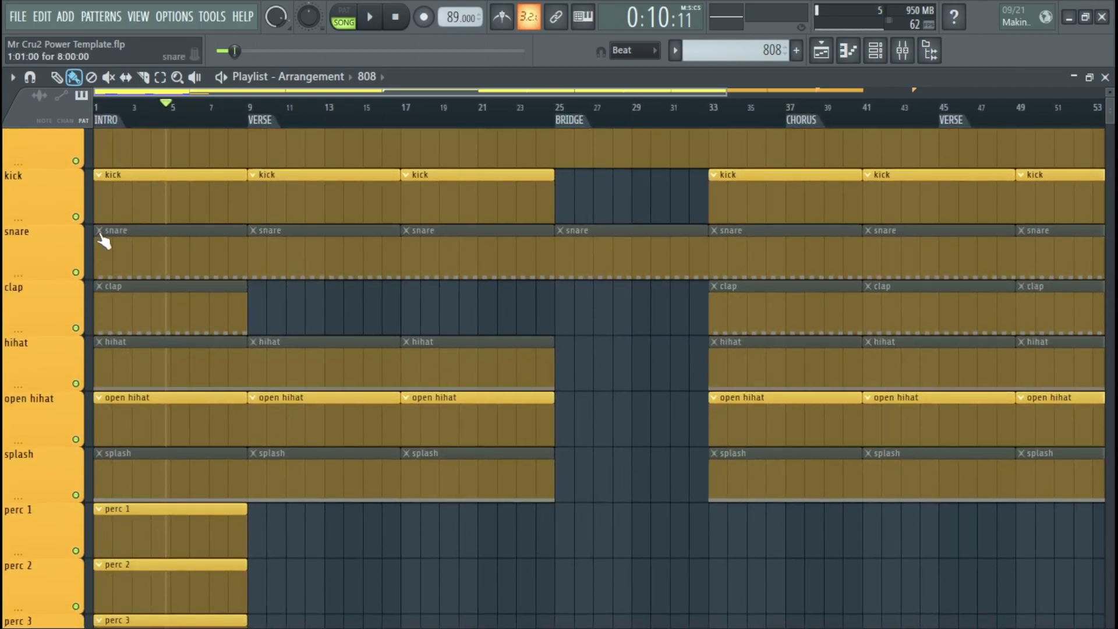
pyautogui.moveTo(335, 535)
pyautogui.mouseDown()
pyautogui.moveTo(631, 208)
pyautogui.moveTo(623, 252)
pyautogui.mouseUp()
pyautogui.scroll(-2, 462, 347)
pyautogui.moveTo(827, 142)
pyautogui.mouseDown()
pyautogui.moveTo(281, 229)
pyautogui.moveTo(354, 295)
pyautogui.moveTo(362, 407)
pyautogui.moveTo(579, 378)
pyautogui.moveTo(641, 466)
pyautogui.moveTo(716, 412)
pyautogui.mouseUp()
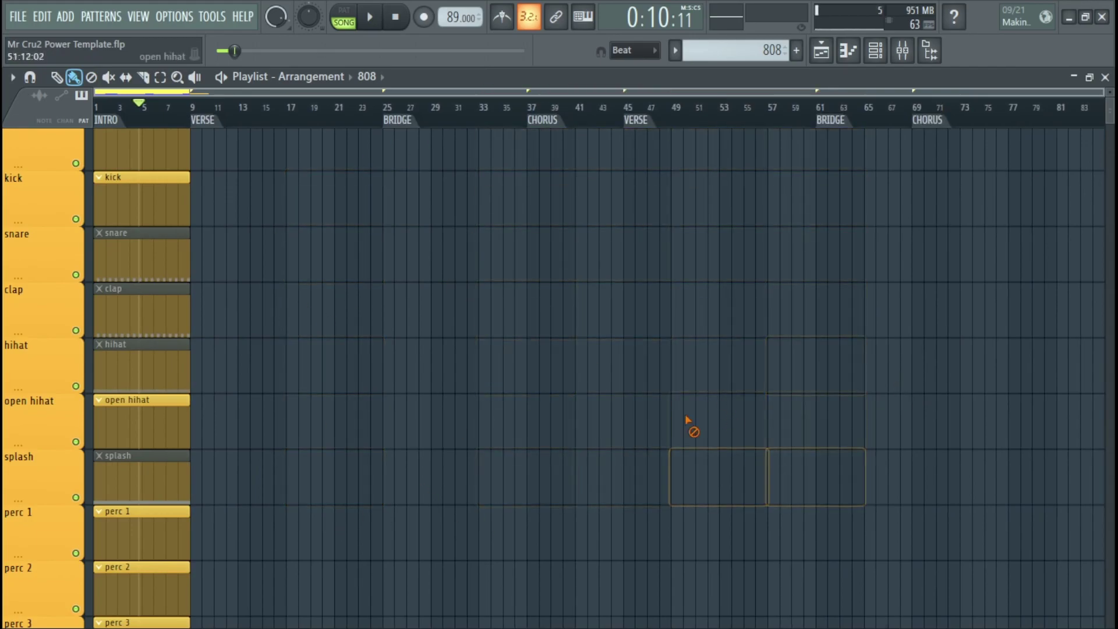
# Step: Examine the intro's perc, risers and melody tracks, down to the TAGS track
pyautogui.scroll(-2, 314, 303)
pyautogui.scroll(-2, 252, 407)
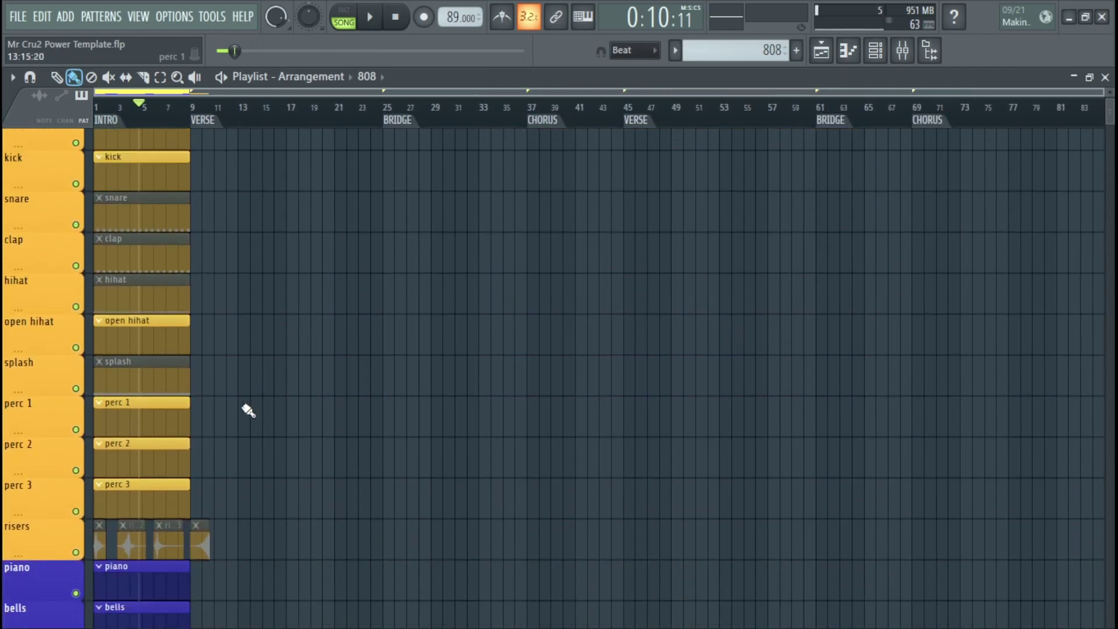
pyautogui.scroll(-3, 307, 419)
pyautogui.scroll(2, 320, 394)
pyautogui.moveTo(320, 394); pyautogui.dragTo(380, 415)
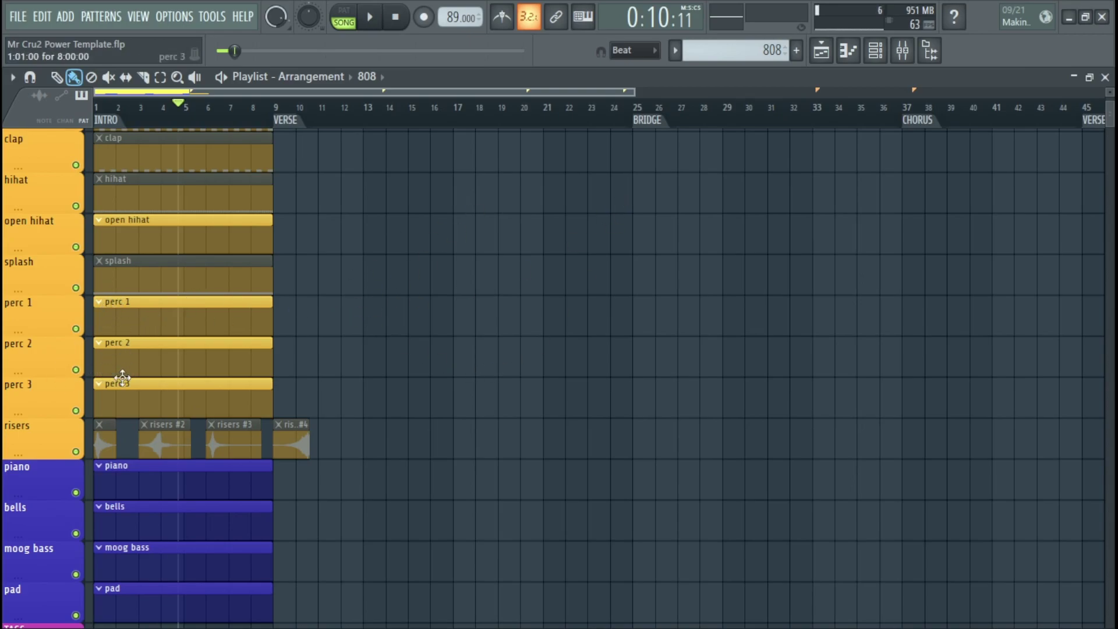
pyautogui.scroll(-2, 134, 430)
pyautogui.scroll(4, 197, 510)
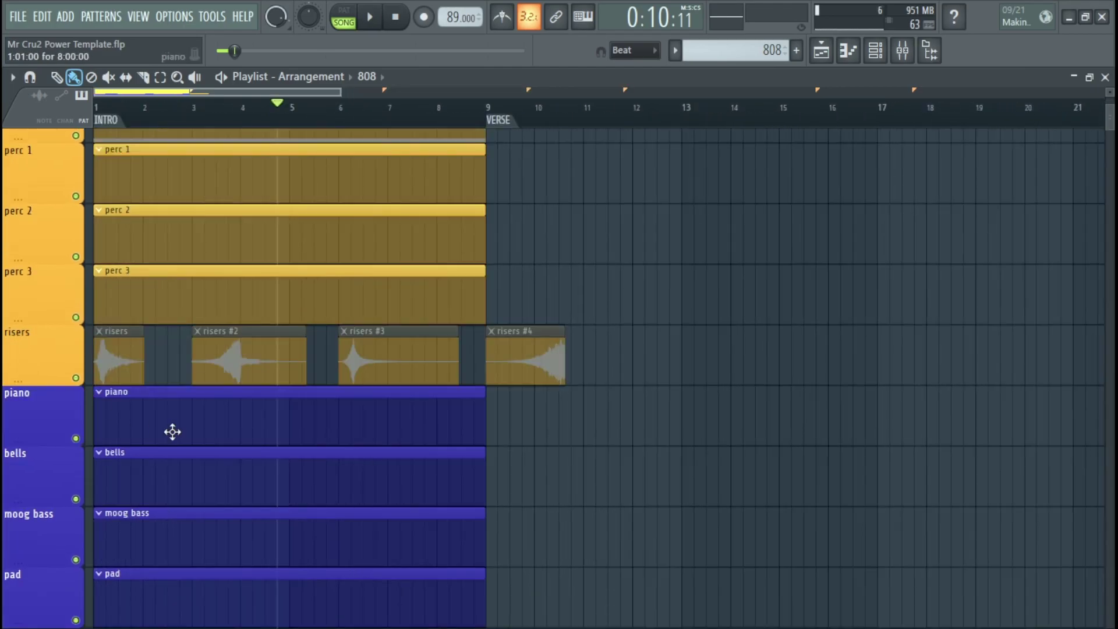
pyautogui.scroll(3, 163, 393)
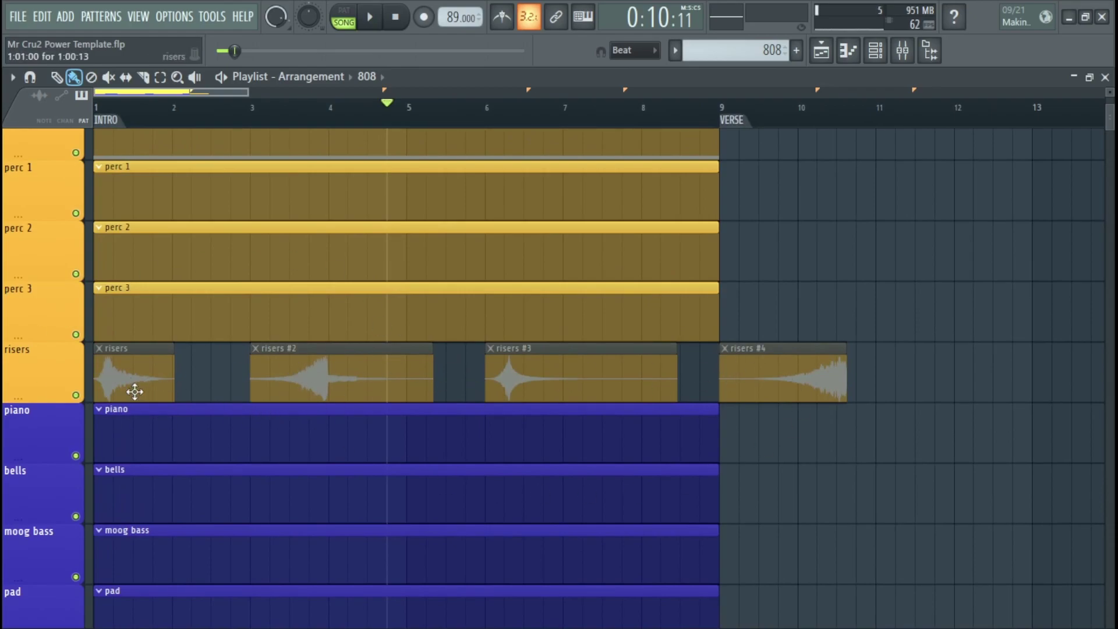
pyautogui.scroll(-4, 135, 392)
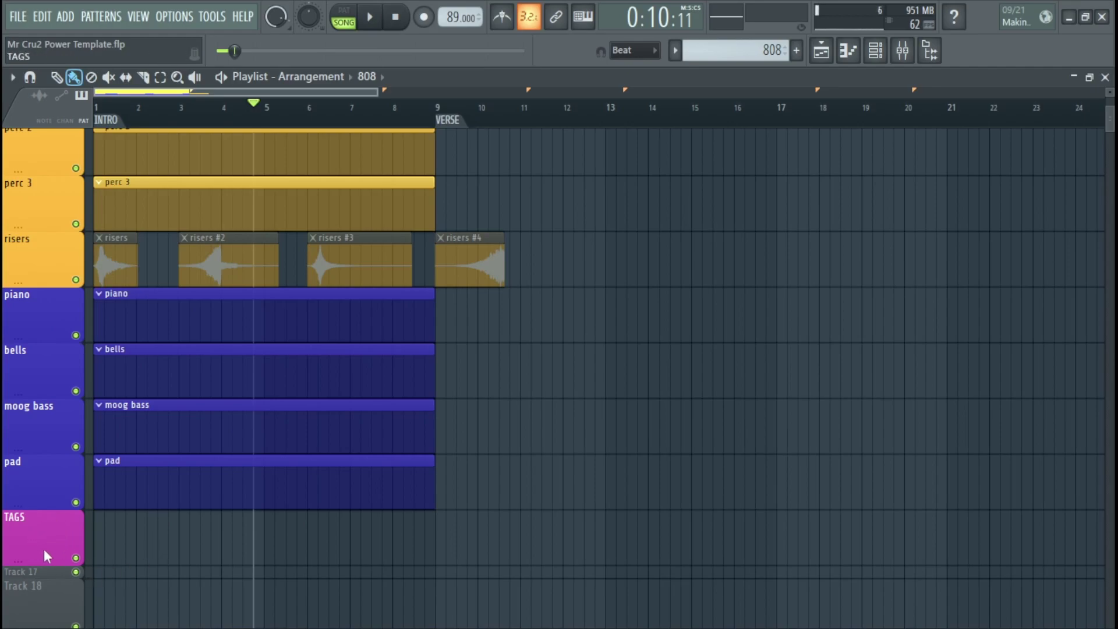
# Step: Examine the Playlist tracks, then view the kick pattern's piano roll and the list of target channels
pyautogui.scroll(-2, 45, 556)
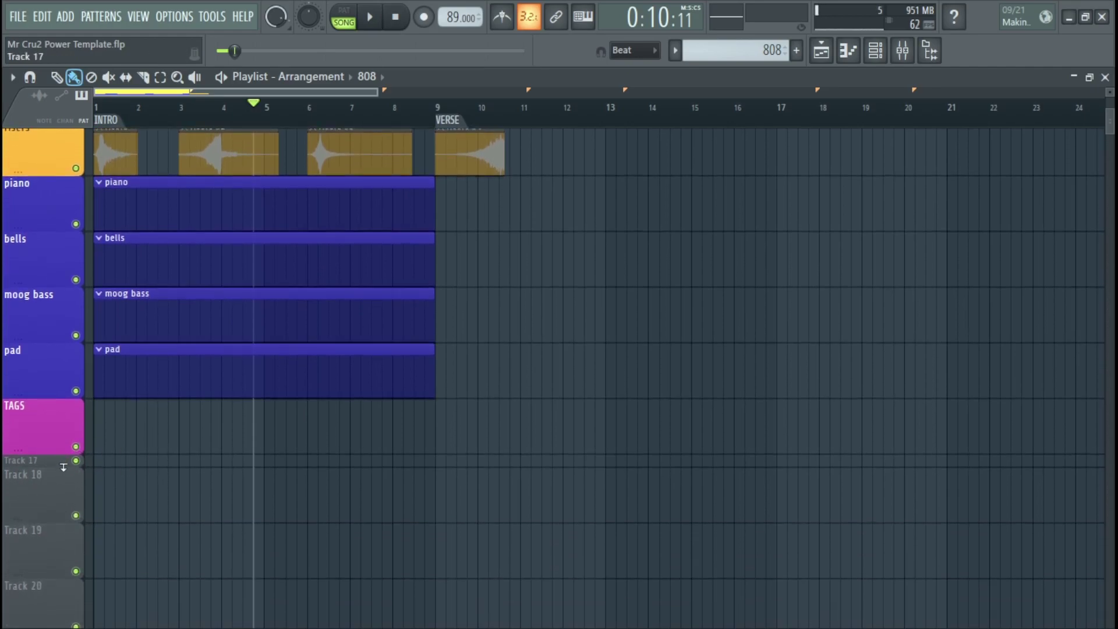
pyautogui.scroll(4, 65, 468)
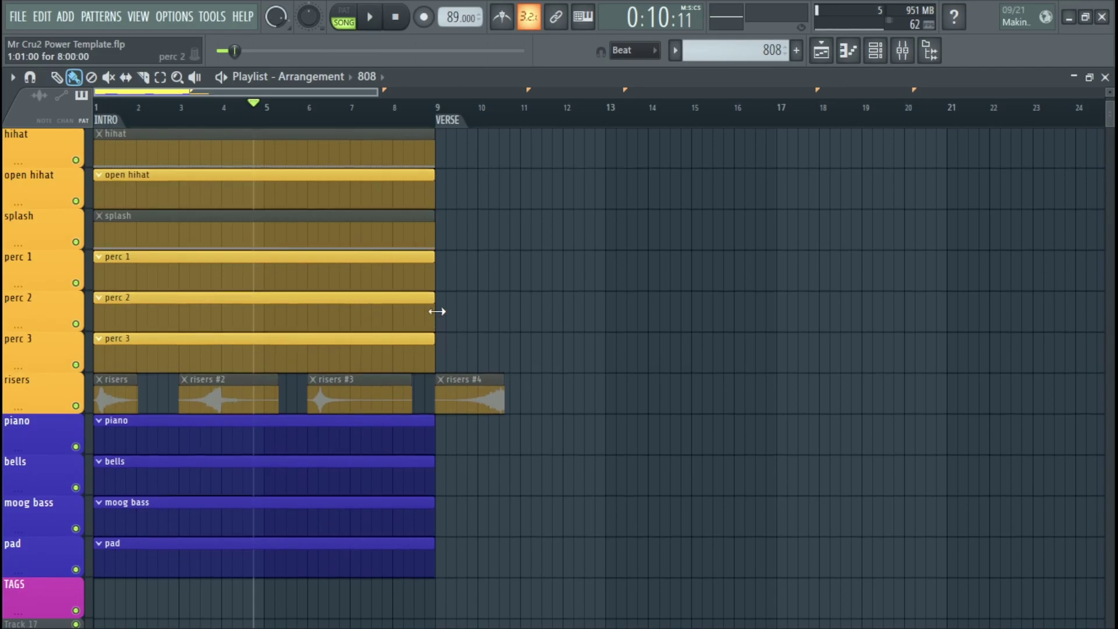
pyautogui.scroll(-4, 437, 312)
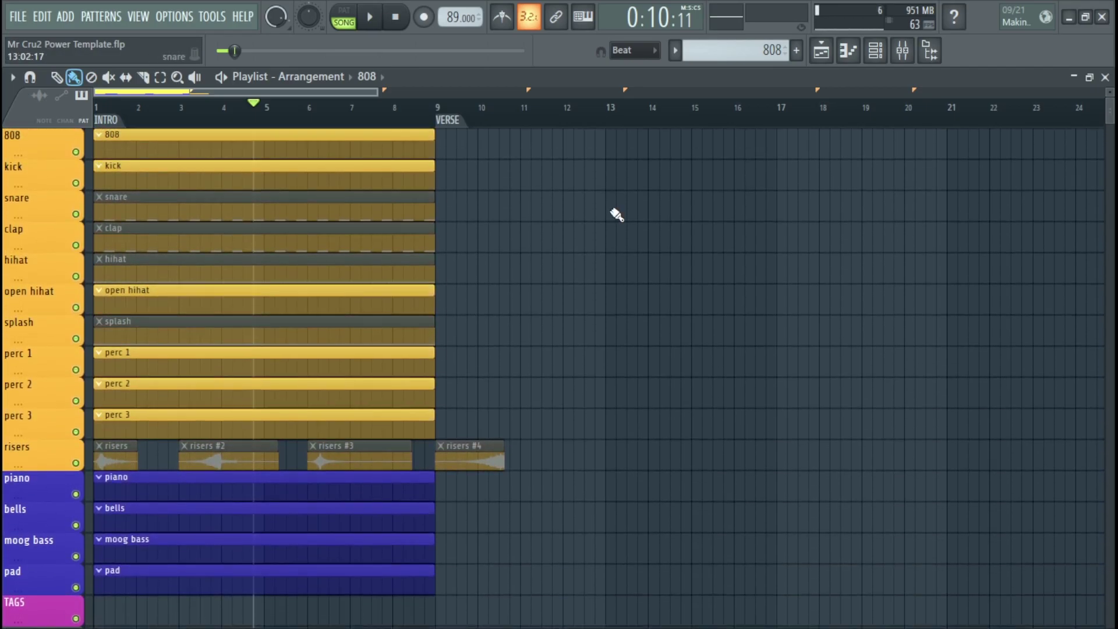
pyautogui.click(123, 178)
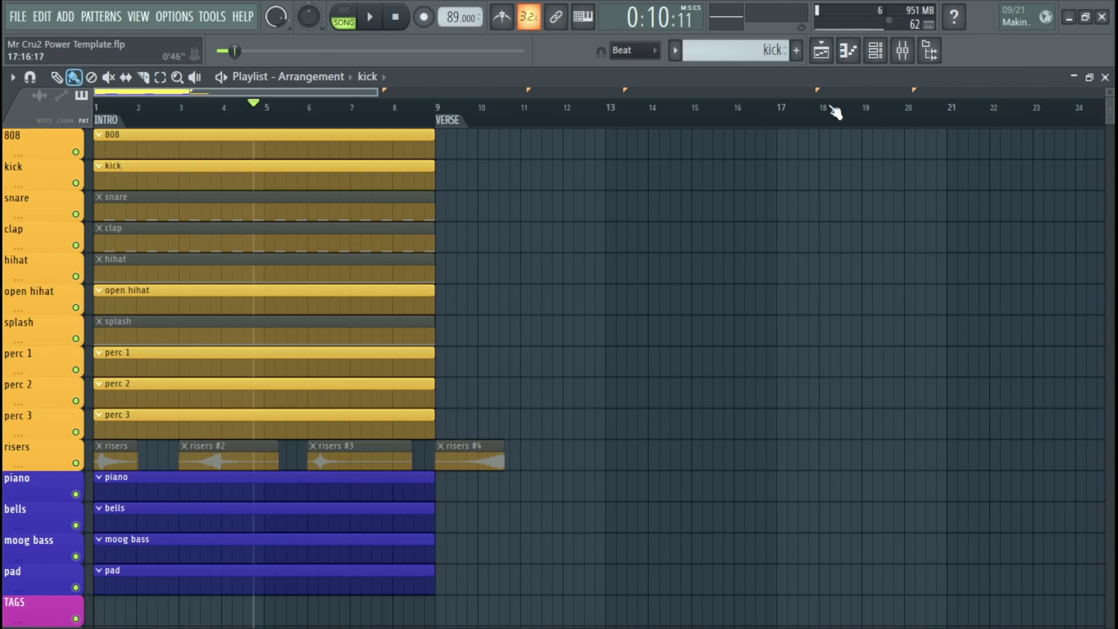
pyautogui.click(849, 51)
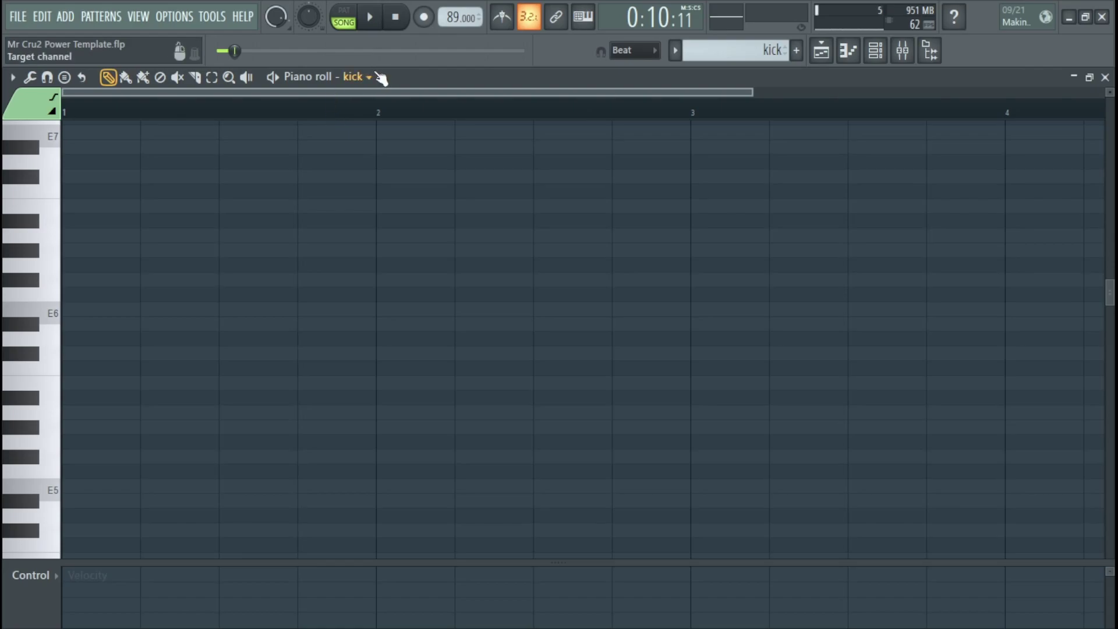
pyautogui.click(358, 79)
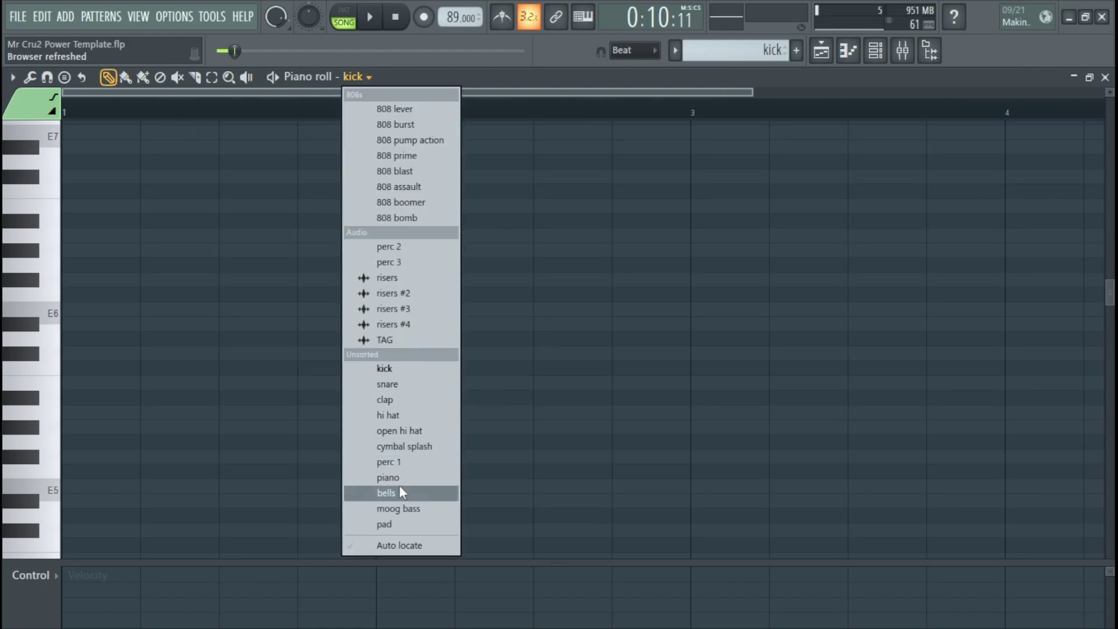
pyautogui.click(583, 336)
pyautogui.scroll(-2, 256, 247)
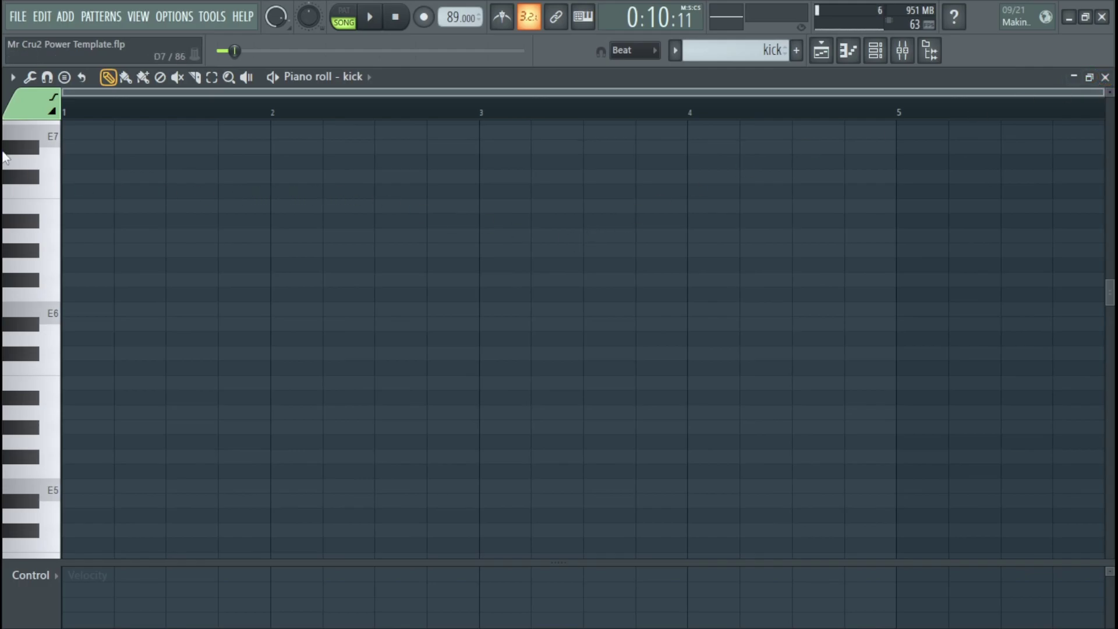
pyautogui.click(1105, 76)
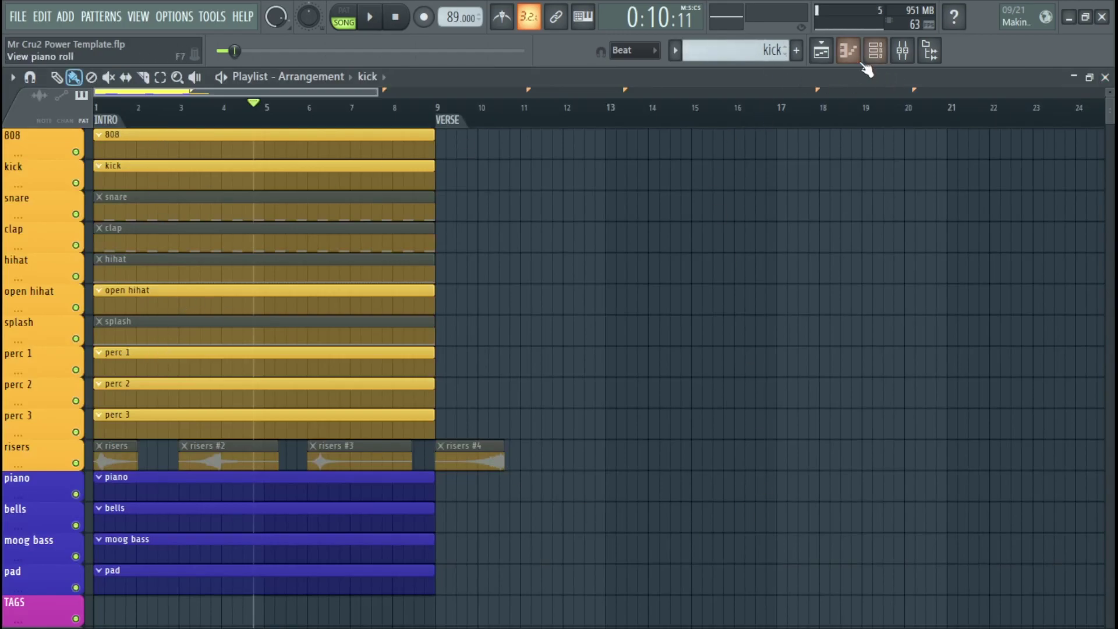
# Step: Examine the Channel rack down to TAG, resizing and placing it beside the Playlist tracks to compare channels with tracks
pyautogui.click(877, 55)
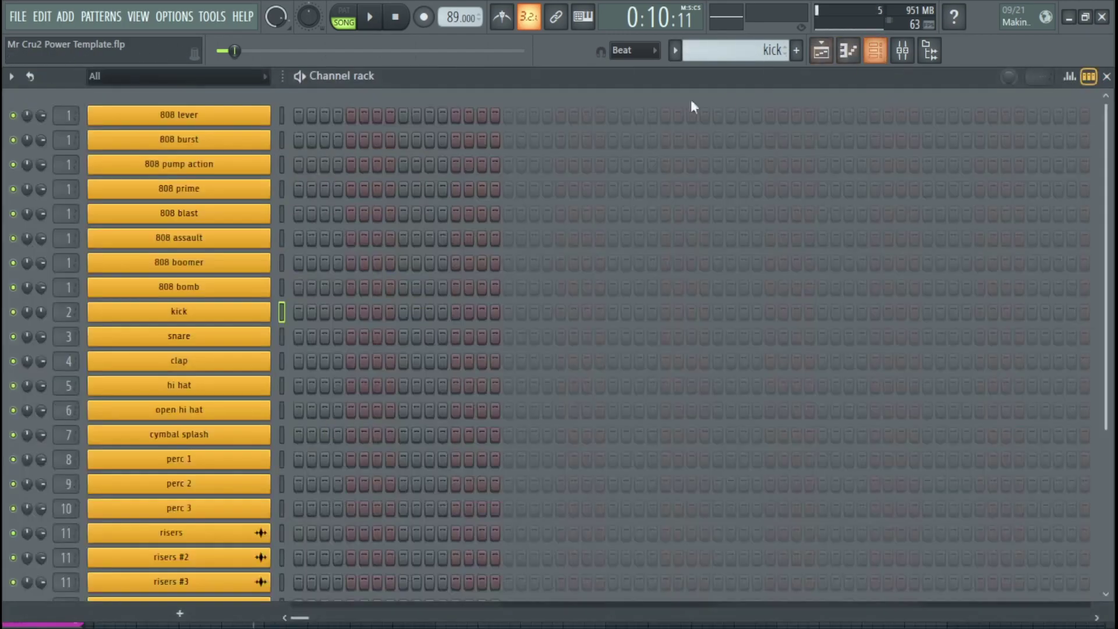
pyautogui.scroll(-5, 235, 289)
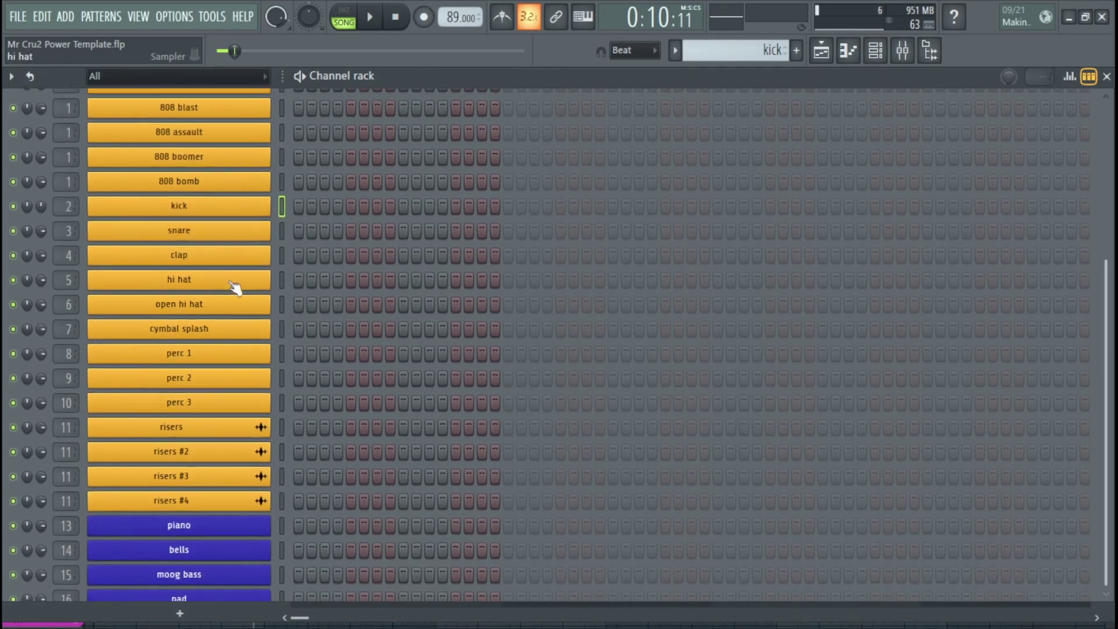
pyautogui.scroll(4, 234, 290)
pyautogui.scroll(-5, 235, 289)
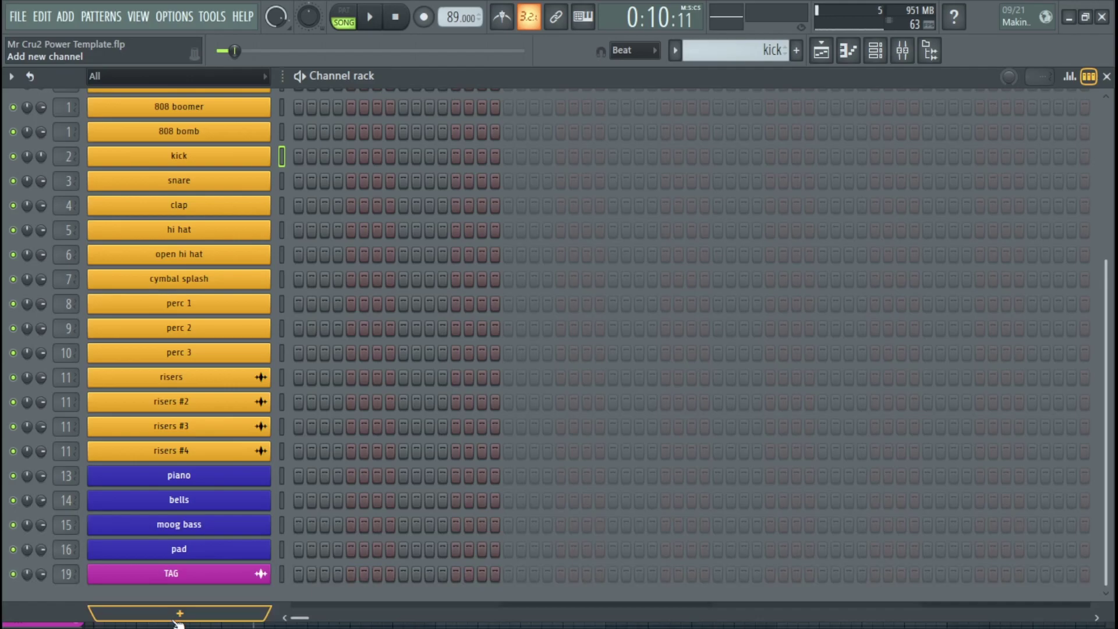
pyautogui.press('F5')
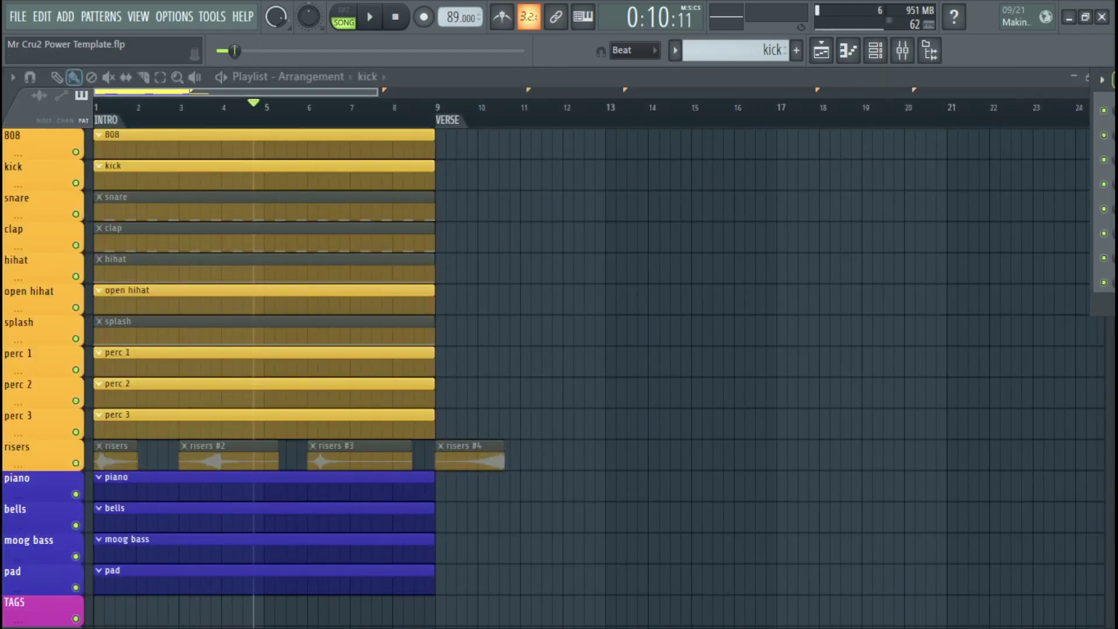
pyautogui.moveTo(1089, 96); pyautogui.dragTo(984, 105)
pyautogui.moveTo(1058, 88); pyautogui.dragTo(532, 152)
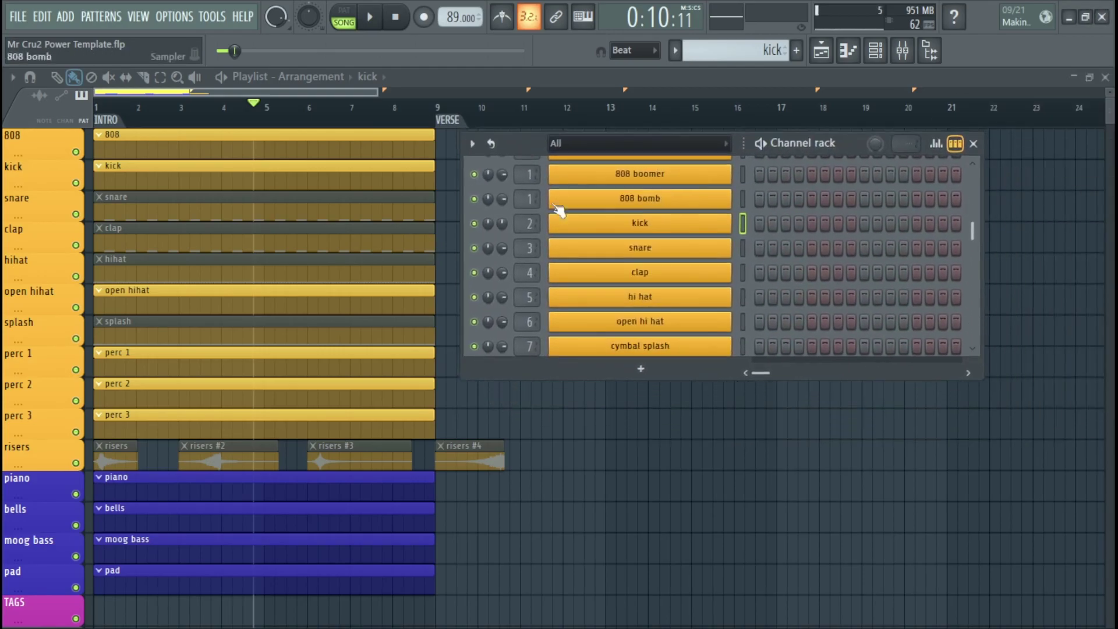
pyautogui.moveTo(658, 382); pyautogui.dragTo(658, 590)
pyautogui.scroll(-2, 663, 267)
pyautogui.scroll(3, 662, 267)
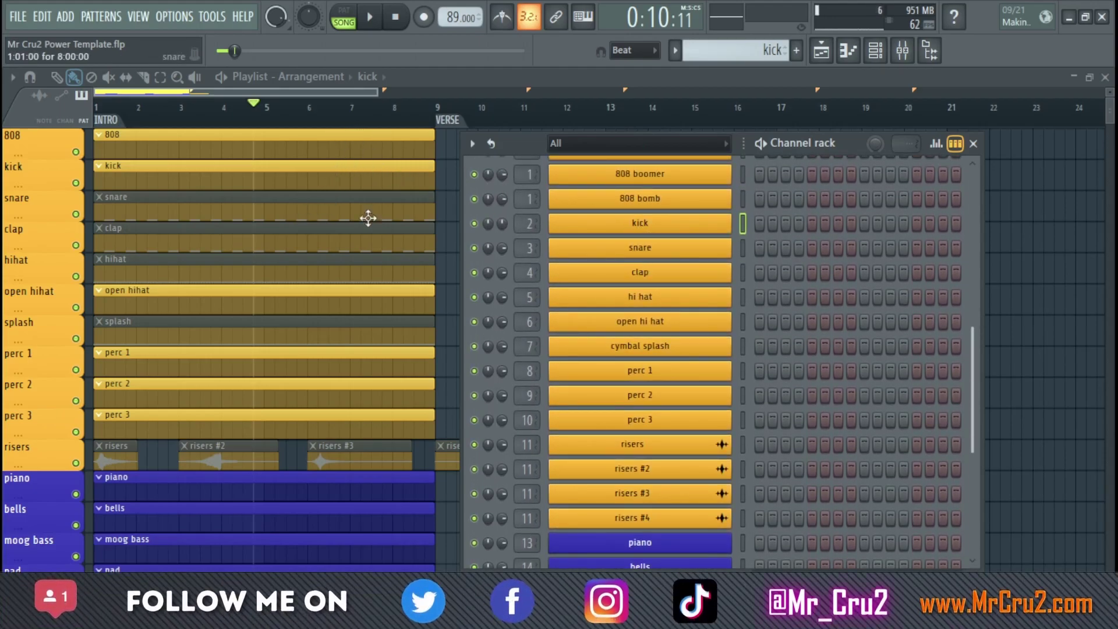
pyautogui.scroll(3, 662, 247)
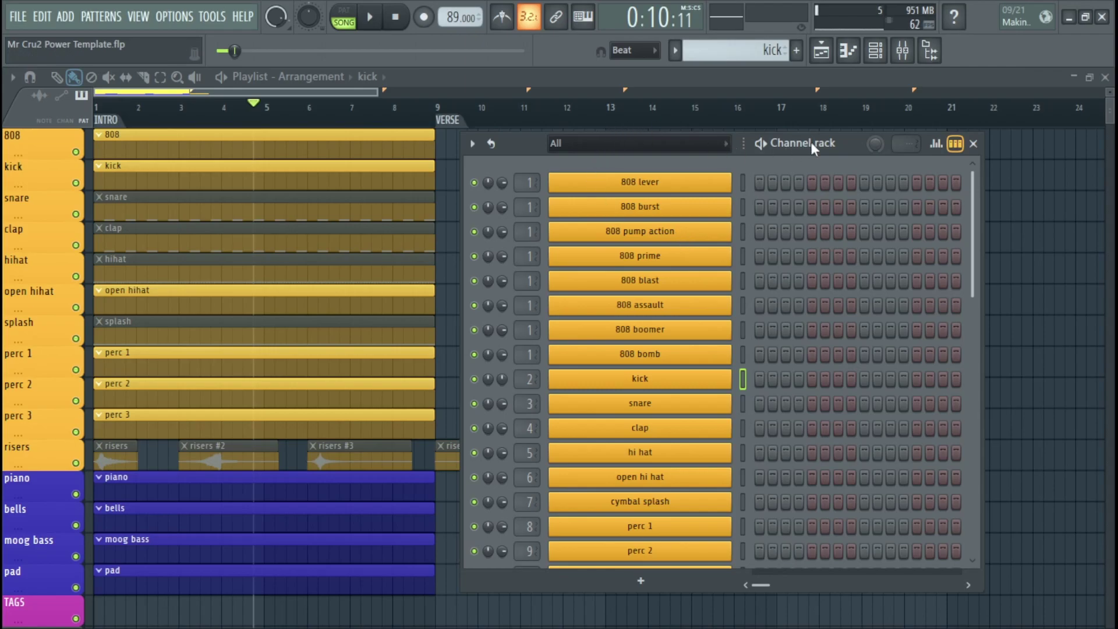
pyautogui.moveTo(809, 142); pyautogui.dragTo(908, 132)
# Step: Select the 808 pattern and open its piano roll for the 808 burst channel
pyautogui.click(324, 145)
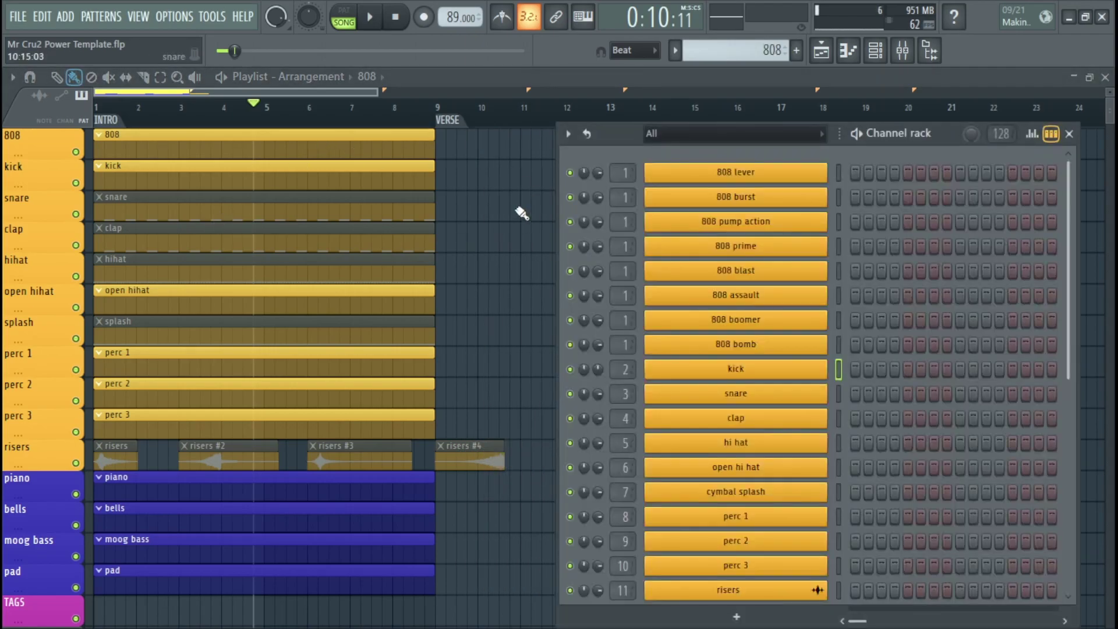
pyautogui.click(875, 50)
pyautogui.click(847, 51)
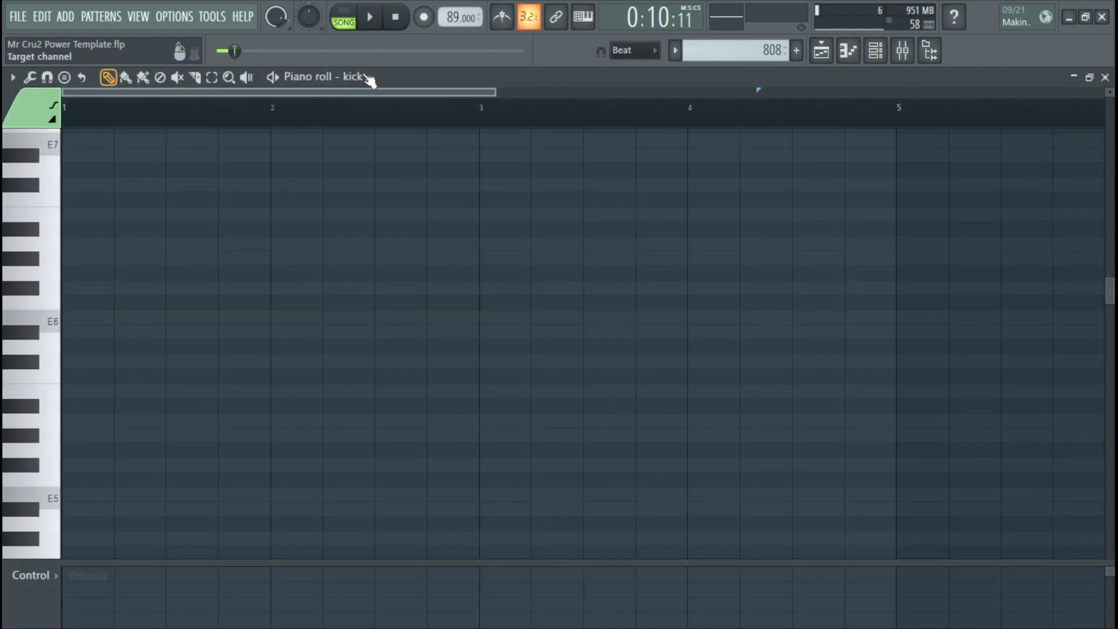
pyautogui.click(362, 81)
pyautogui.click(423, 123)
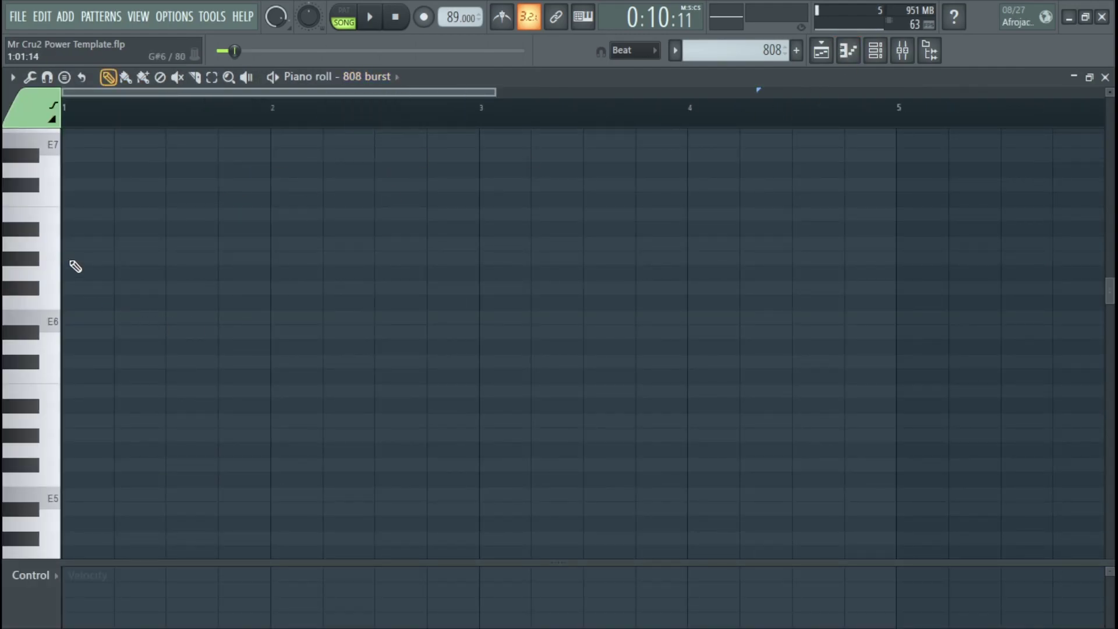
pyautogui.click(121, 258)
pyautogui.click(127, 258)
pyautogui.rightClick(129, 258)
# Step: Add eight 808 burst notes across bars 1 to 4: D#2, C2, G1, D2, G#1, C#2, A#1 and F1
pyautogui.scroll(-5, 133, 303)
pyautogui.scroll(-8, 65, 357)
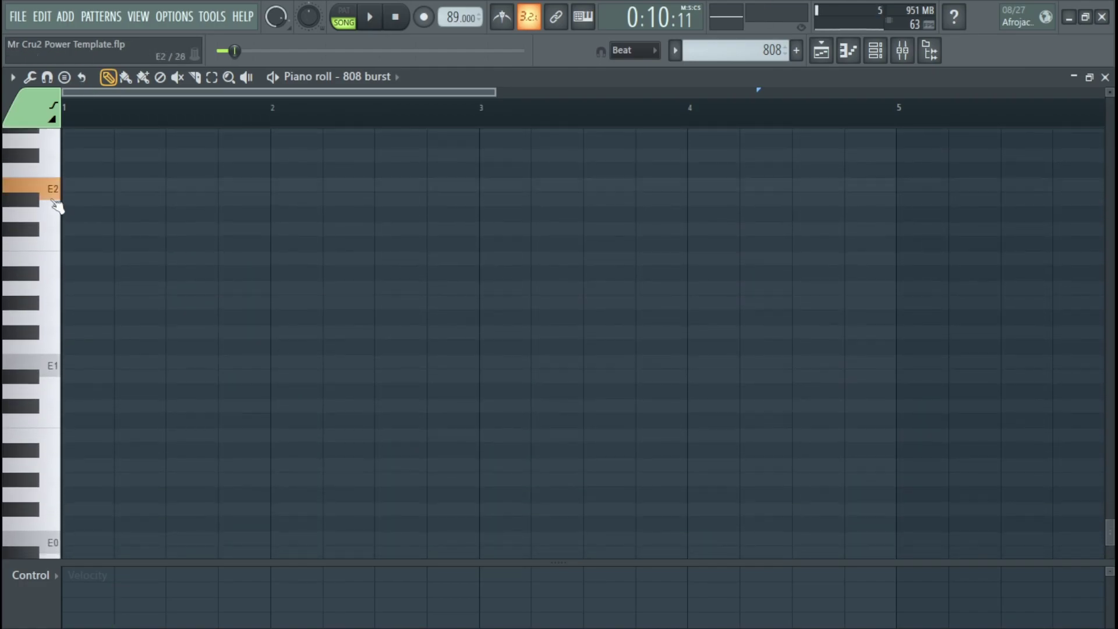
pyautogui.click(74, 200)
pyautogui.click(178, 244)
pyautogui.click(283, 317)
pyautogui.click(387, 214)
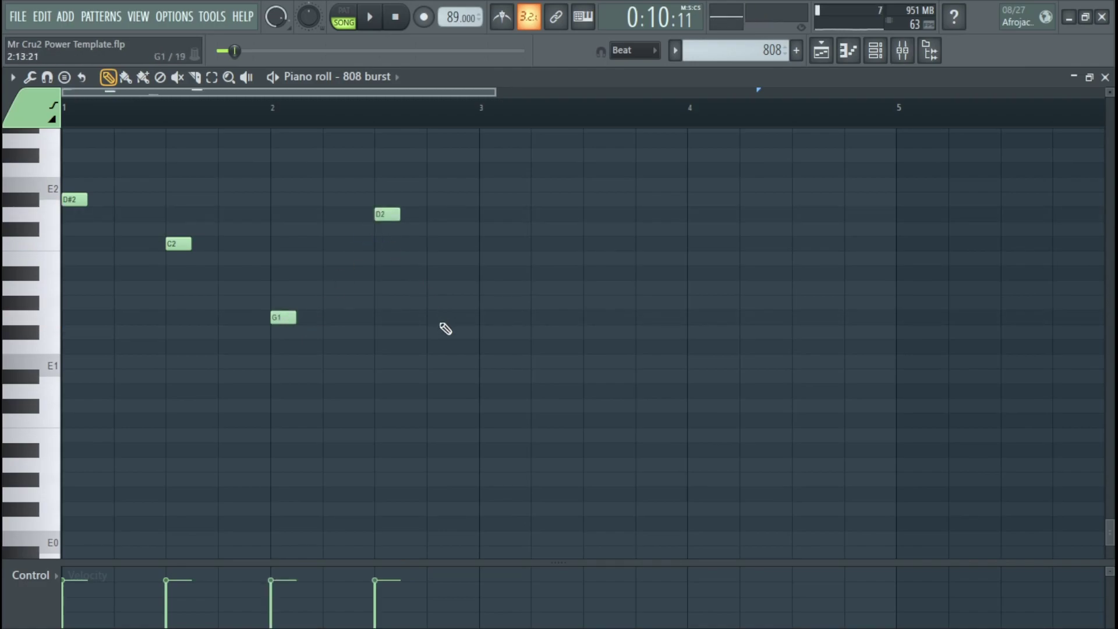
pyautogui.click(439, 302)
pyautogui.click(595, 229)
pyautogui.click(753, 273)
pyautogui.click(805, 346)
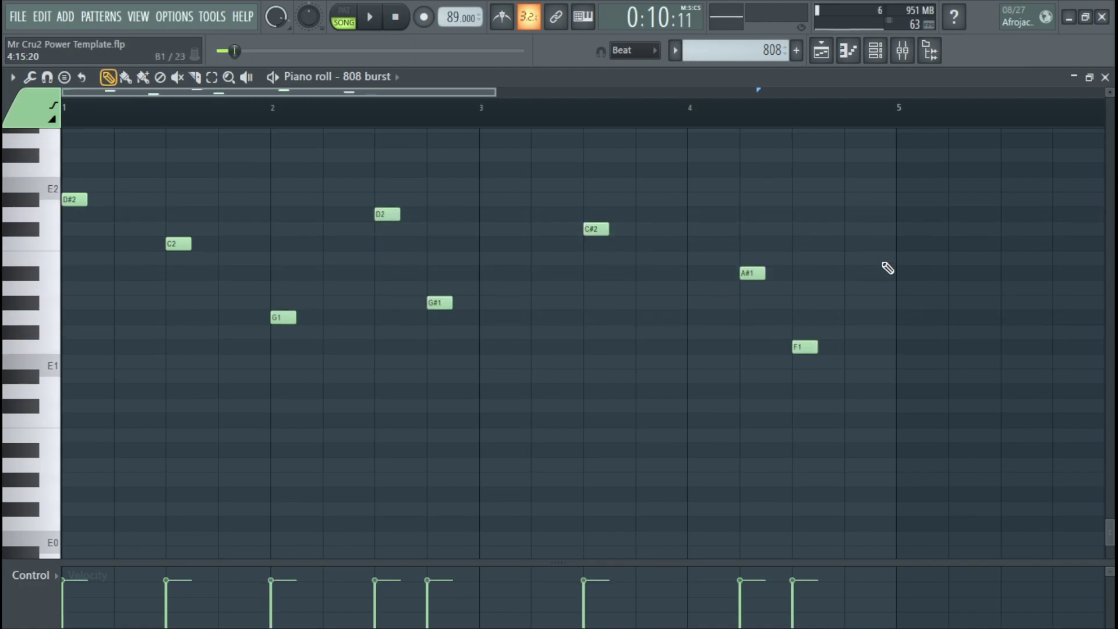
pyautogui.hotkey('ctrl', 'a')
# Step: Copy the 808 burst notes in the Channel rack and paste them into the 808 lever channel
pyautogui.press('F6')
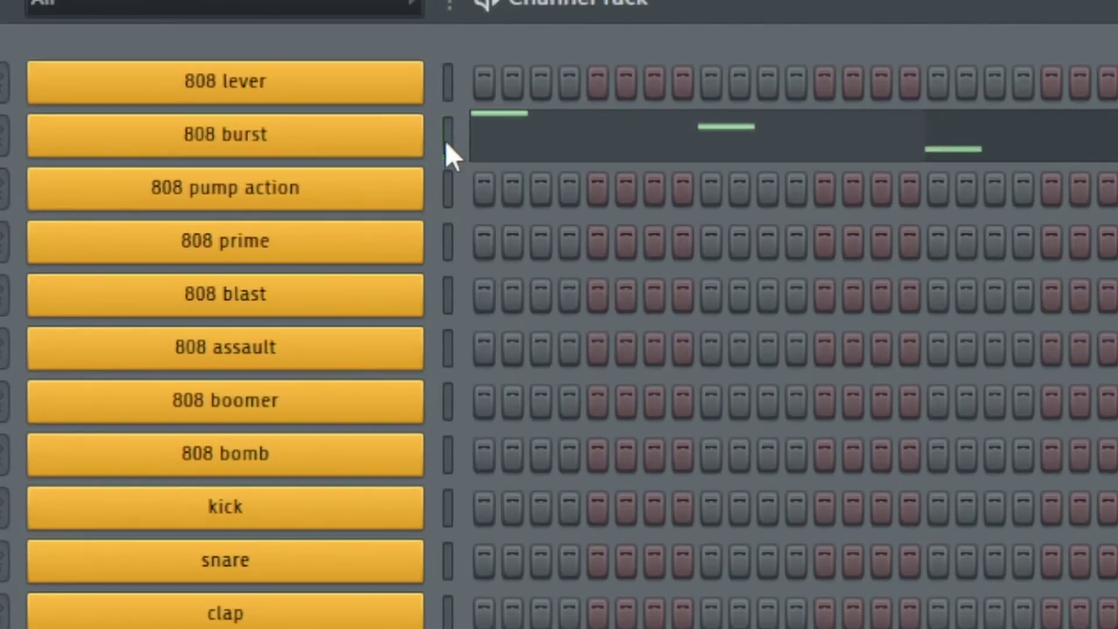
pyautogui.rightClick(242, 142)
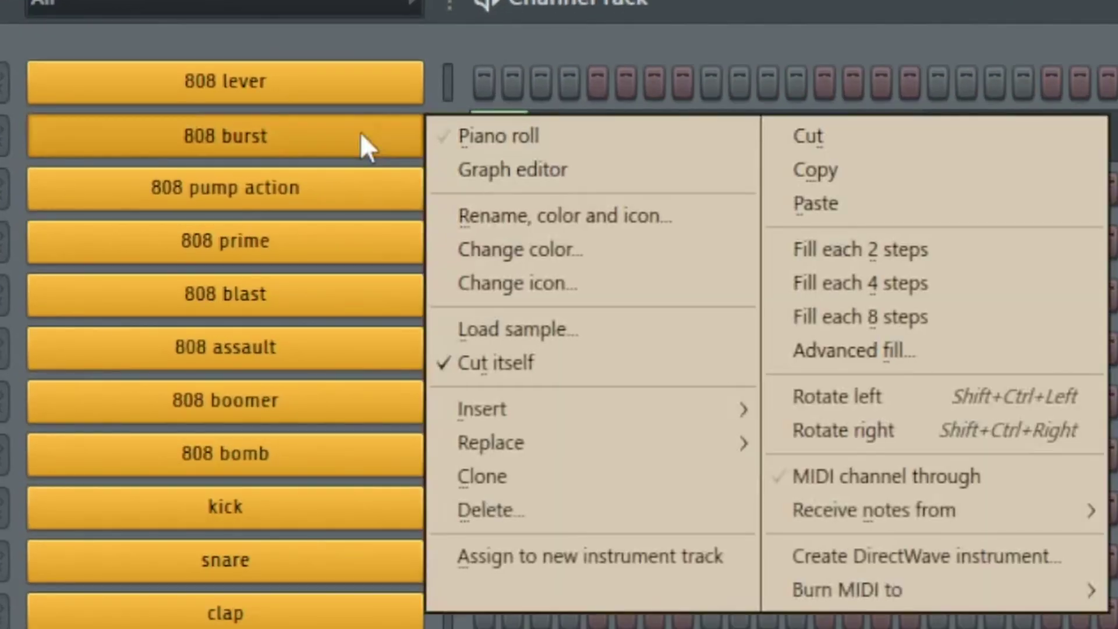
pyautogui.click(797, 170)
pyautogui.click(445, 82)
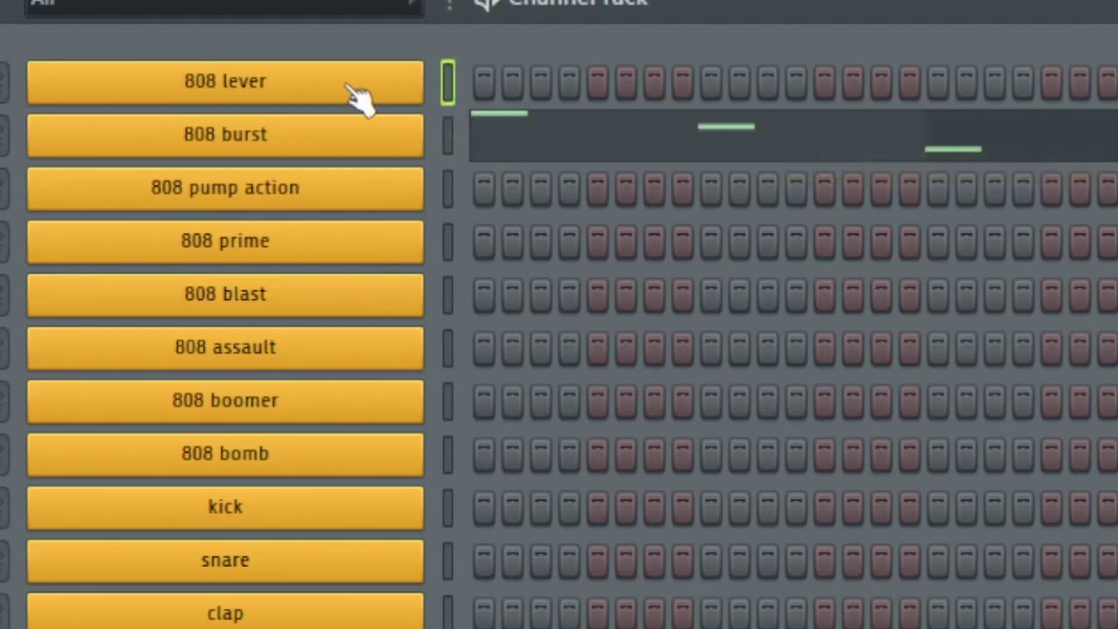
pyautogui.rightClick(349, 84)
pyautogui.click(799, 147)
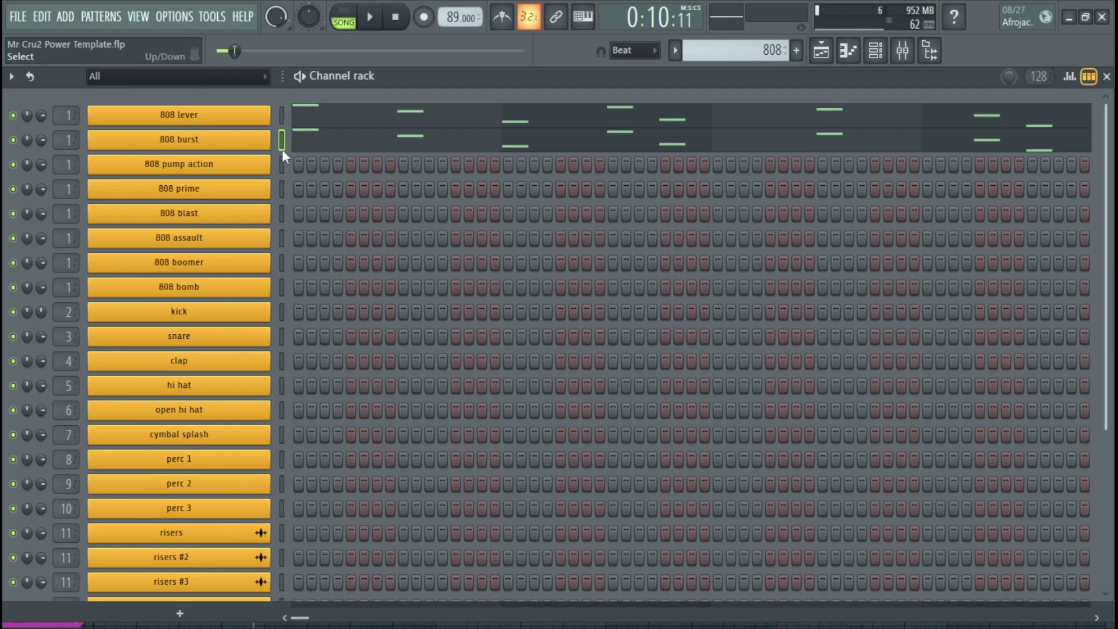
# Step: Paste the copied notes into the remaining 808 channels, from 808 pump action through 808 bomb
pyautogui.click(281, 164)
pyautogui.hotkey('ctrl', 'v')
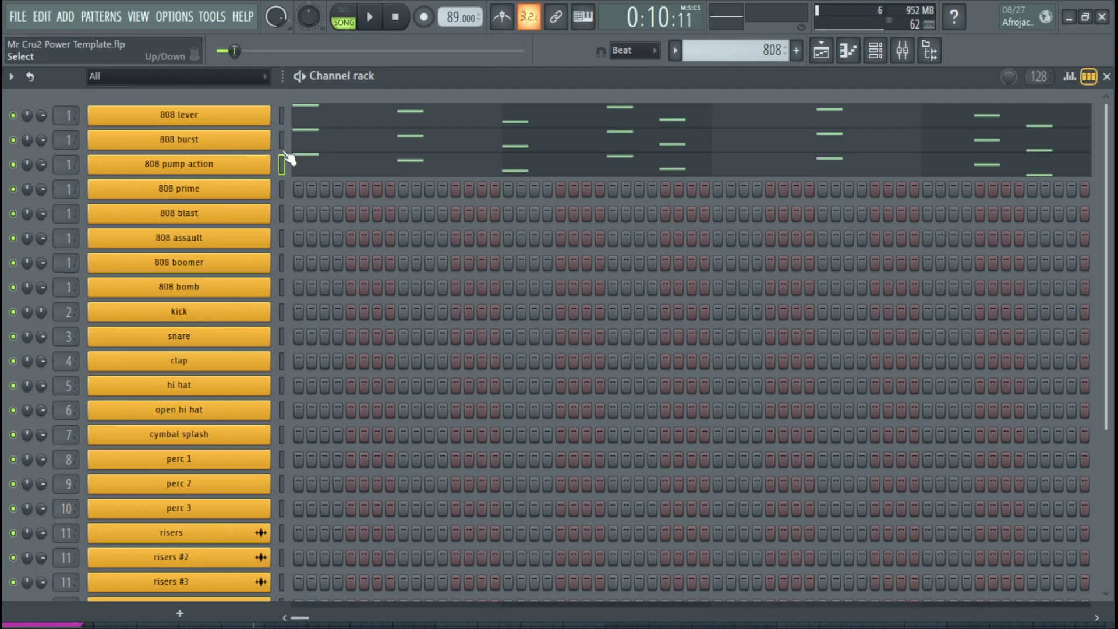
pyautogui.hotkey('ctrl', 'v')
pyautogui.press('Down')
pyautogui.hotkey('ctrl', 'v')
pyautogui.press('Down')
pyautogui.hotkey('ctrl', 'v')
pyautogui.press('Down')
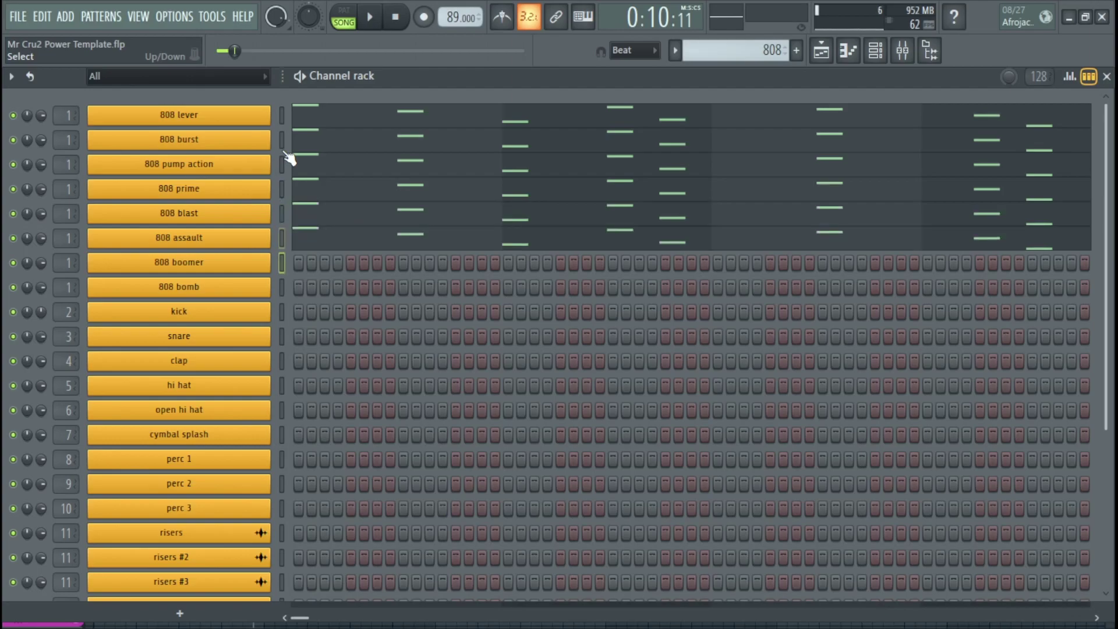
pyautogui.press('Down')
pyautogui.hotkey('ctrl', 'v')
pyautogui.hotkey('ctrl', 'v')
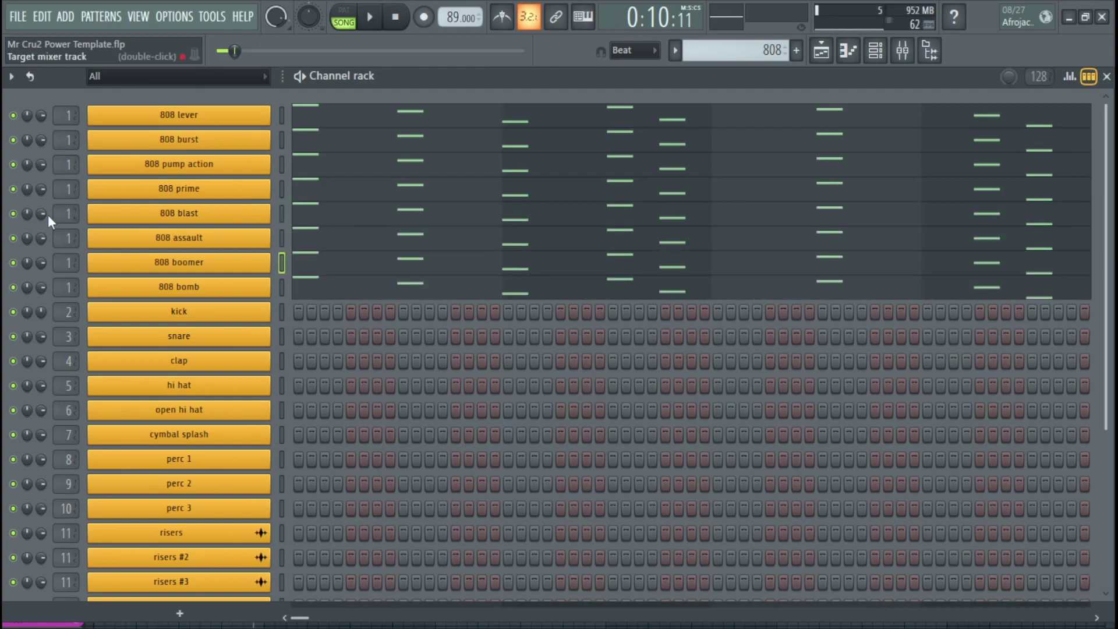
# Step: Mute every 808 channel except 808 lever and play the 808 pattern
pyautogui.click(14, 189)
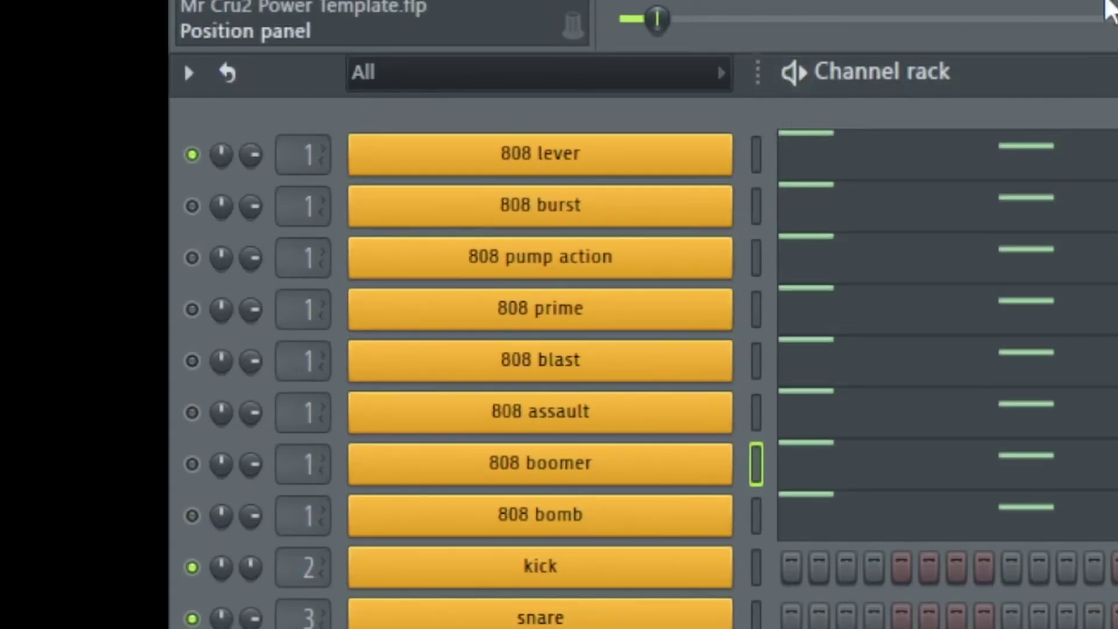
pyautogui.click(783, 1)
pyautogui.press('space')
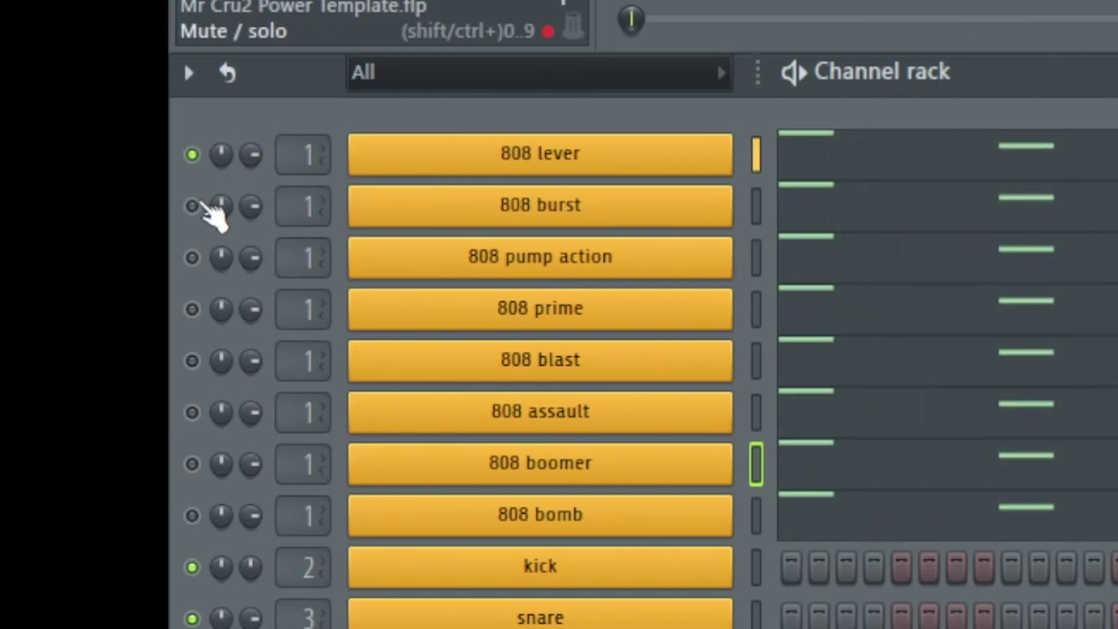
# Step: Audition 808 burst and 808 pump action individually by switching which 808 channel is unmuted
pyautogui.click(192, 155)
pyautogui.click(192, 206)
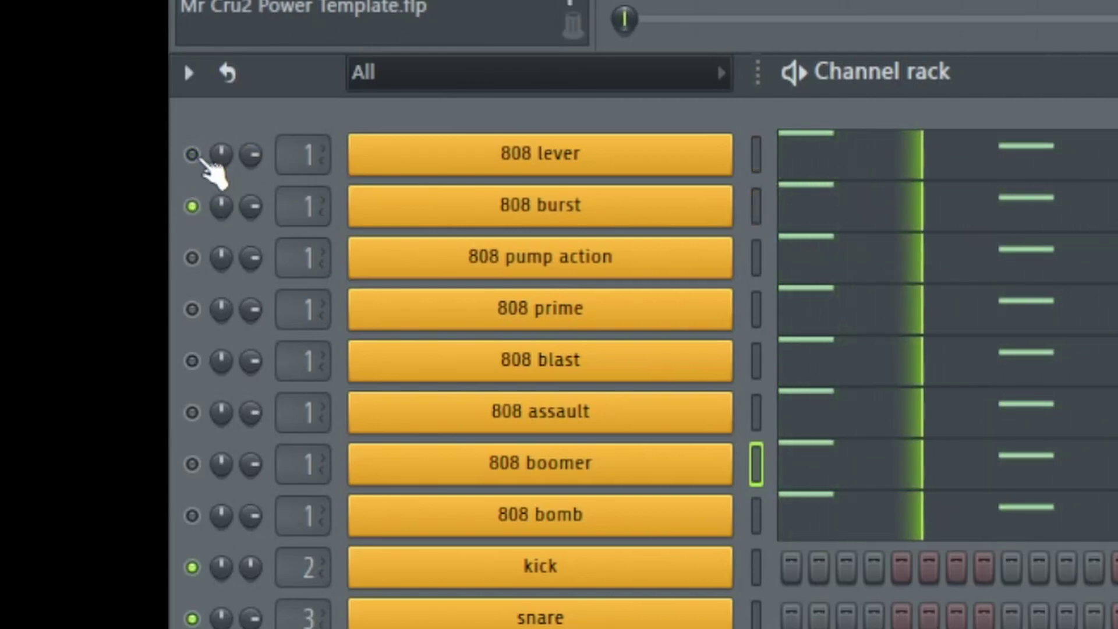
pyautogui.click(193, 206)
pyautogui.click(193, 258)
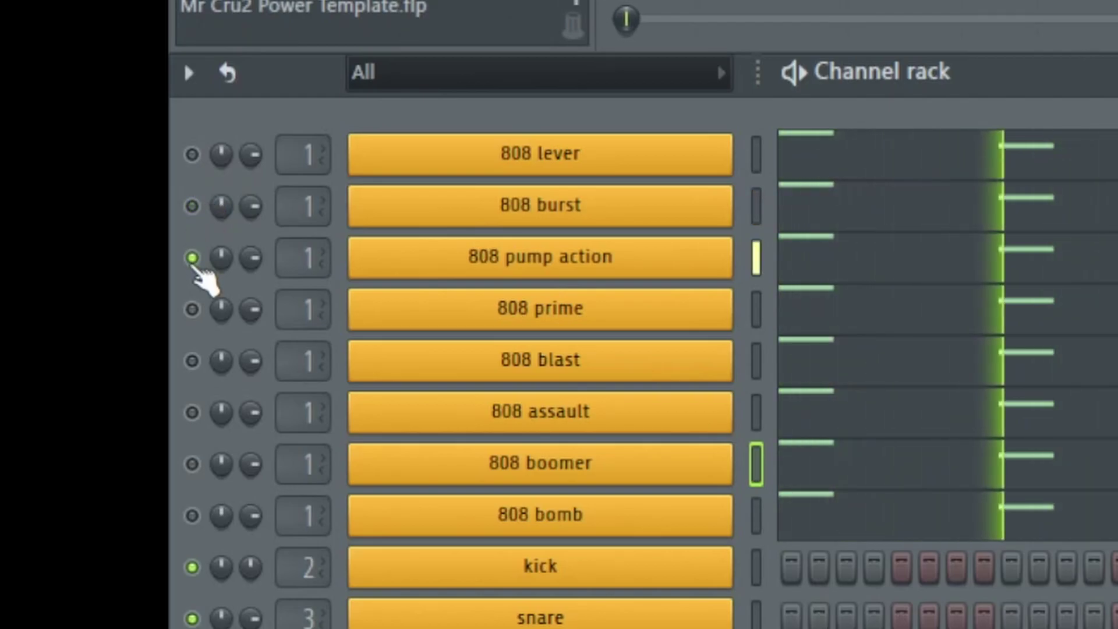
pyautogui.click(192, 257)
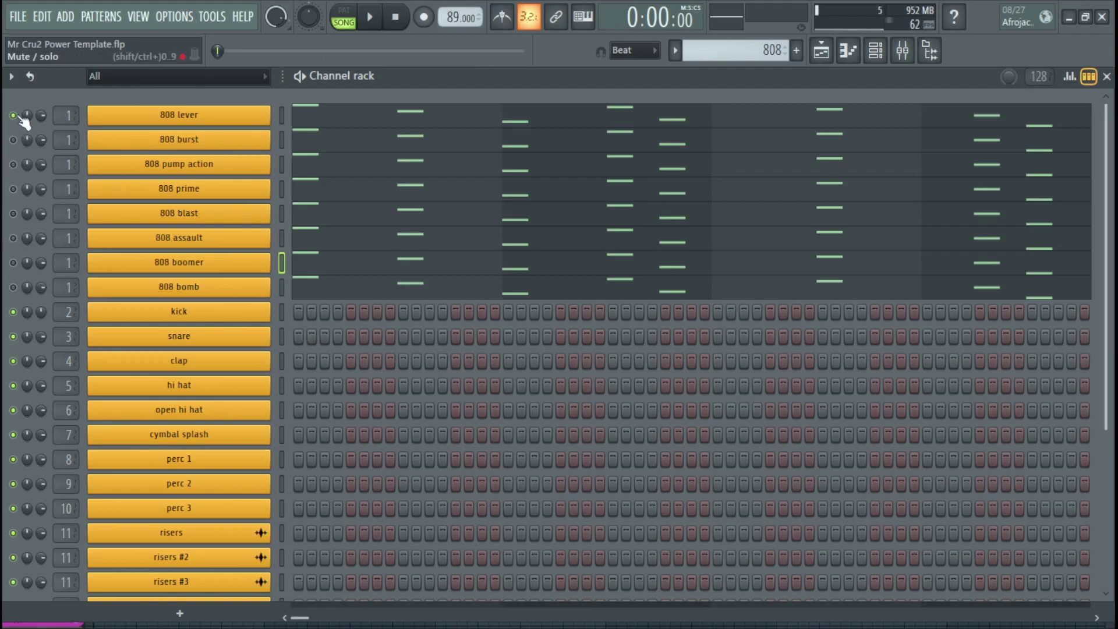
pyautogui.click(12, 140)
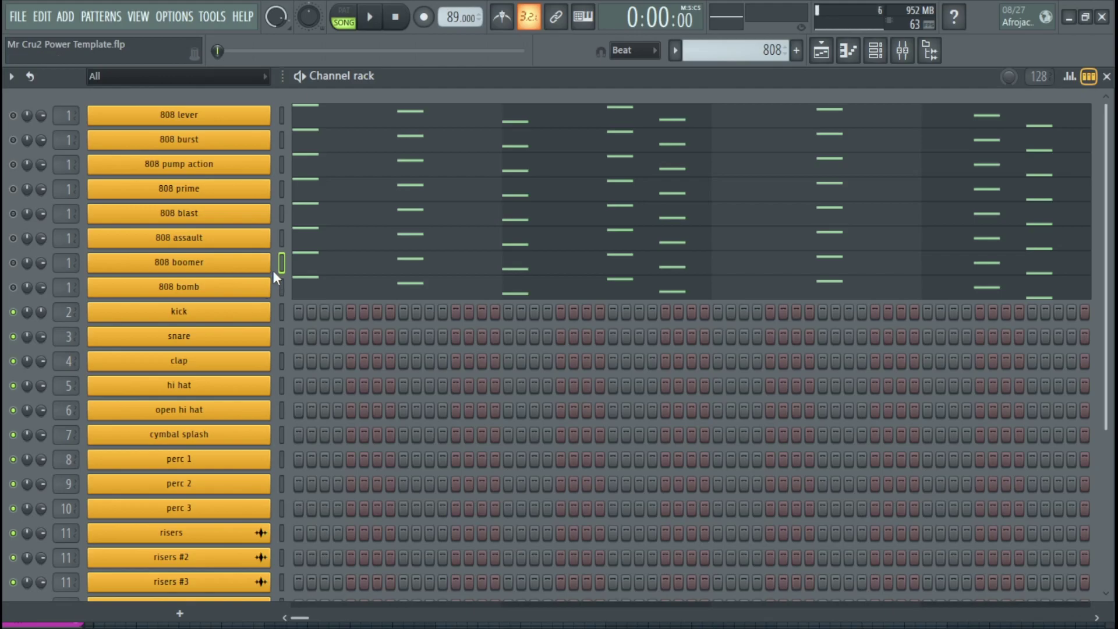
pyautogui.scroll(-3, 274, 273)
pyautogui.scroll(3, 250, 274)
pyautogui.scroll(-6, 254, 244)
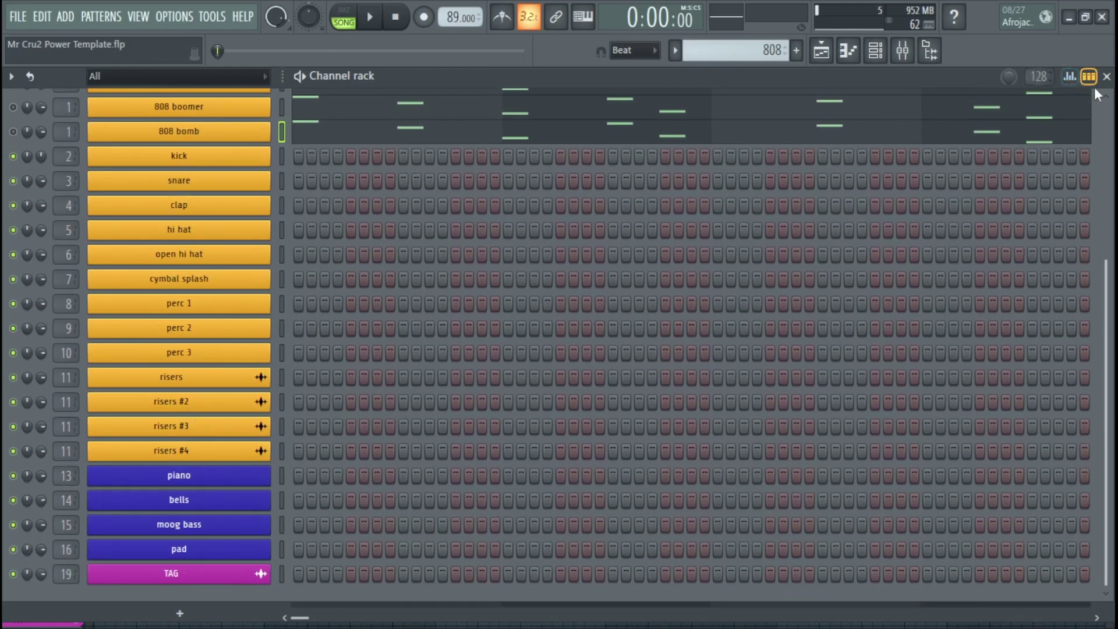
# Step: Switch from the Channel rack to the Mixer and examine the 808 through risers tracks and the DRUMS bus
pyautogui.click(1107, 76)
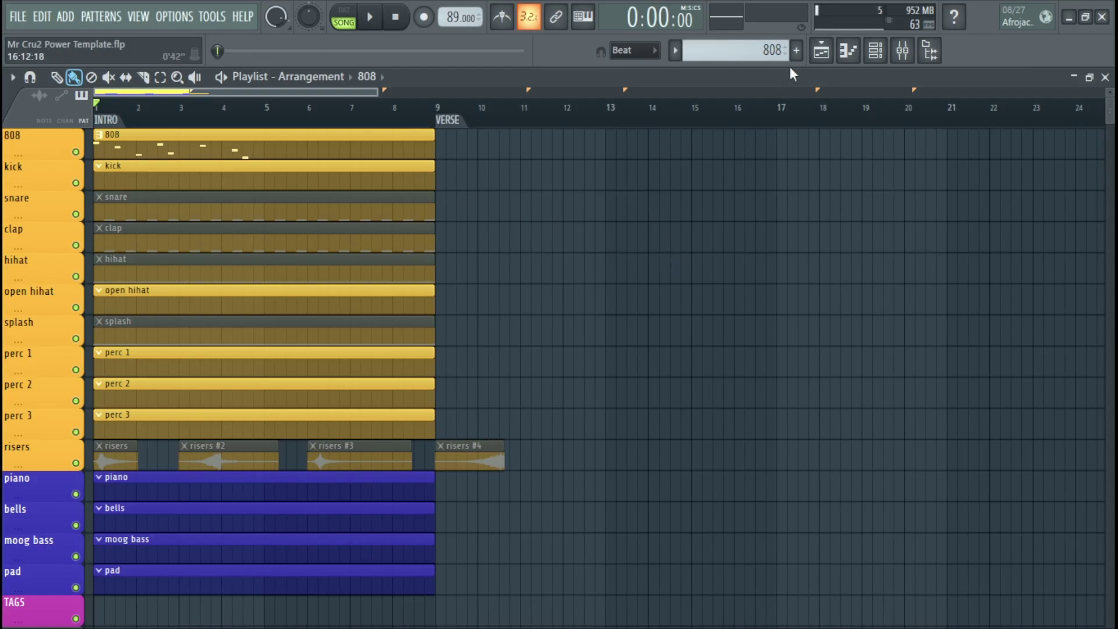
pyautogui.click(902, 51)
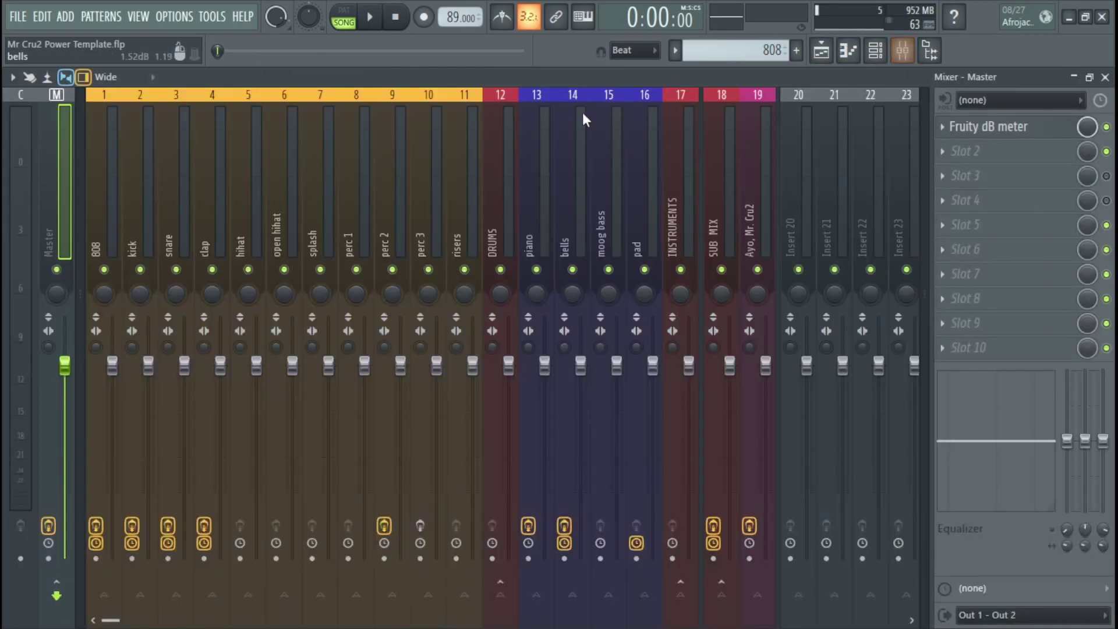
pyautogui.click(96, 199)
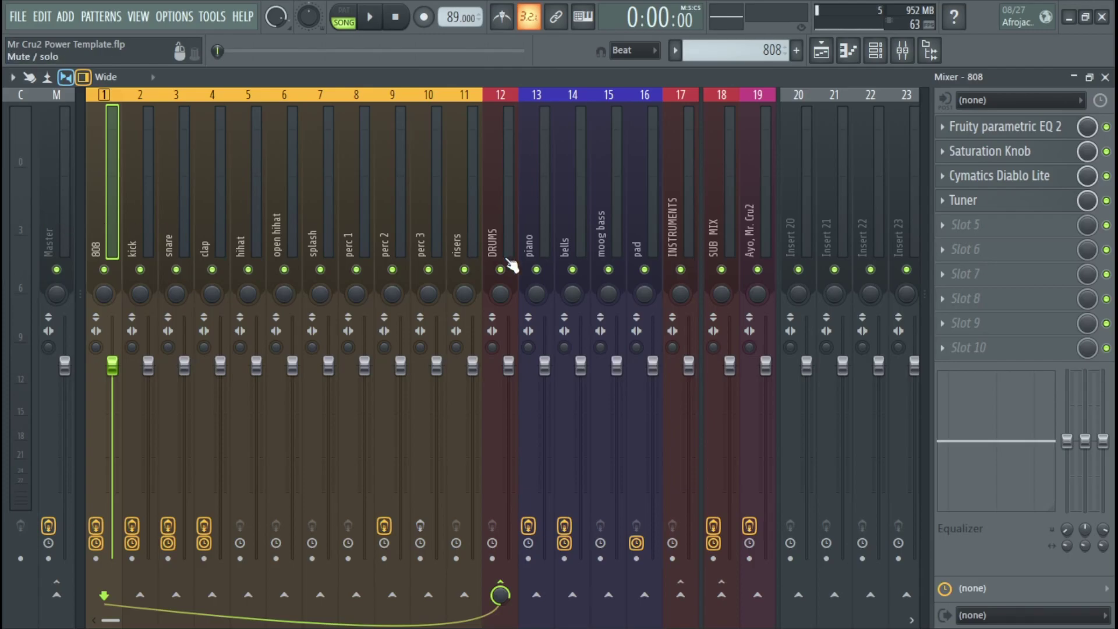
pyautogui.moveTo(139, 229); pyautogui.dragTo(457, 232)
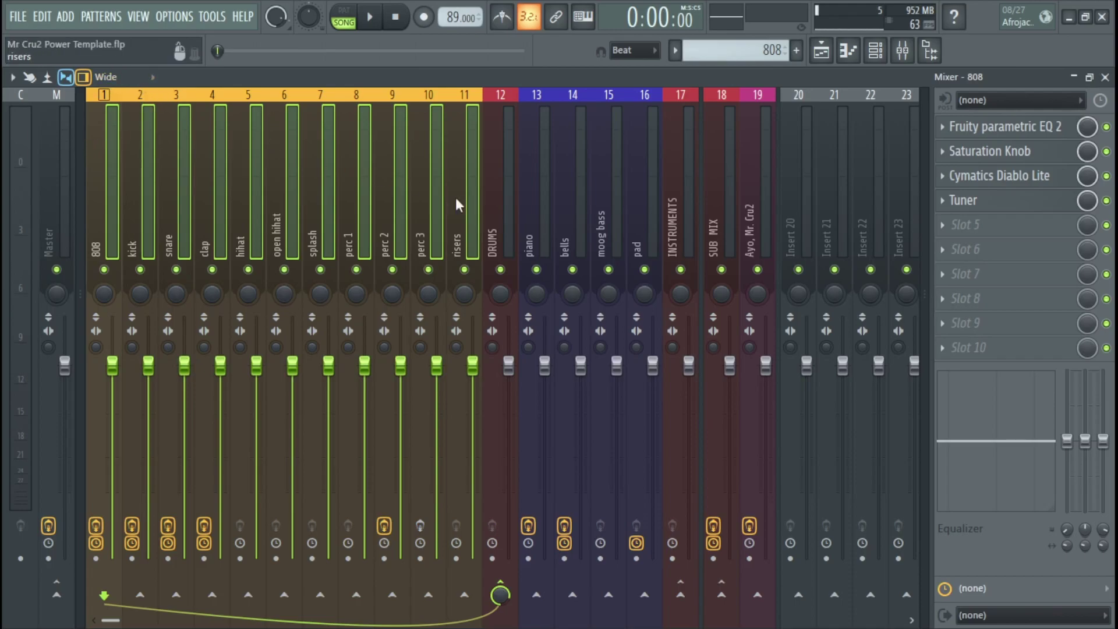
pyautogui.click(496, 180)
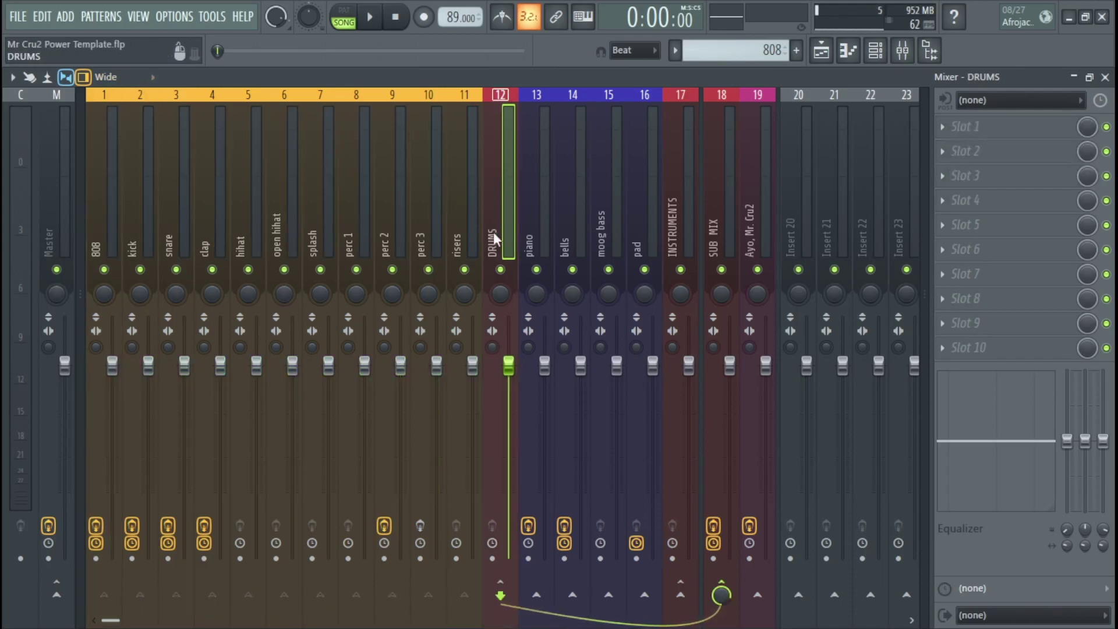
pyautogui.moveTo(110, 213); pyautogui.dragTo(425, 222)
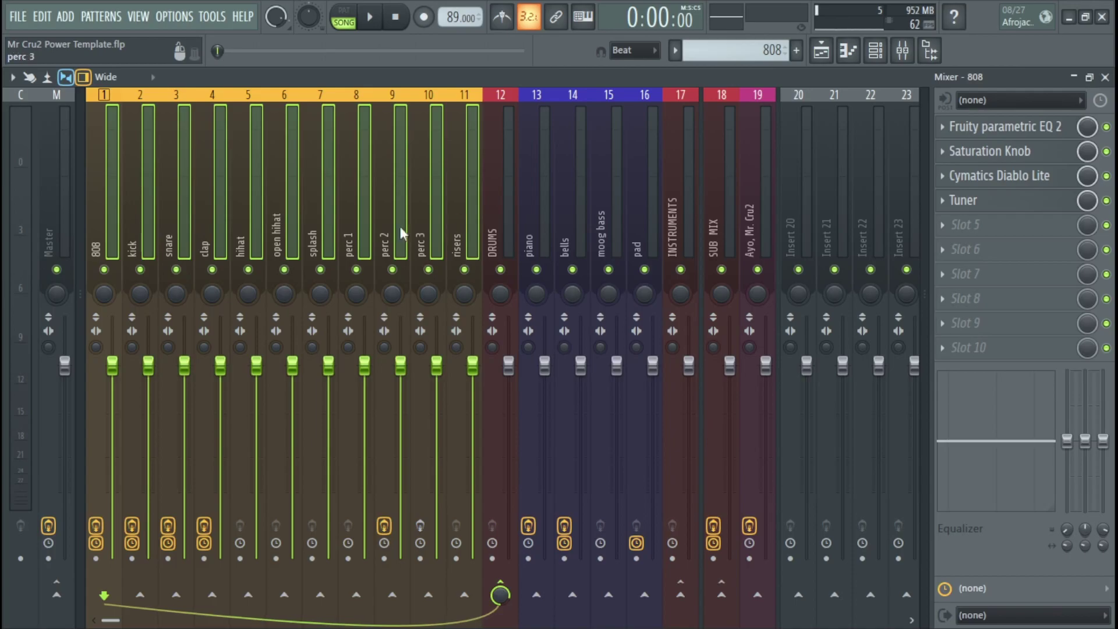
# Step: Step through the drum tracks one at a time from 808 to the DRUMS bus to review their effects and routing
pyautogui.click(123, 210)
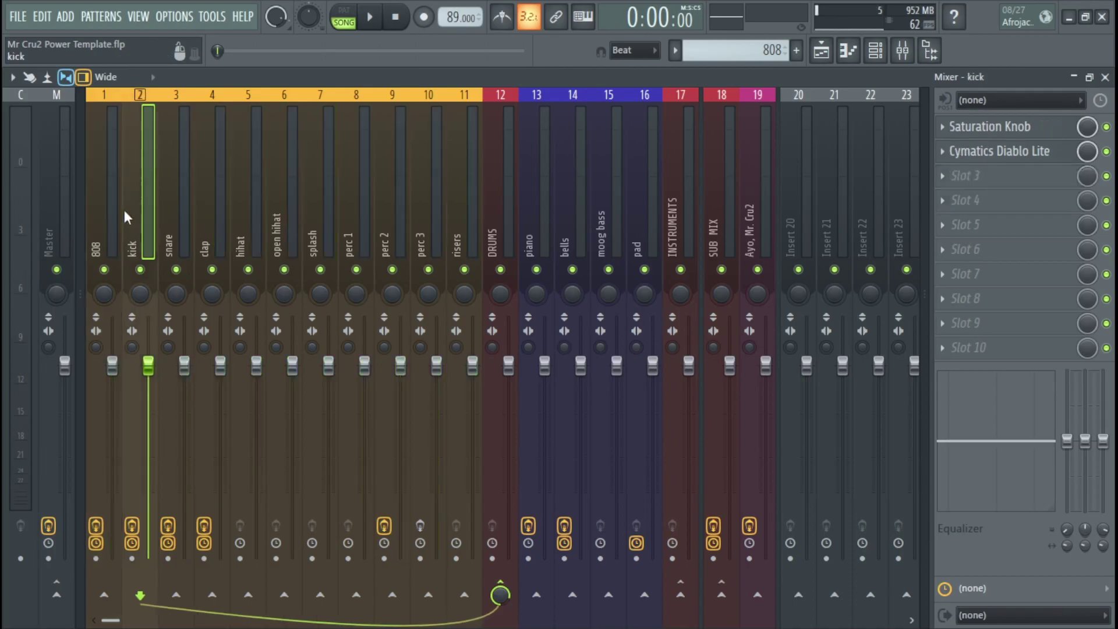
pyautogui.click(96, 227)
pyautogui.press('Right')
pyautogui.press('Right')
pyautogui.press('Right')
pyautogui.press('Right')
pyautogui.press('Right')
pyautogui.press('Right')
pyautogui.press('Right')
pyautogui.press('Right')
pyautogui.press('Right')
pyautogui.press('Right')
pyautogui.press('Right')
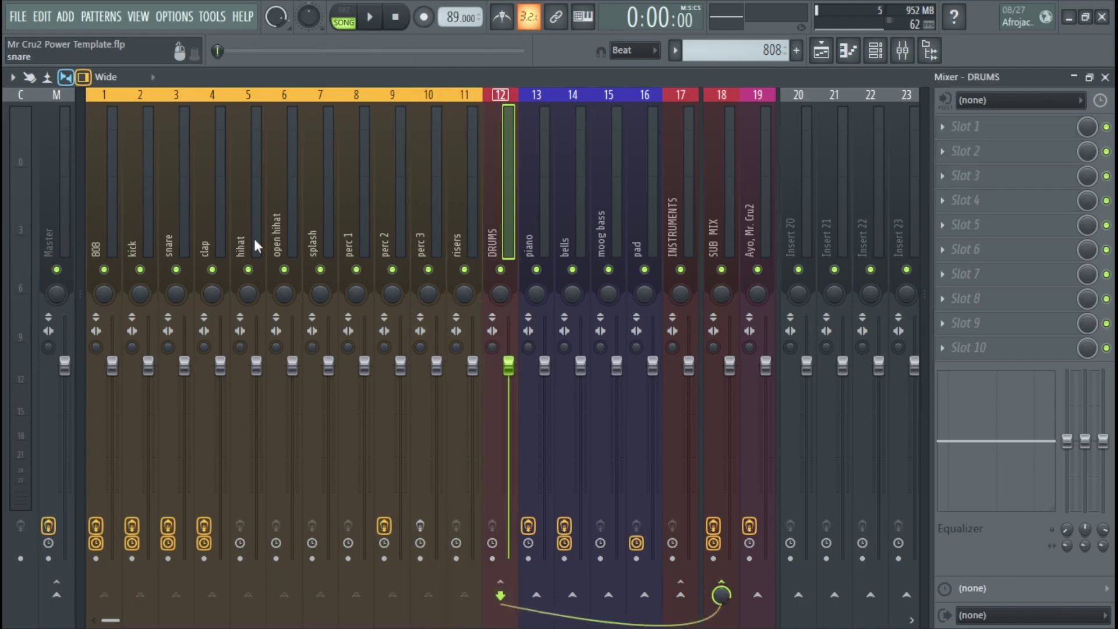
# Step: Review the instrument tracks from piano to pad and select the DRUMS and INSTRUMENTS buses together
pyautogui.click(541, 181)
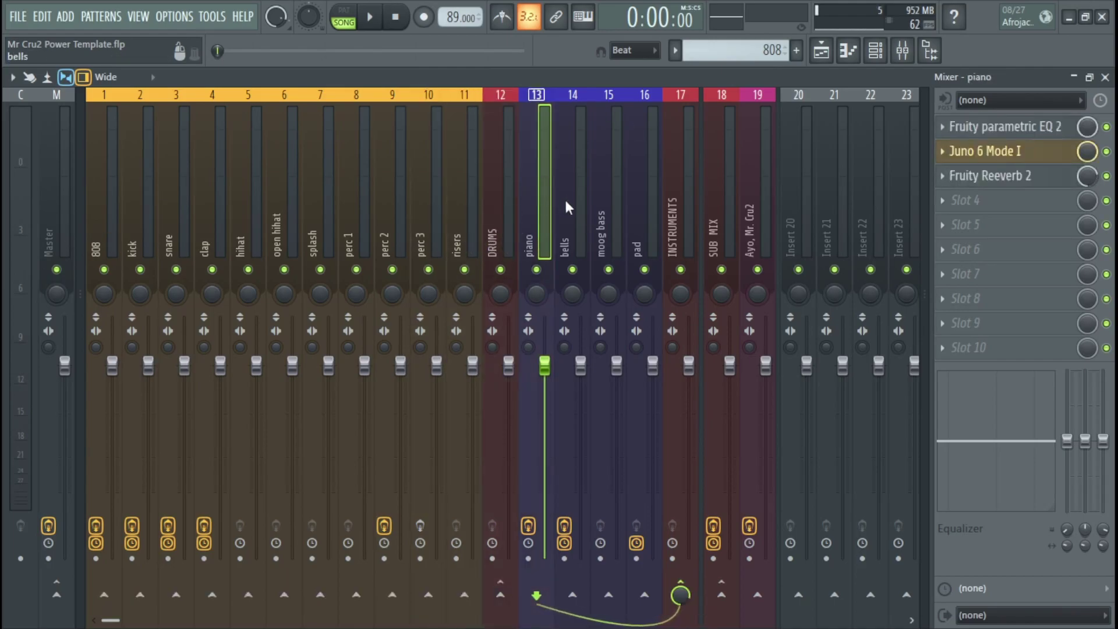
pyautogui.press('Right')
pyautogui.press('Right')
pyautogui.press('Right')
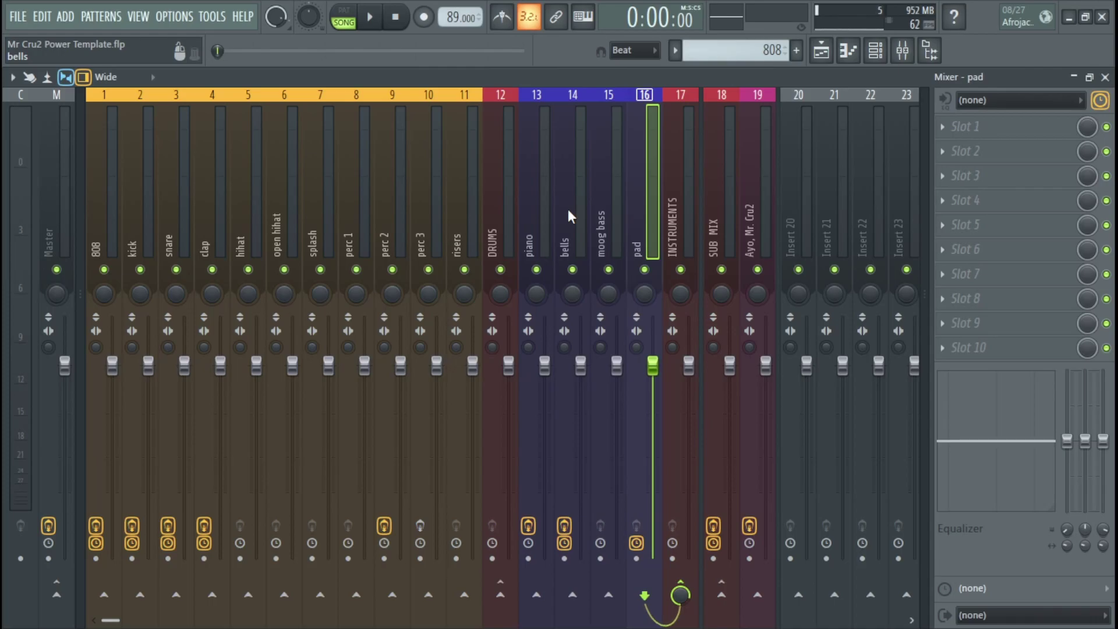
pyautogui.click(504, 223)
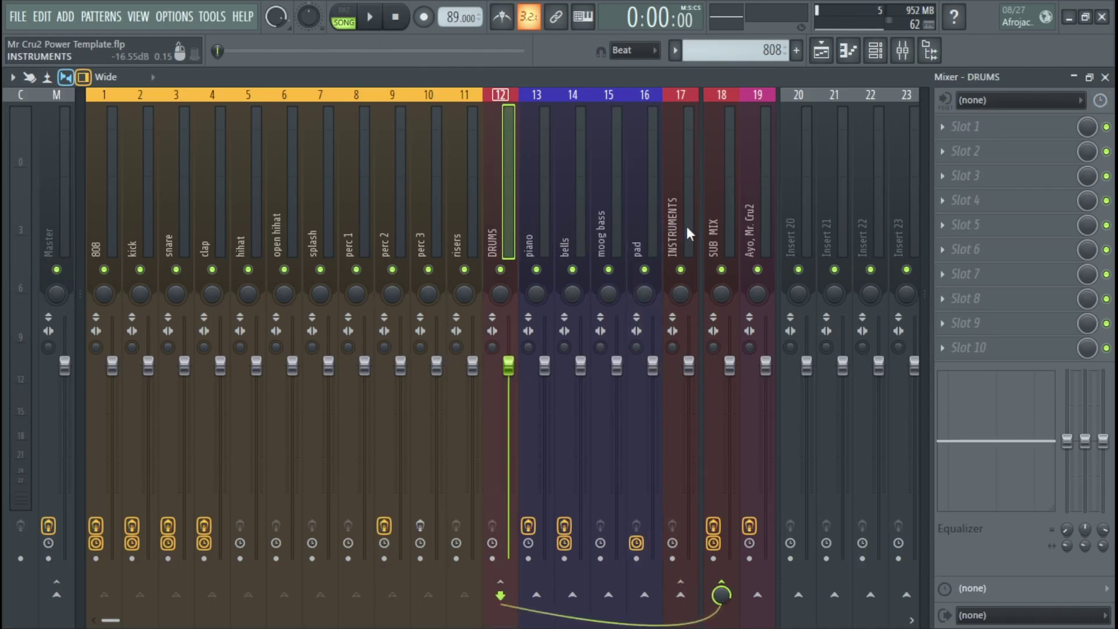
pyautogui.keyDown('ctrl'); pyautogui.click(687, 249); pyautogui.keyUp('ctrl')
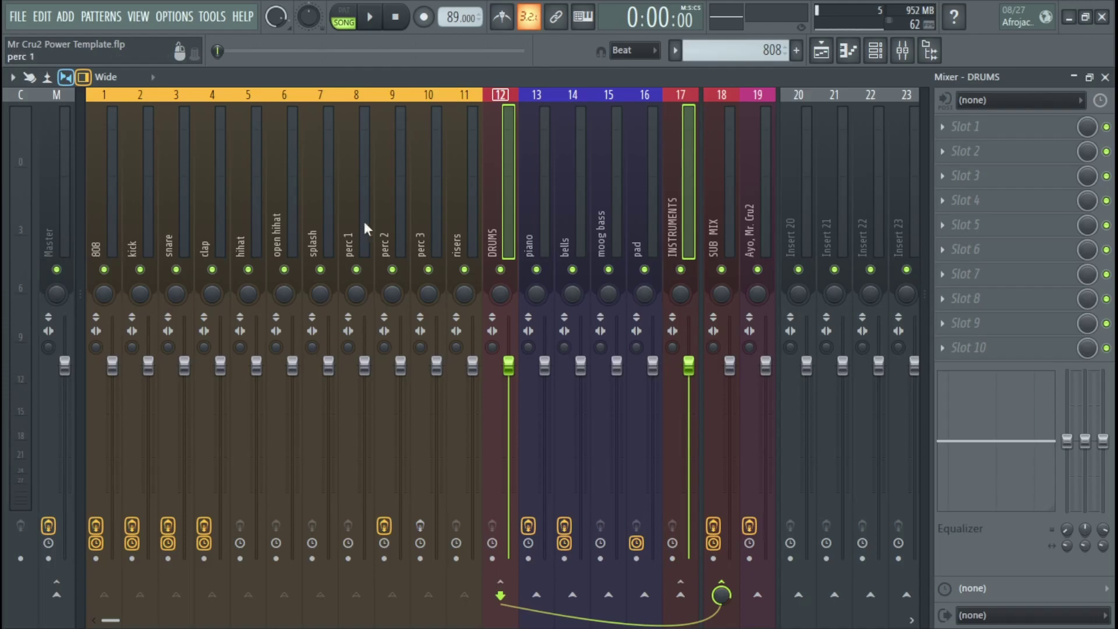
# Step: Inspect the SUB MIX bus, and view the Fruity dB meter on the Master track before closing it
pyautogui.click(728, 225)
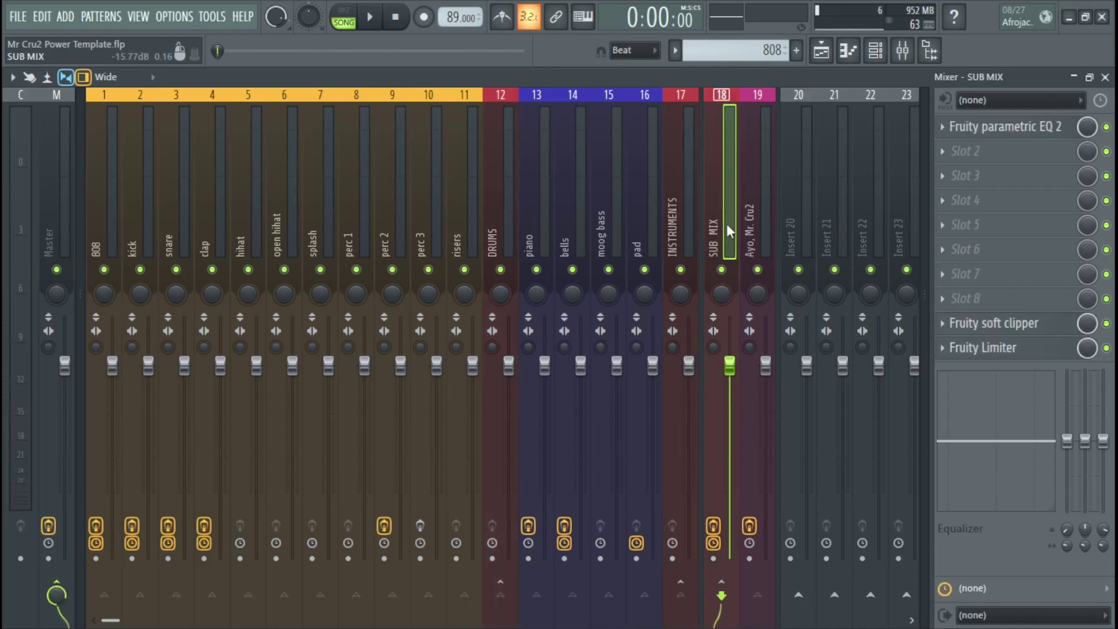
pyautogui.click(61, 224)
pyautogui.click(1025, 131)
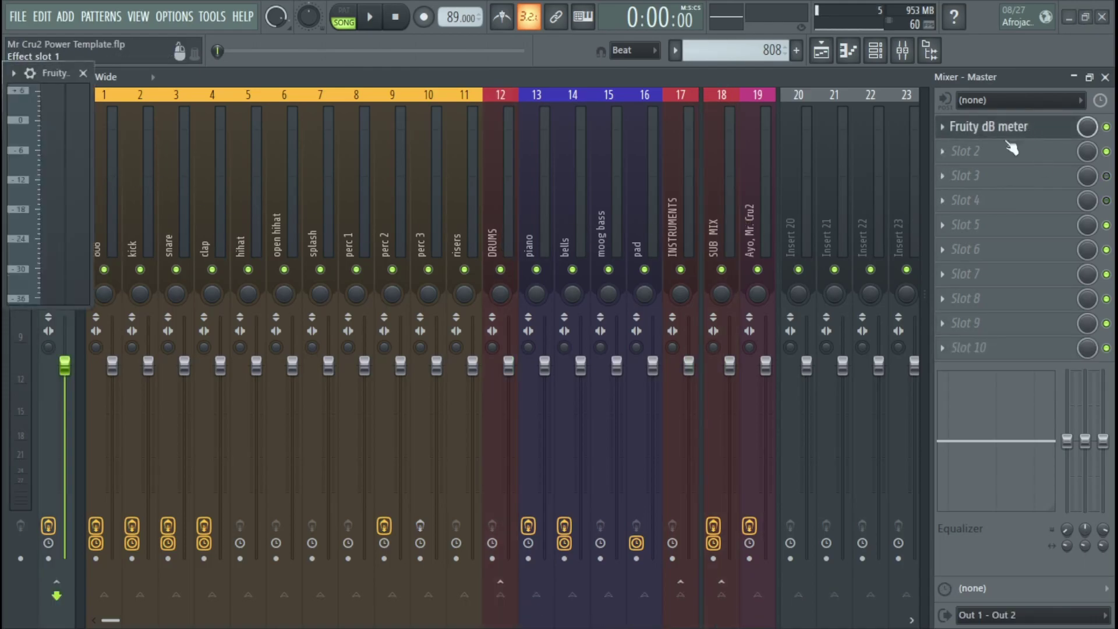
pyautogui.moveTo(56, 76); pyautogui.dragTo(76, 108)
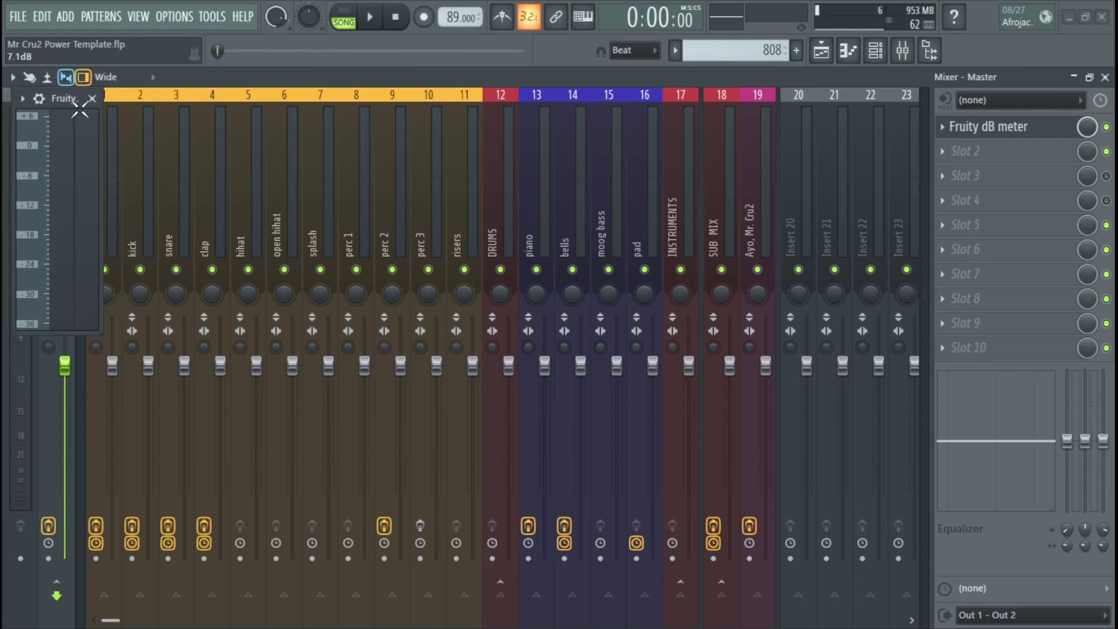
pyautogui.click(91, 99)
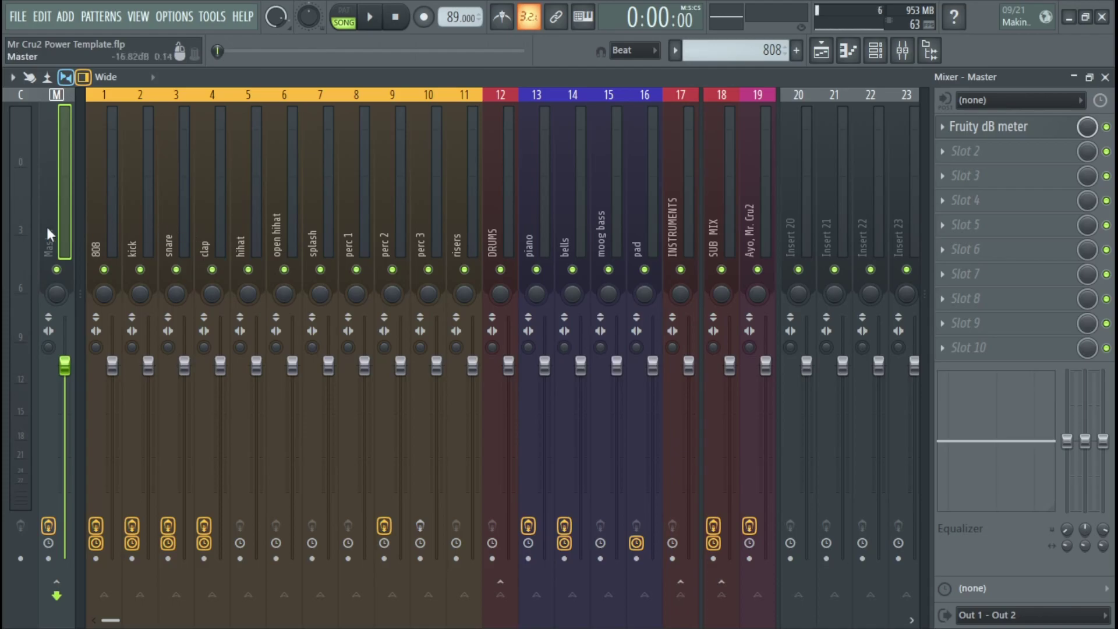
# Step: View the 808 track's Fruity parametric EQ 2, Saturation Knob and Cymatics Diablo Lite, closing each plugin window
pyautogui.click(112, 207)
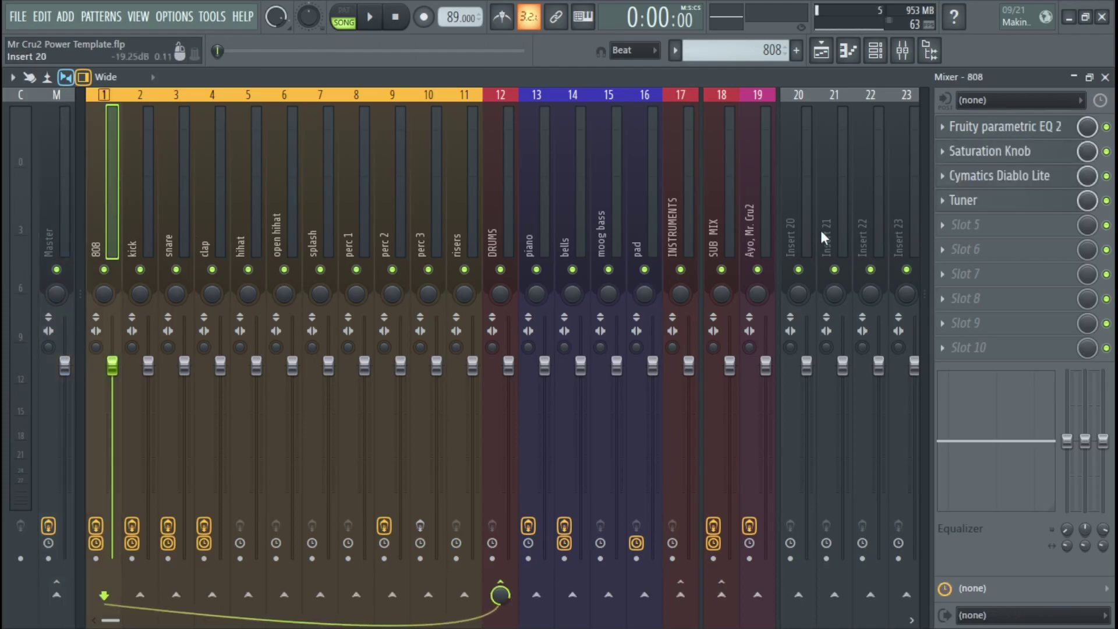
pyautogui.click(990, 129)
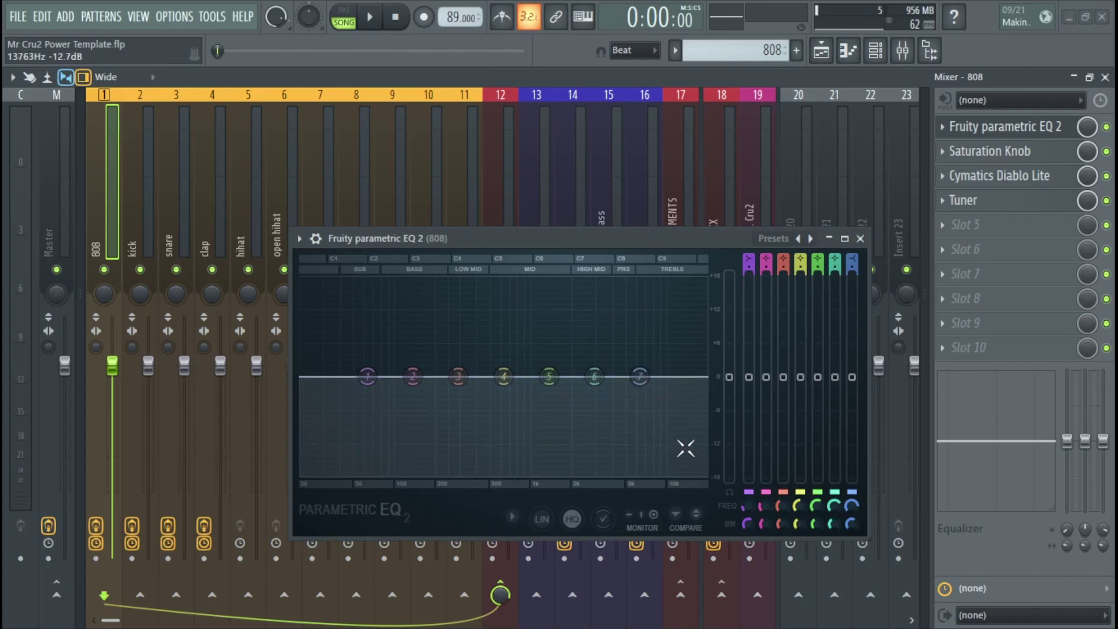
pyautogui.click(861, 238)
pyautogui.click(983, 154)
pyautogui.click(983, 156)
pyautogui.click(983, 156)
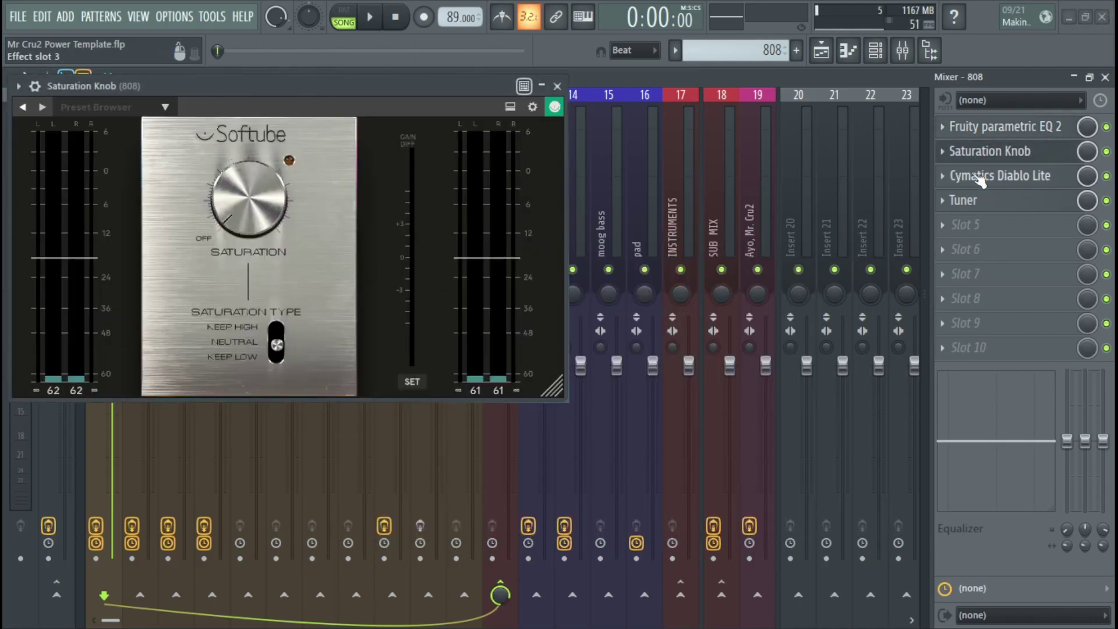
pyautogui.click(981, 178)
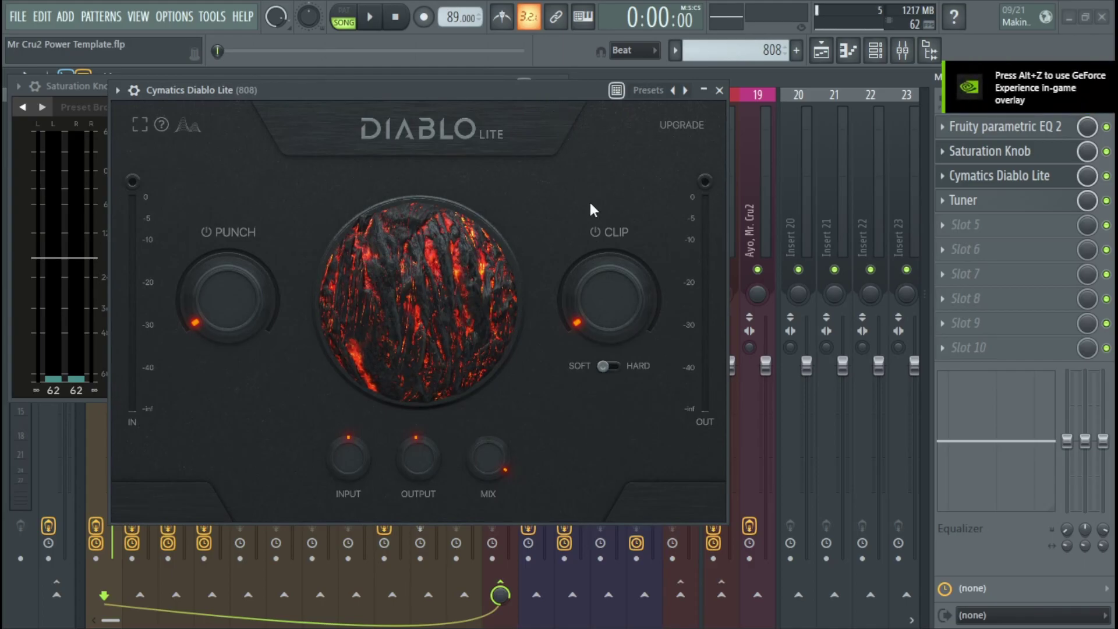
pyautogui.click(722, 95)
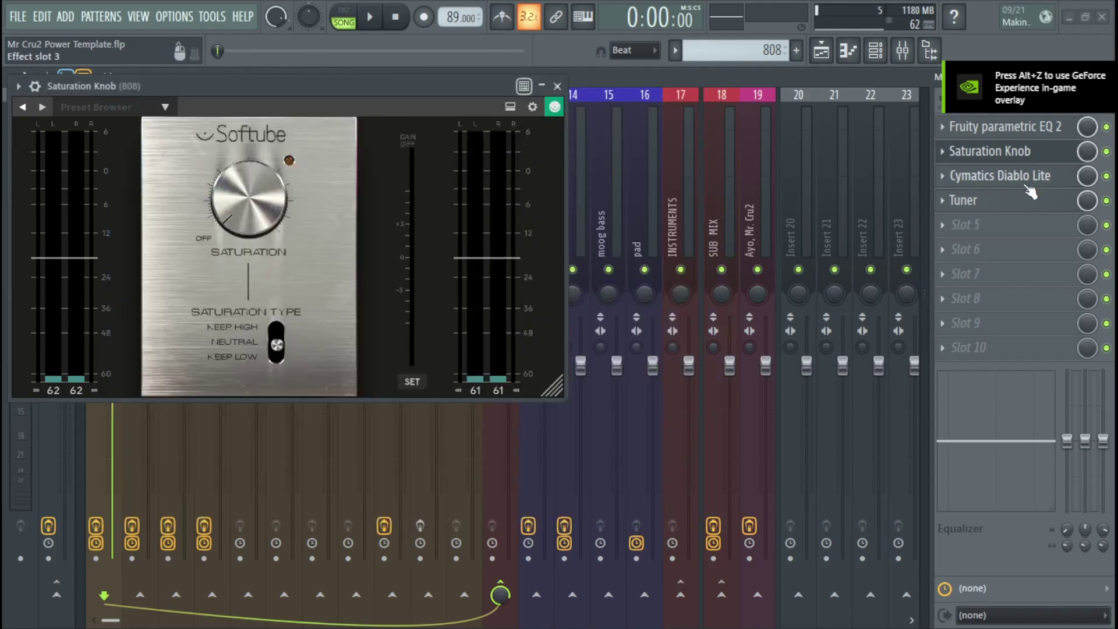
pyautogui.click(566, 85)
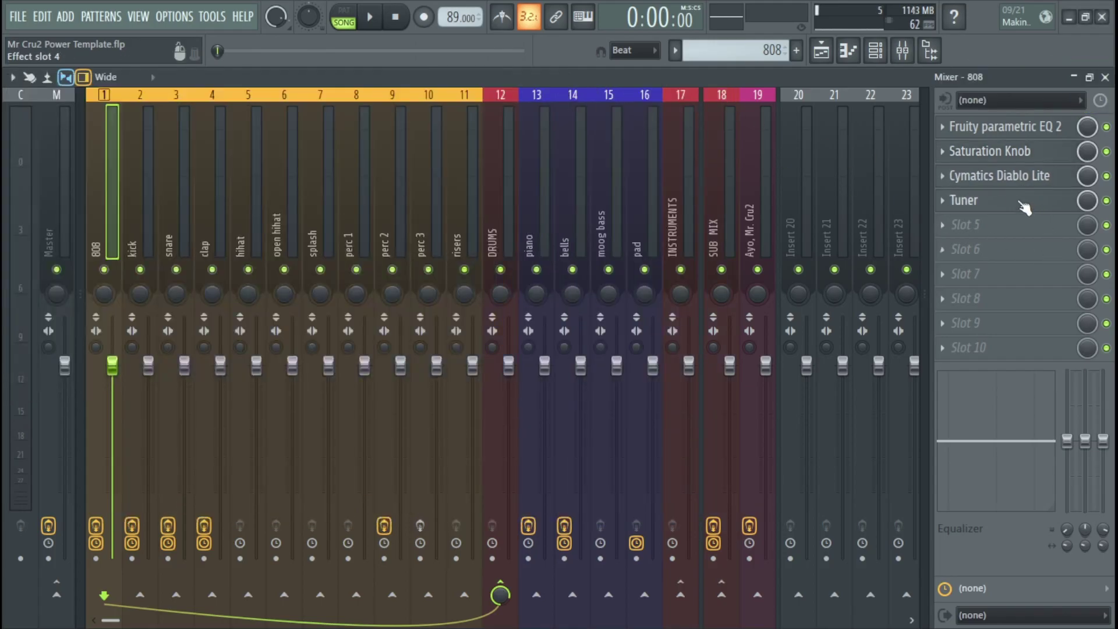
# Step: View the Tuner on the 808 mixer track, reposition its window and close it
pyautogui.click(966, 200)
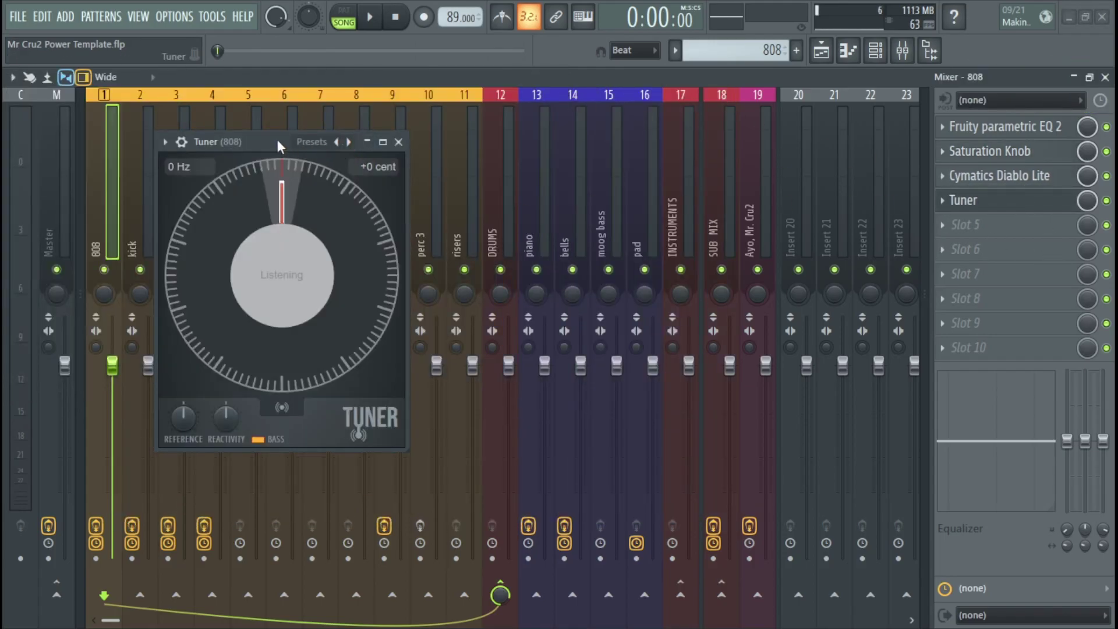
pyautogui.moveTo(278, 139); pyautogui.dragTo(297, 142)
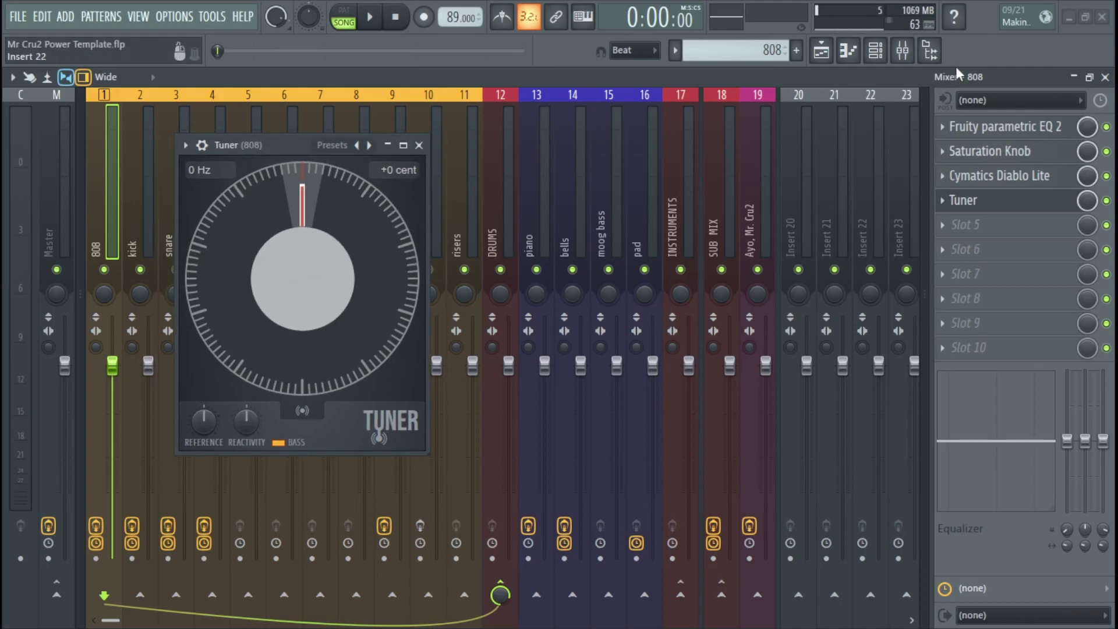
pyautogui.moveTo(271, 143); pyautogui.dragTo(306, 133)
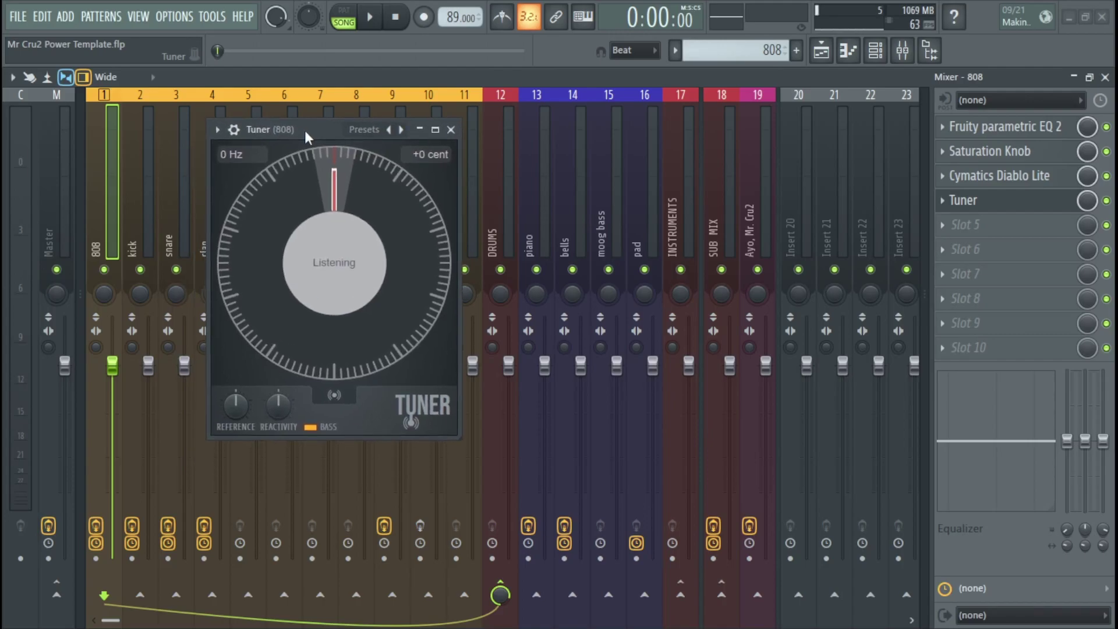
pyautogui.press('Escape')
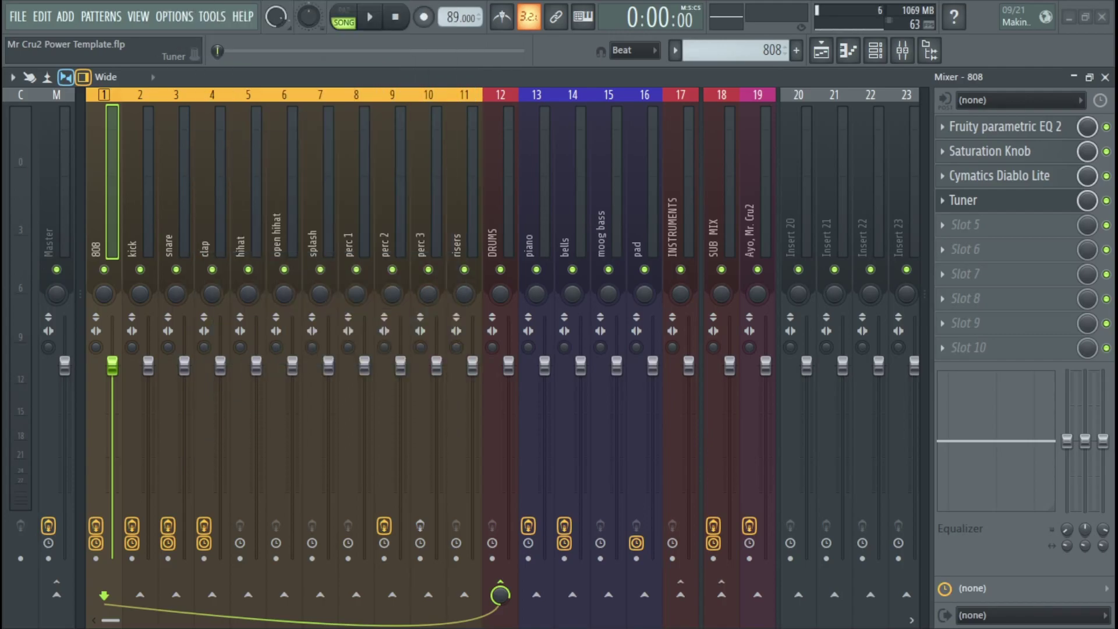
# Step: Return to the Channel rack, unmute 808 lever and open its sampler settings
pyautogui.click(903, 50)
pyautogui.click(875, 51)
pyautogui.scroll(2, 198, 169)
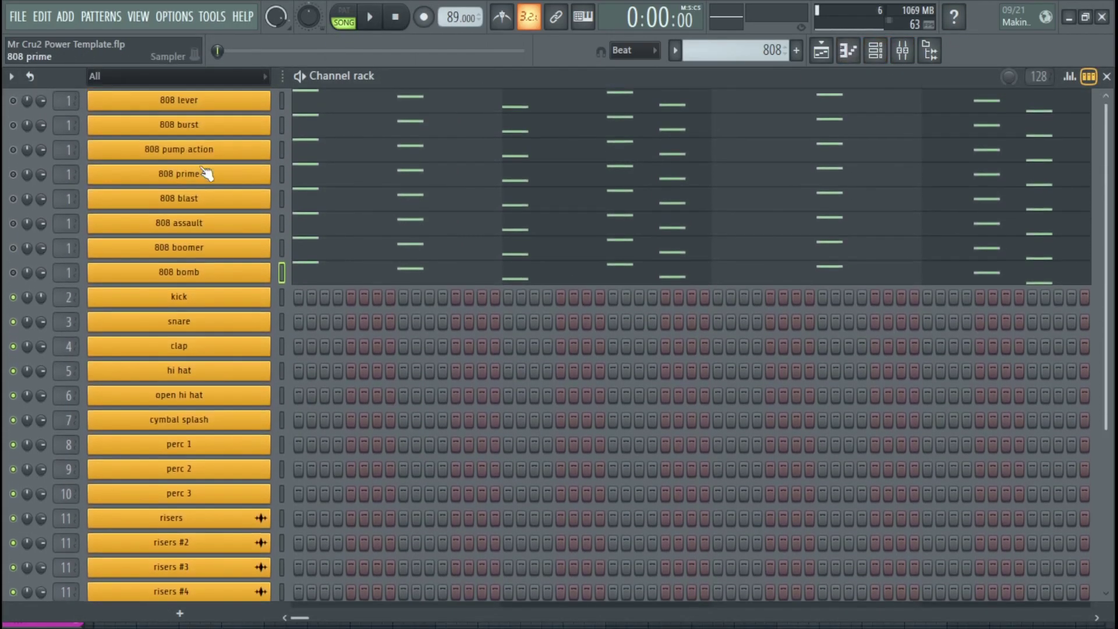
pyautogui.scroll(1, 201, 163)
pyautogui.click(13, 116)
pyautogui.click(179, 115)
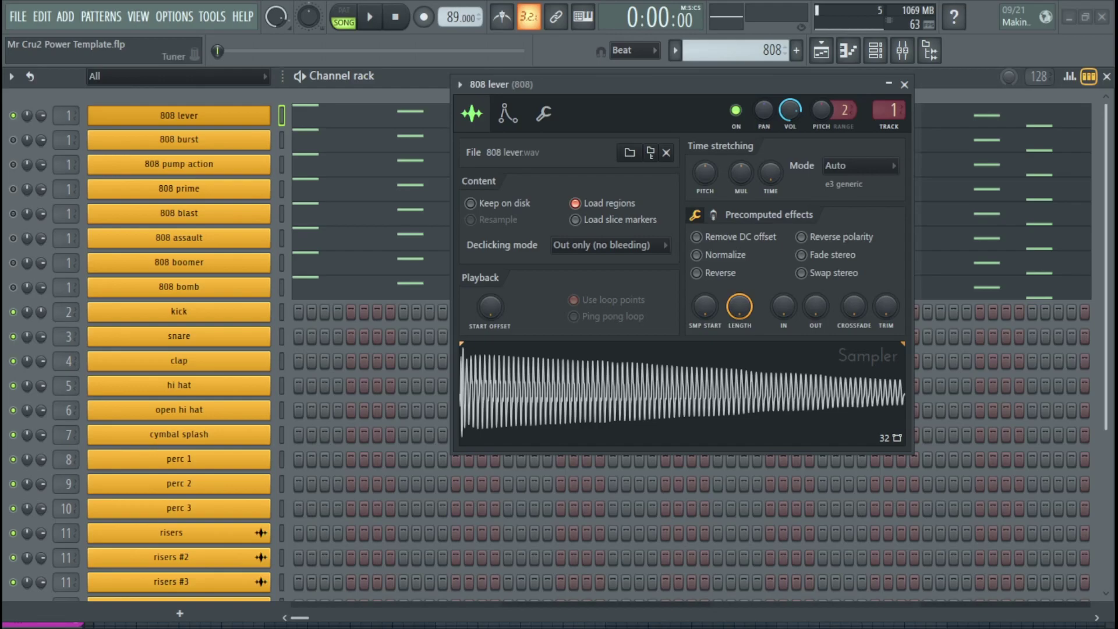
# Step: Open the 808 lever sample in the Edison audio editor and examine its pitch region alongside the Tuner
pyautogui.click(195, 54)
pyautogui.moveTo(375, 52); pyautogui.dragTo(185, 214)
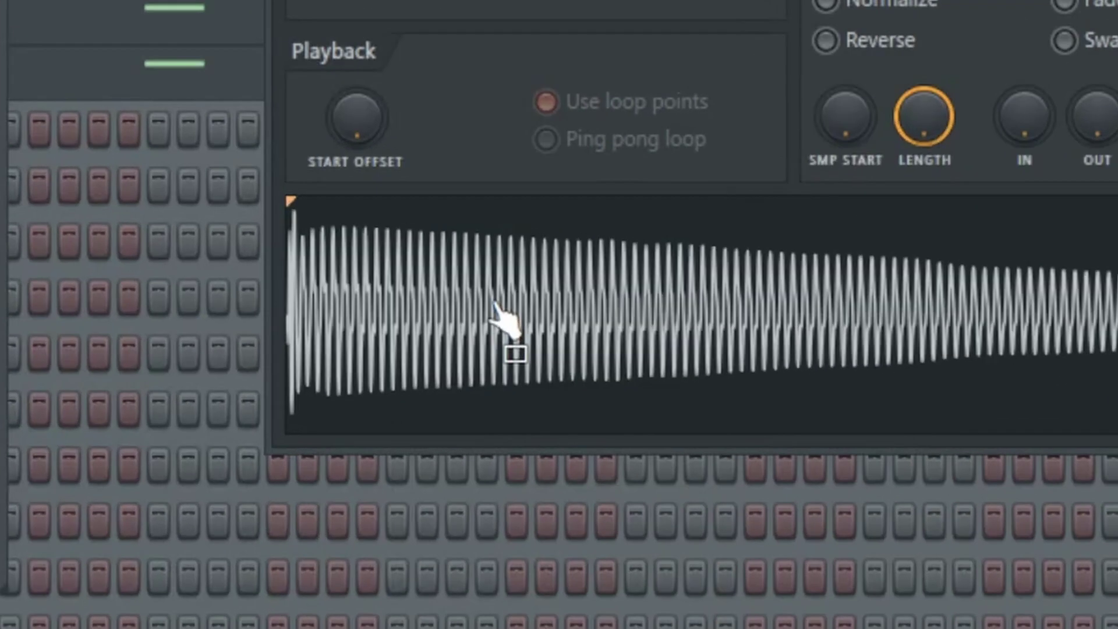
pyautogui.rightClick(495, 315)
pyautogui.click(634, 408)
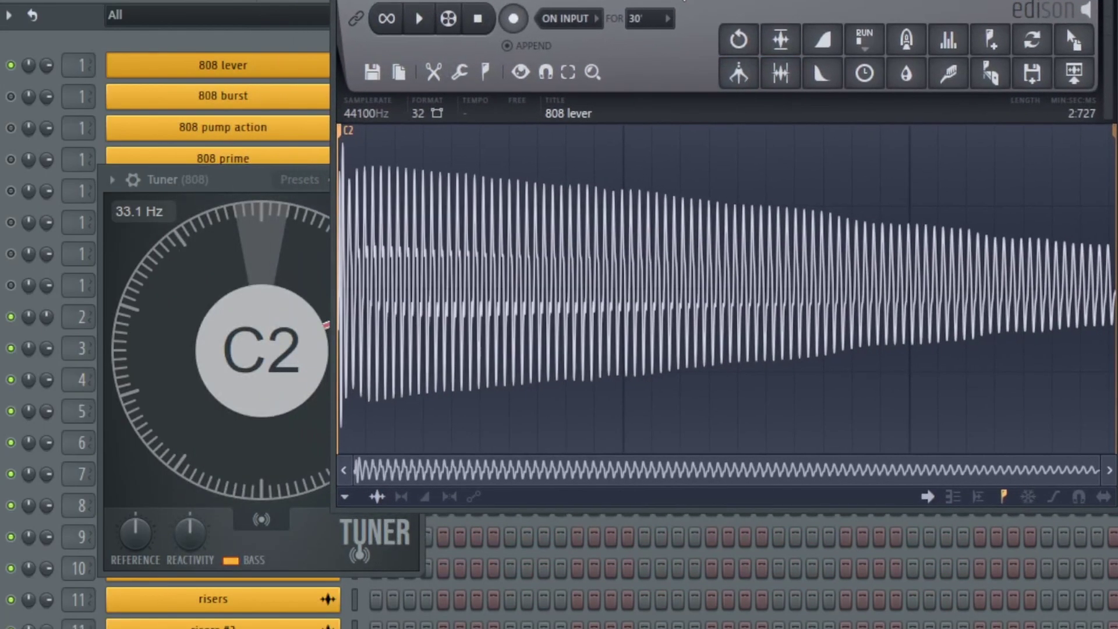
pyautogui.click(486, 73)
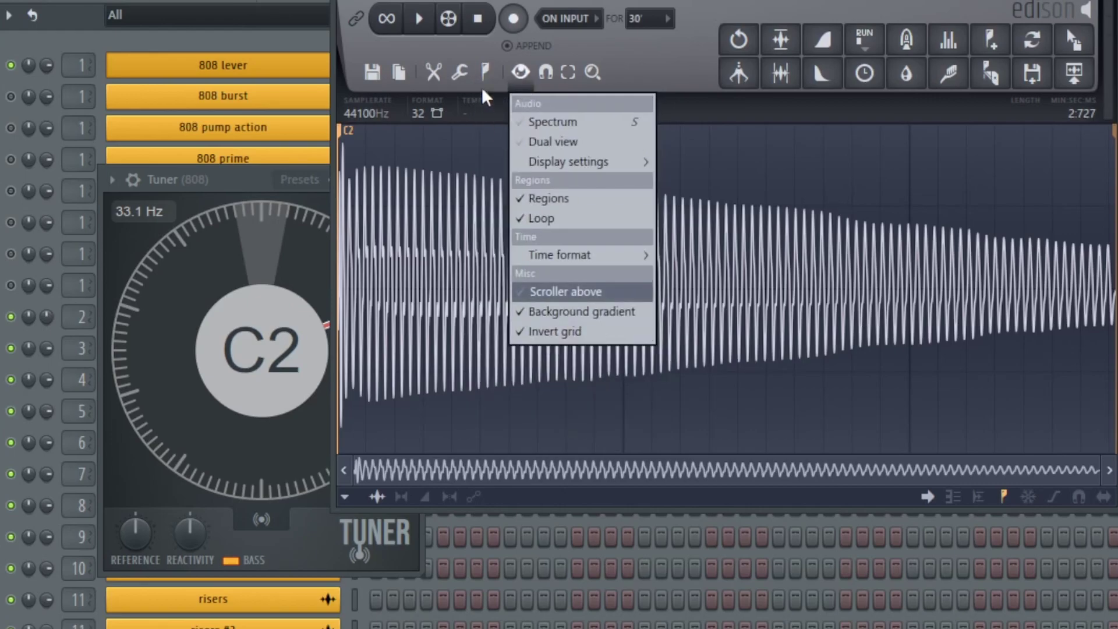
pyautogui.click(534, 373)
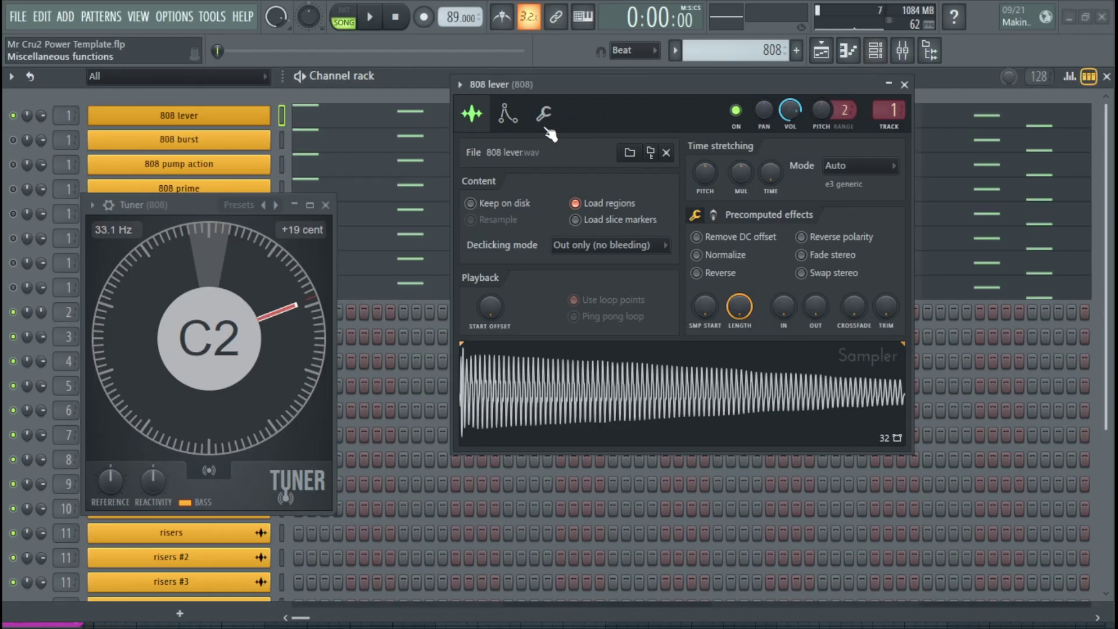
# Step: Set 808 lever's root note to C2, close its channel settings and move the Tuner clear of the channel names
pyautogui.click(545, 119)
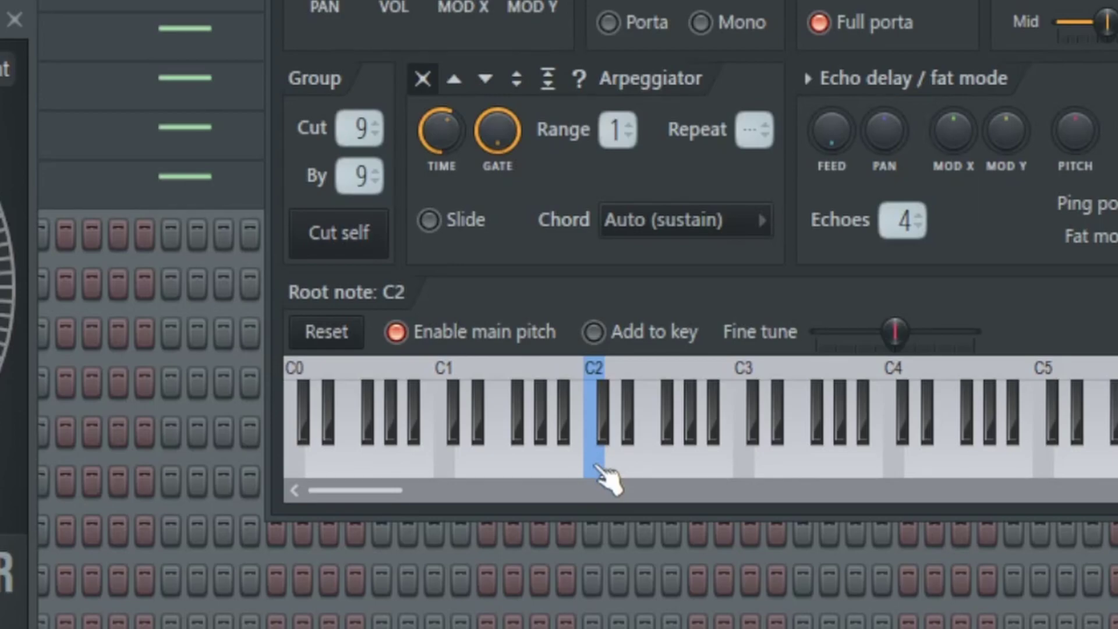
pyautogui.rightClick(660, 457)
pyautogui.rightClick(779, 438)
pyautogui.rightClick(594, 463)
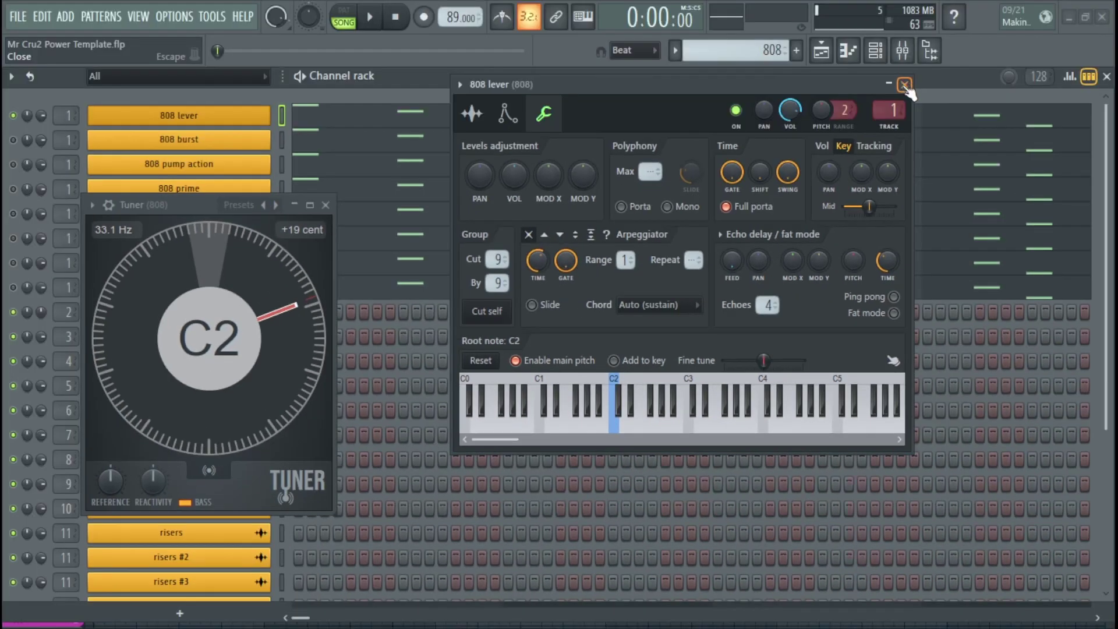
pyautogui.click(904, 85)
pyautogui.moveTo(199, 202); pyautogui.dragTo(505, 121)
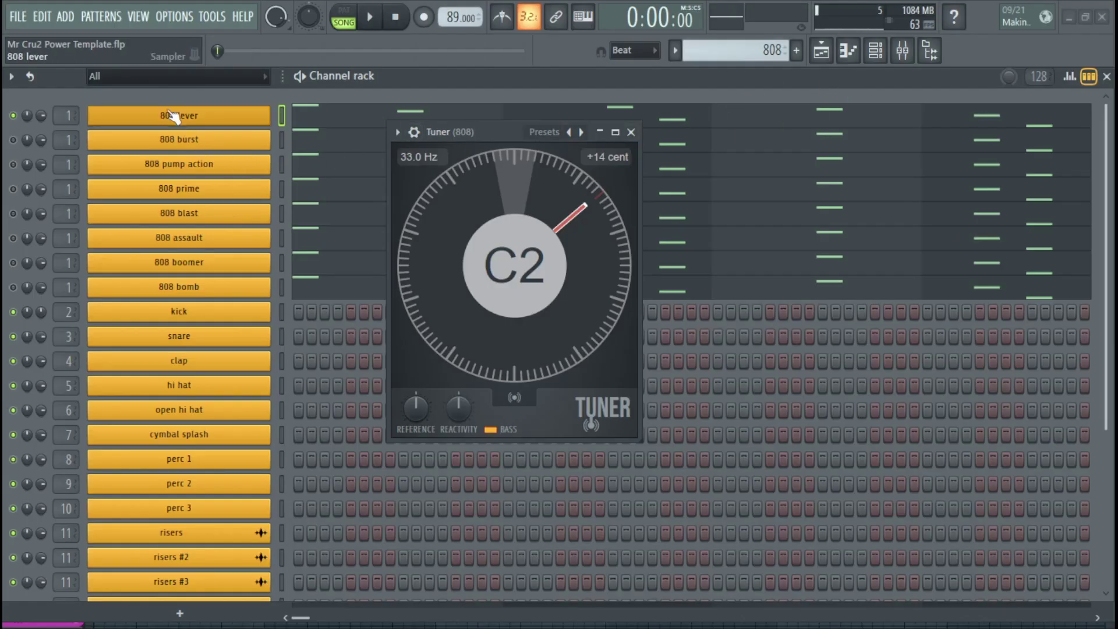
# Step: Reopen 808 lever's channel settings, set its channel pitch to -14 cents, check the tuning and close the Tuner
pyautogui.click(176, 114)
pyautogui.moveTo(690, 113); pyautogui.dragTo(749, 178)
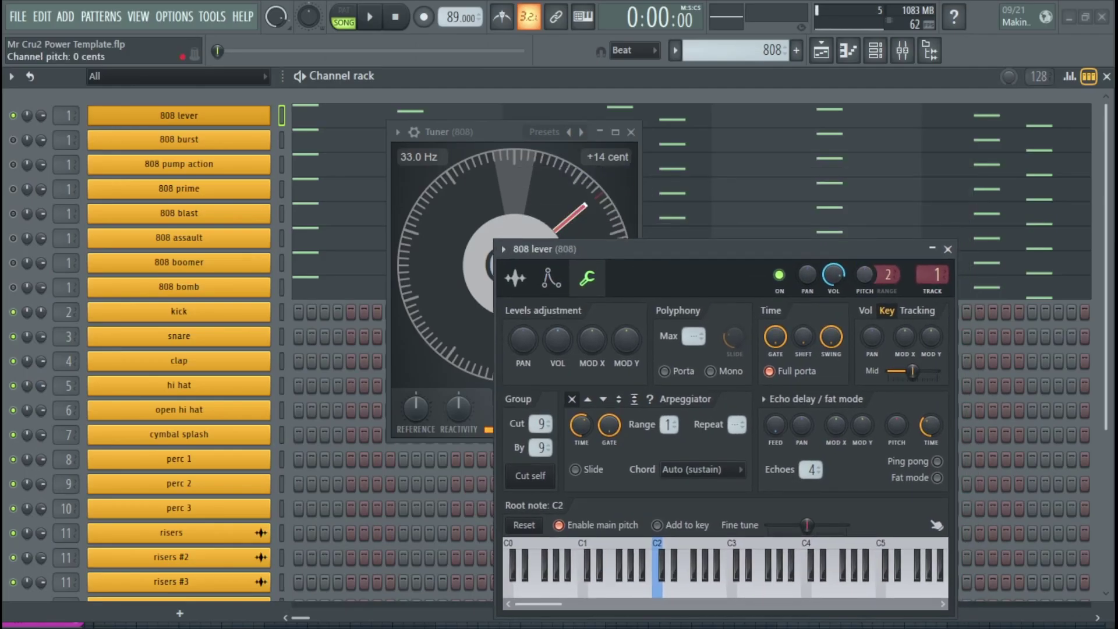
pyautogui.moveTo(864, 274); pyautogui.dragTo(864, 286)
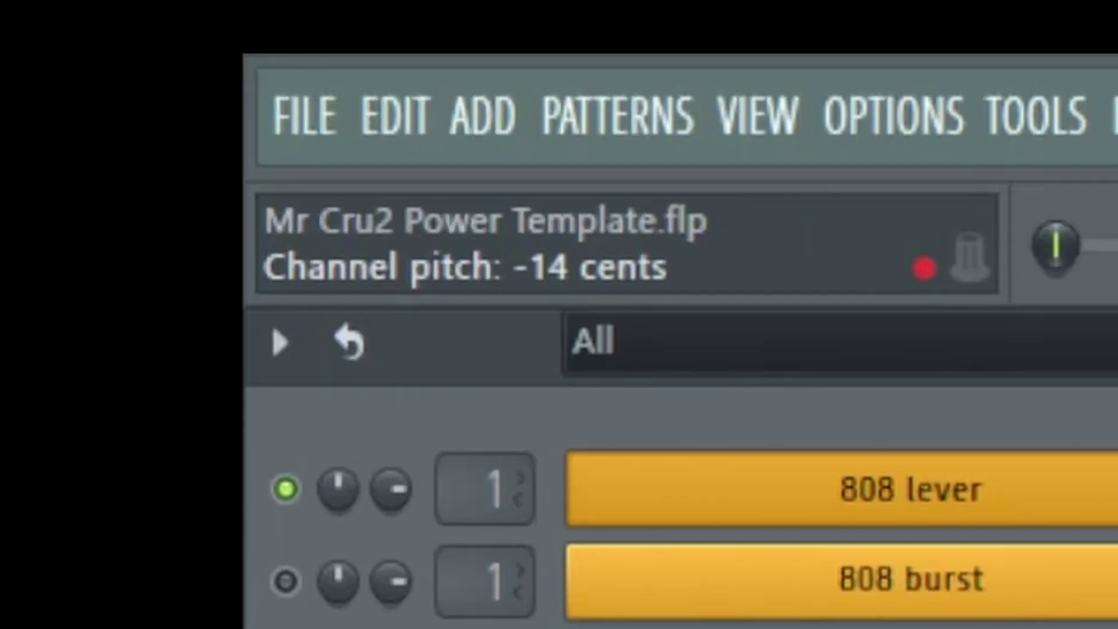
pyautogui.moveTo(700, 248); pyautogui.dragTo(931, 105)
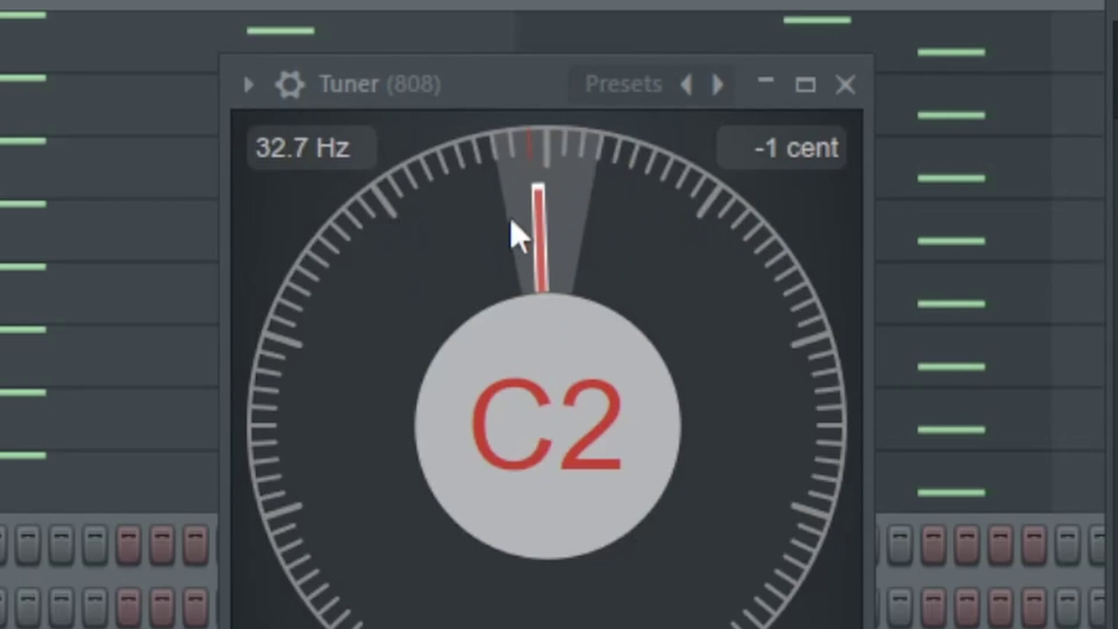
pyautogui.click(845, 84)
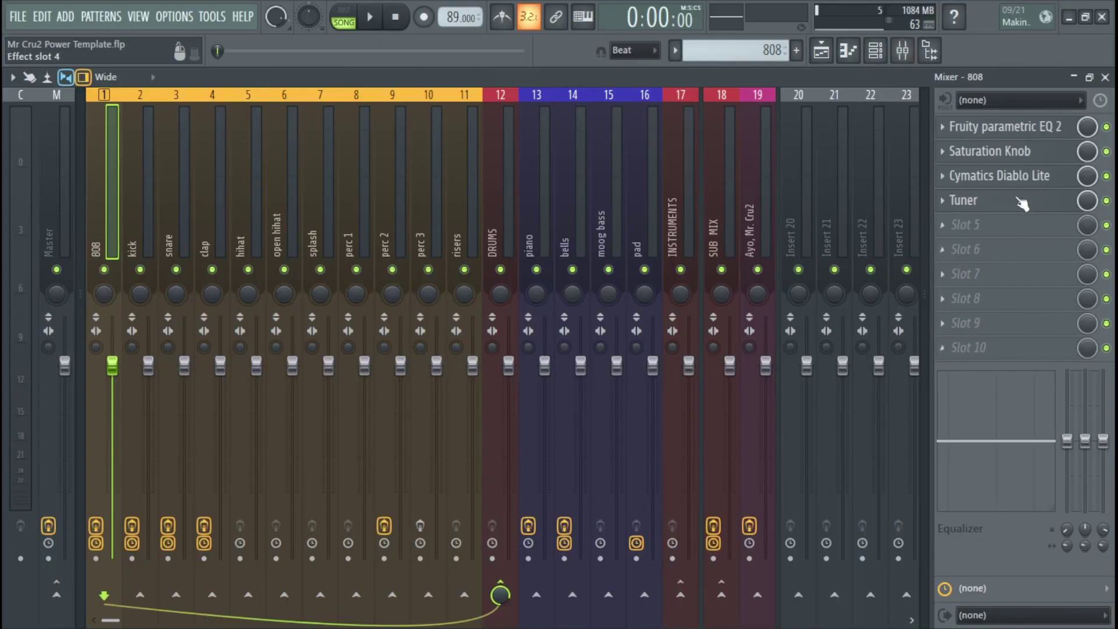
# Step: Review the effect slots of the drum mixer tracks from kick, snare, clap and hihat through to the DRUMS bus
pyautogui.click(138, 229)
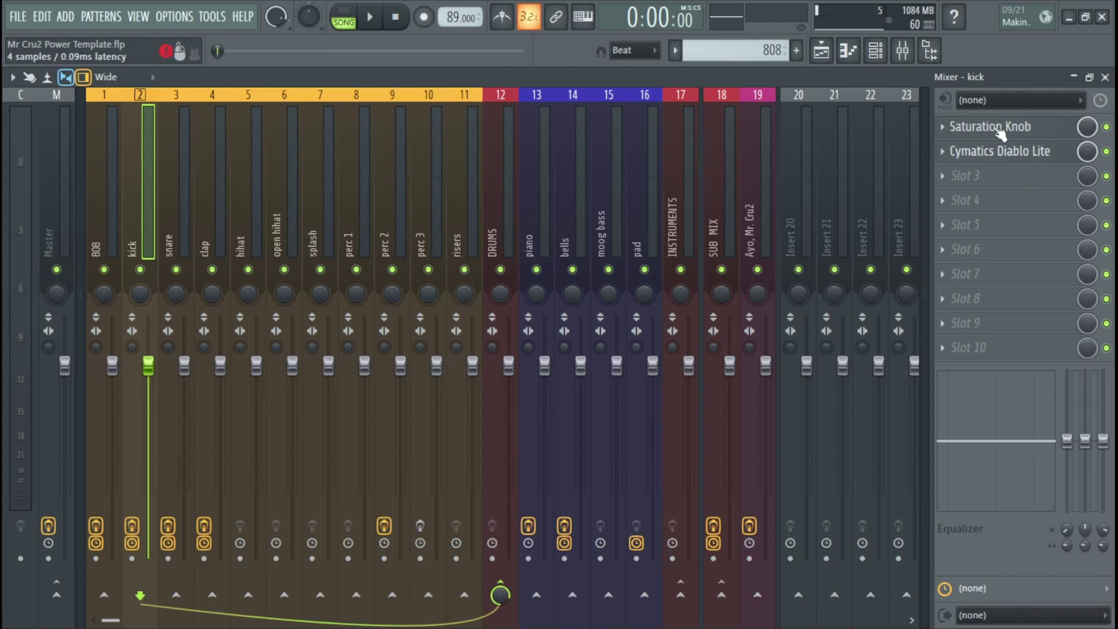
pyautogui.click(176, 220)
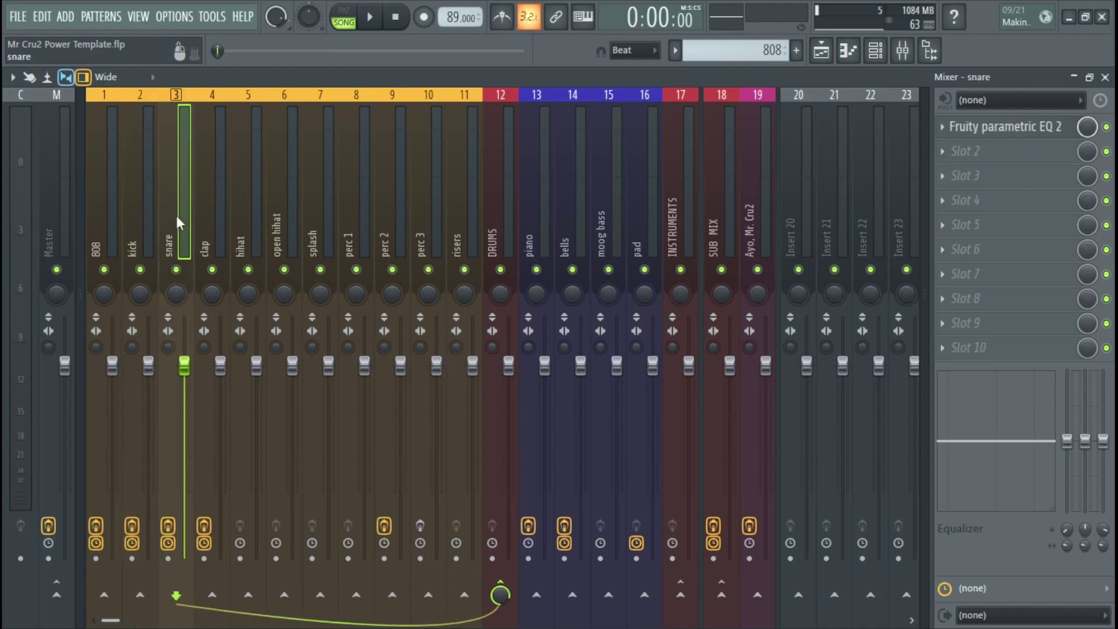
pyautogui.click(200, 229)
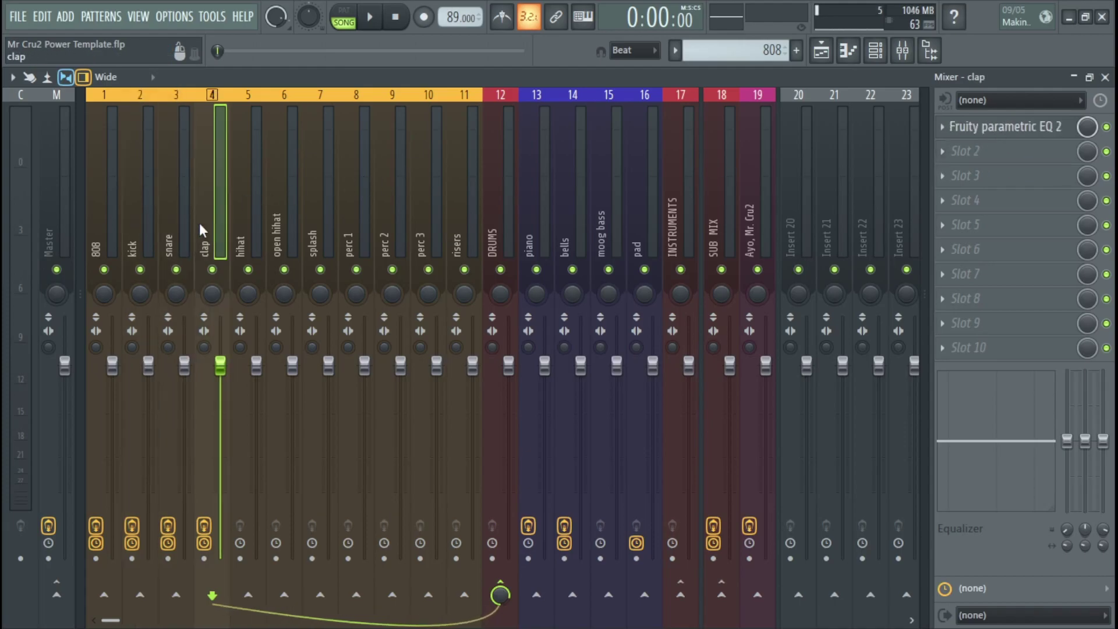
pyautogui.click(237, 231)
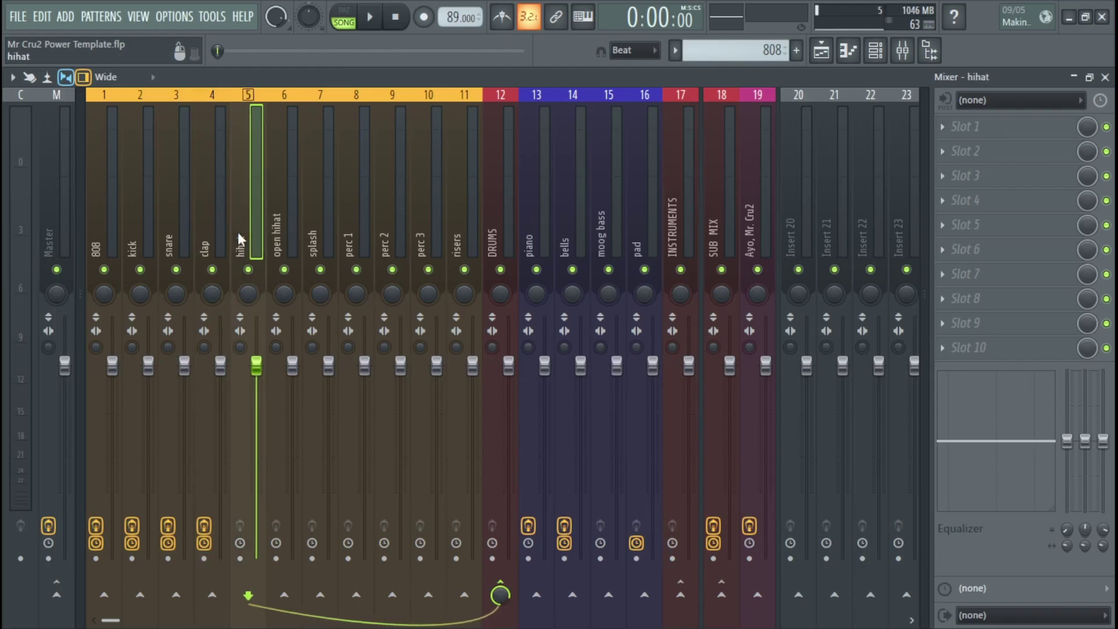
pyautogui.press('Right')
pyautogui.press('Right')
pyautogui.press('Right')
pyautogui.press('Right')
pyautogui.press('Right')
pyautogui.press('Right')
pyautogui.press('Right')
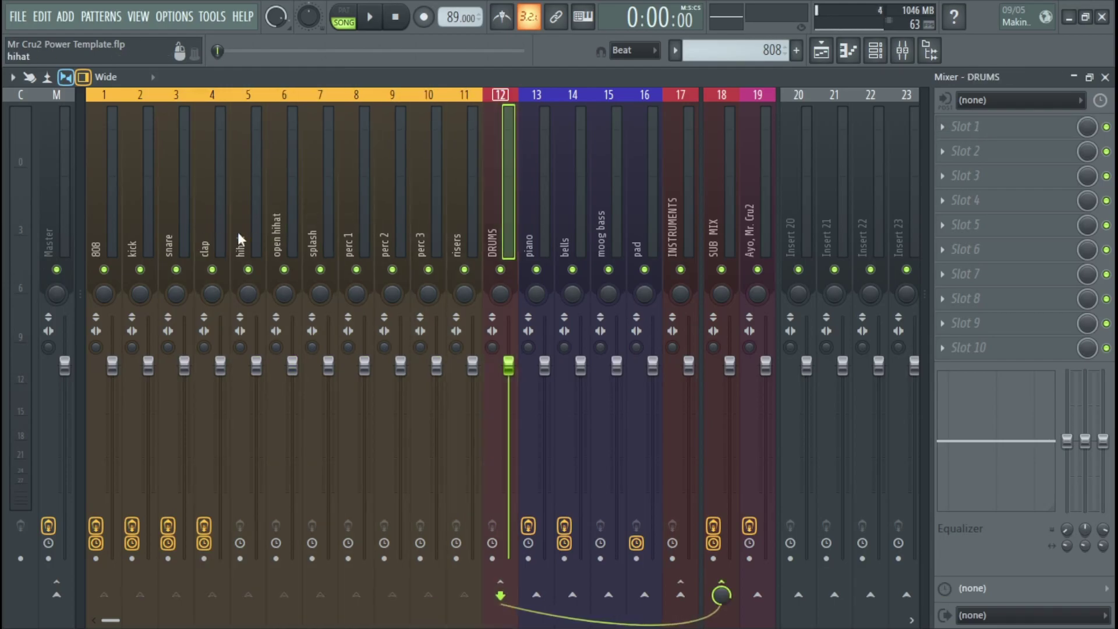
# Step: View the Juno 6 Mode I chorus and Fruity Reeverb 2 on the piano mixer track, closing each window
pyautogui.click(534, 205)
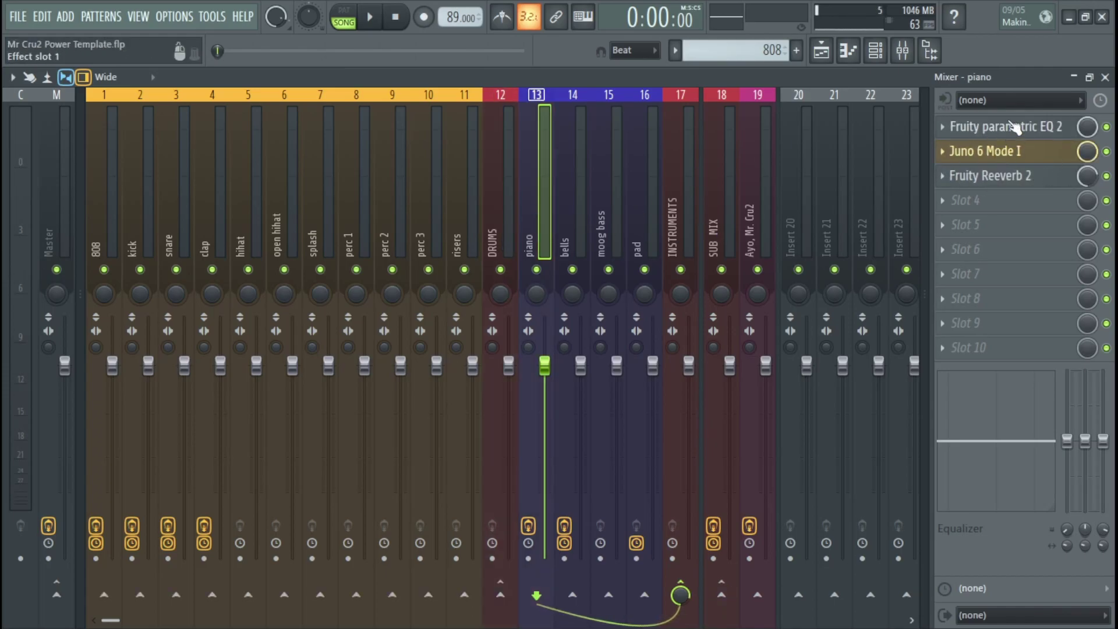
pyautogui.click(990, 151)
pyautogui.moveTo(454, 226); pyautogui.dragTo(236, 179)
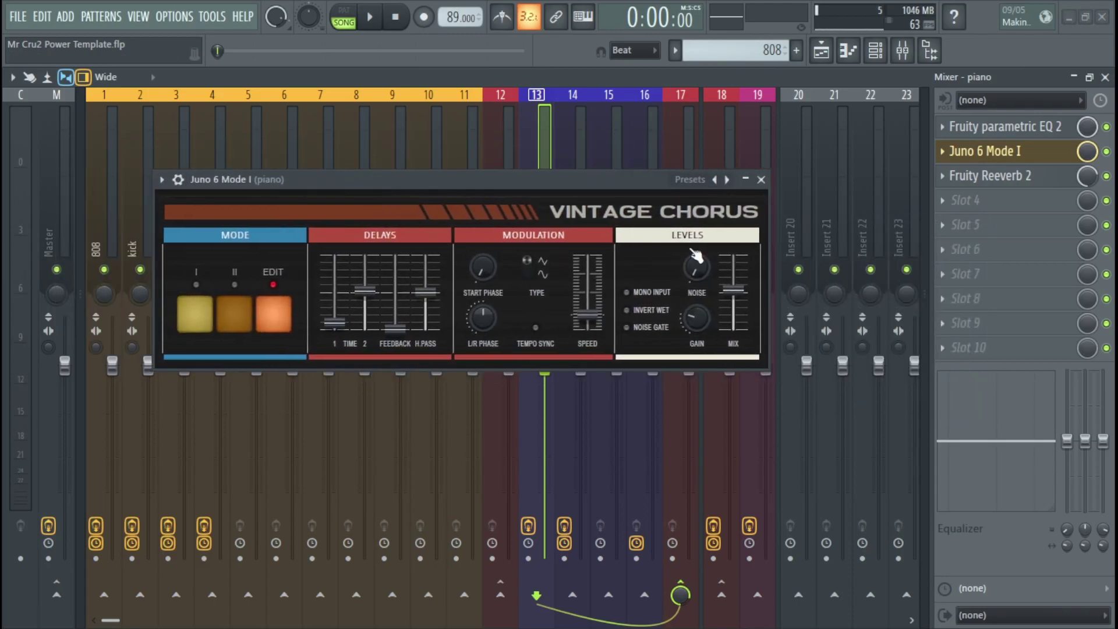
pyautogui.click(761, 179)
pyautogui.click(1001, 175)
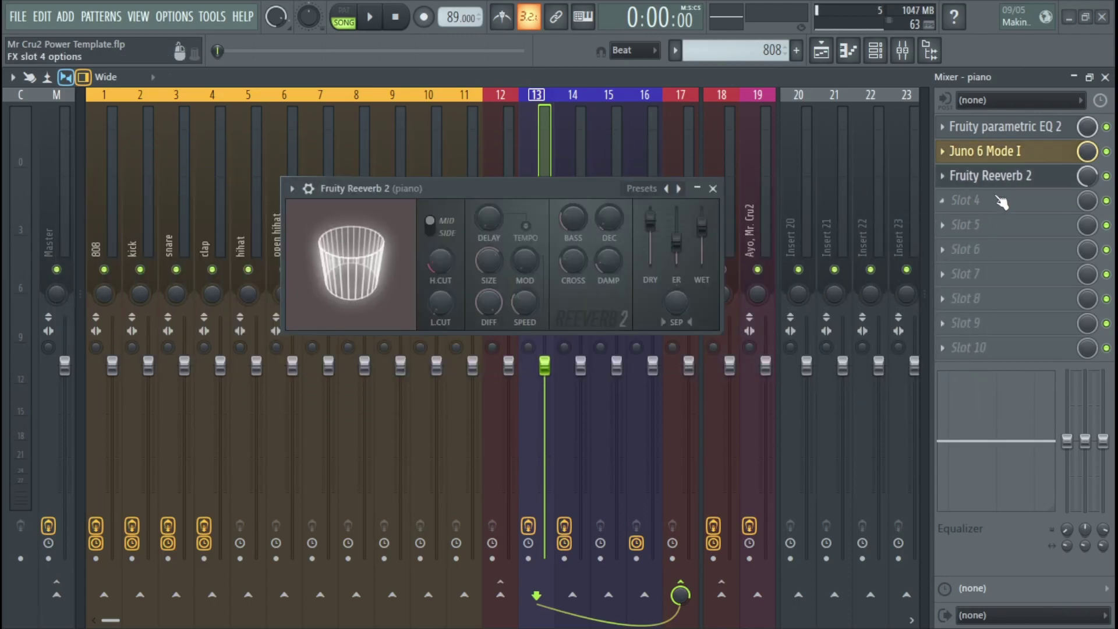
pyautogui.click(713, 188)
# Step: Review the effect slots of the bells, moog bass, pad and INSTRUMENTS mixer tracks
pyautogui.click(579, 193)
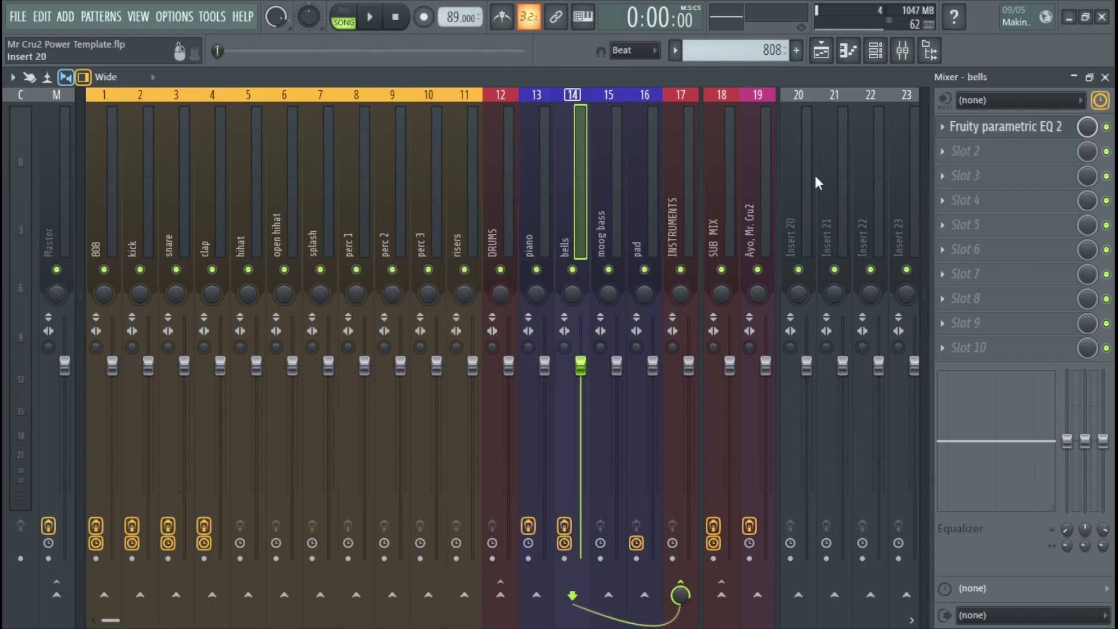
pyautogui.click(606, 209)
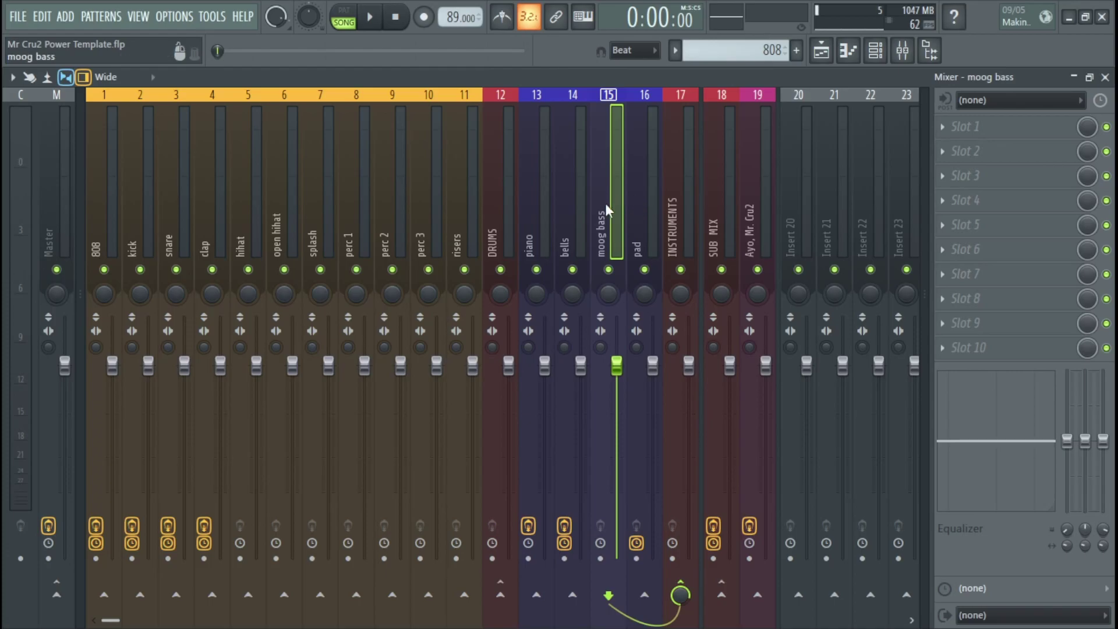
pyautogui.click(644, 232)
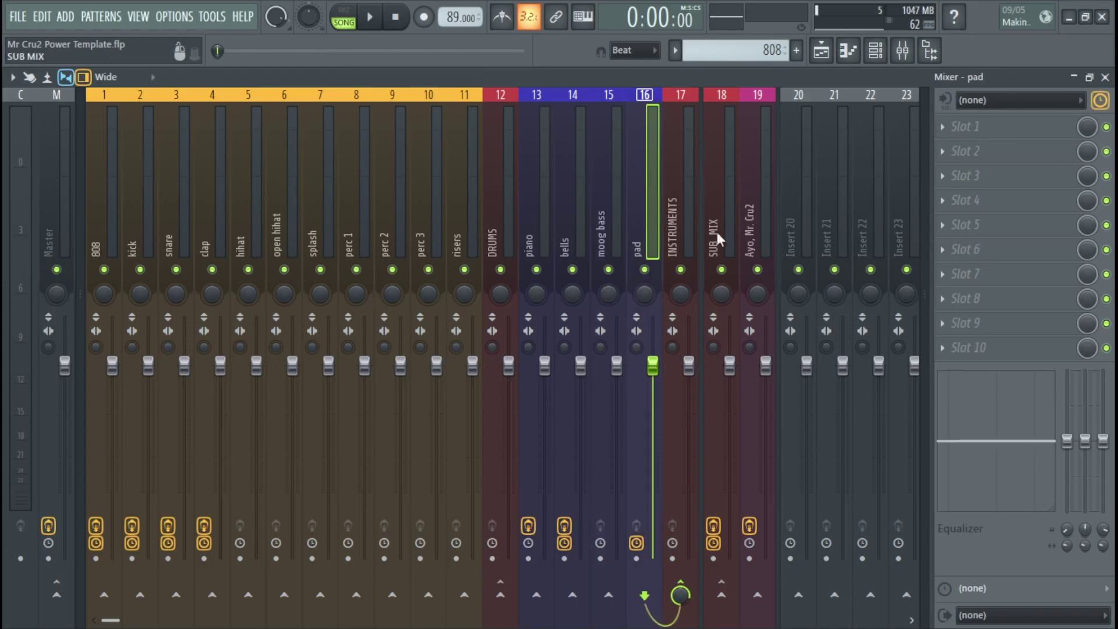
pyautogui.click(691, 198)
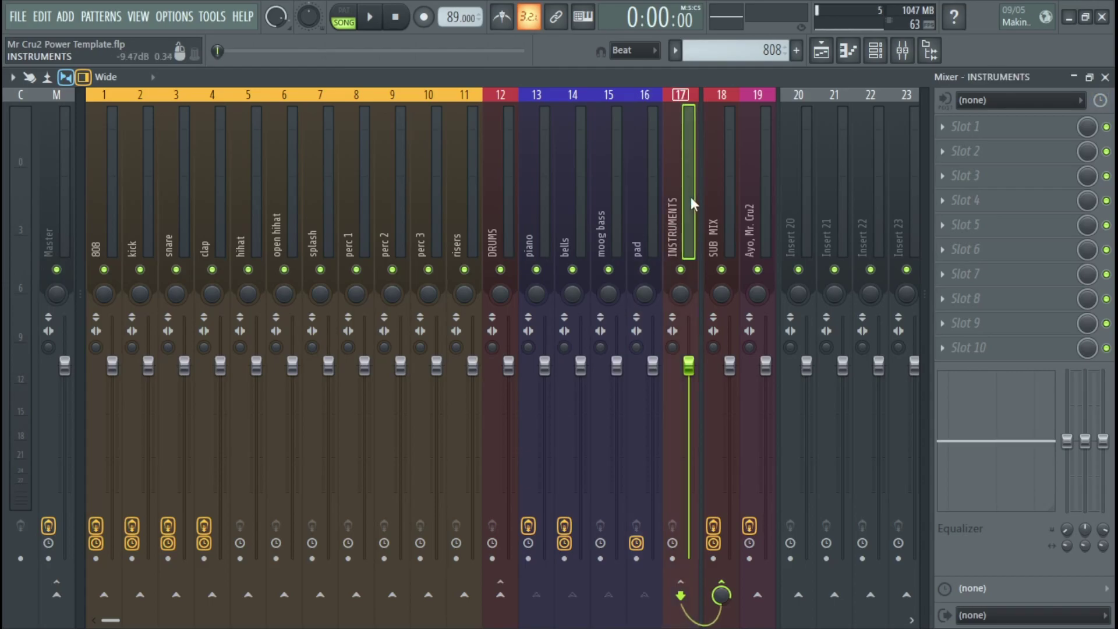
# Step: On the SUB MIX track's Fruity parametric EQ 2, lower band 7's frequency, set band 1 to 87 Hz and close it
pyautogui.click(717, 243)
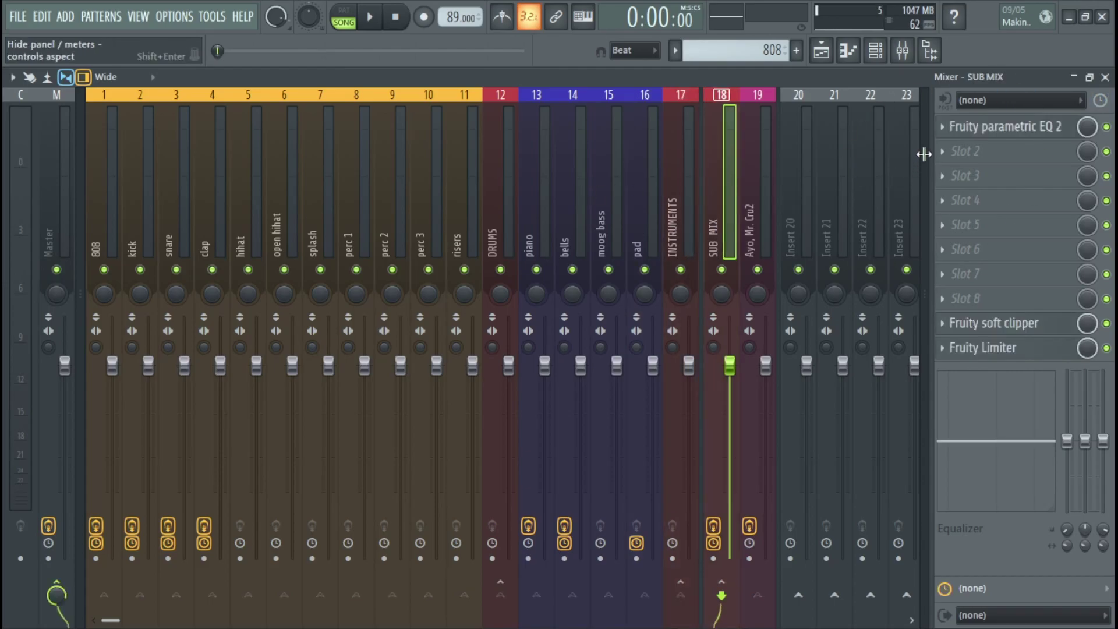
pyautogui.click(990, 140)
pyautogui.moveTo(463, 171); pyautogui.dragTo(536, 121)
pyautogui.moveTo(514, 252); pyautogui.dragTo(424, 269)
pyautogui.moveTo(245, 254)
pyautogui.mouseDown()
pyautogui.moveTo(270, 243)
pyautogui.moveTo(265, 257)
pyautogui.mouseUp()
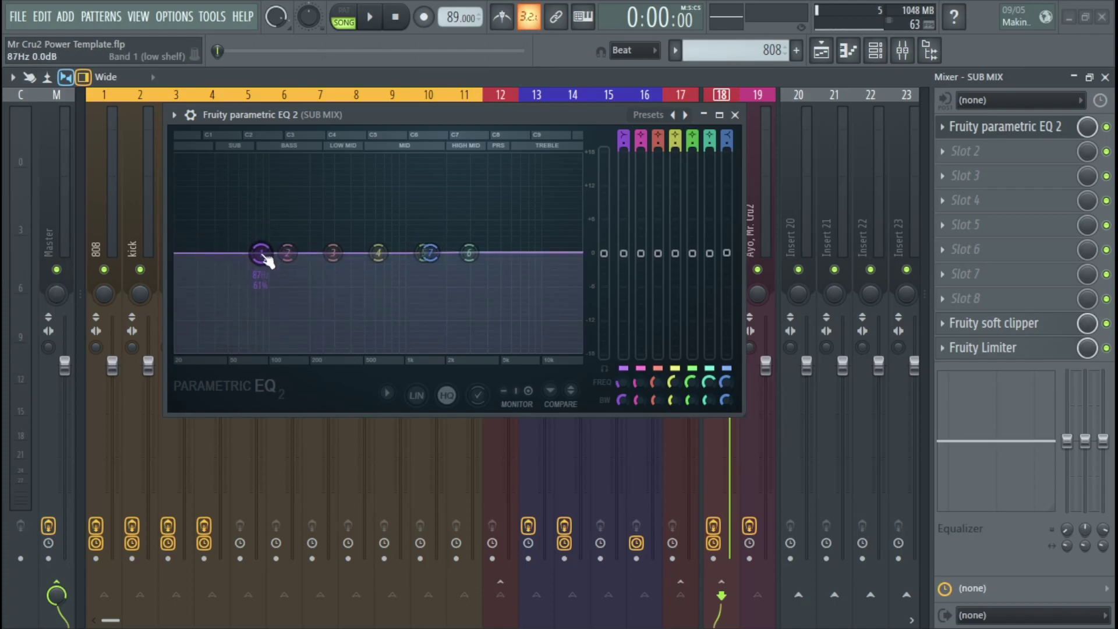
pyautogui.click(735, 115)
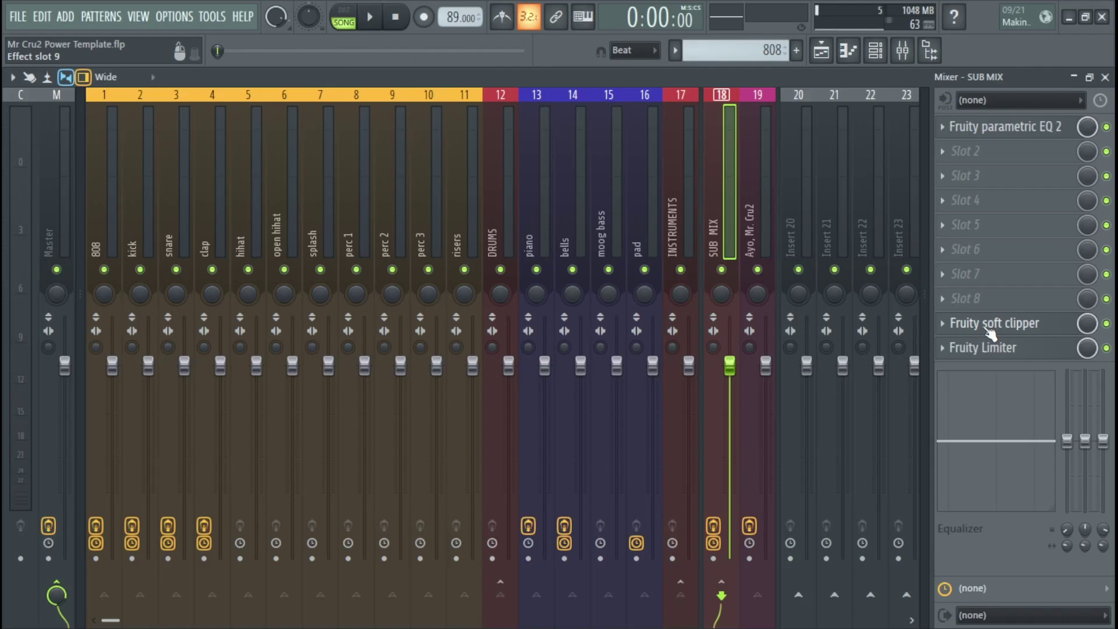
# Step: Open the SUB MIX track's soft clipper and Limiter side by side and set the soft clipper's post gain to 100%
pyautogui.click(990, 330)
pyautogui.moveTo(855, 200); pyautogui.dragTo(327, 130)
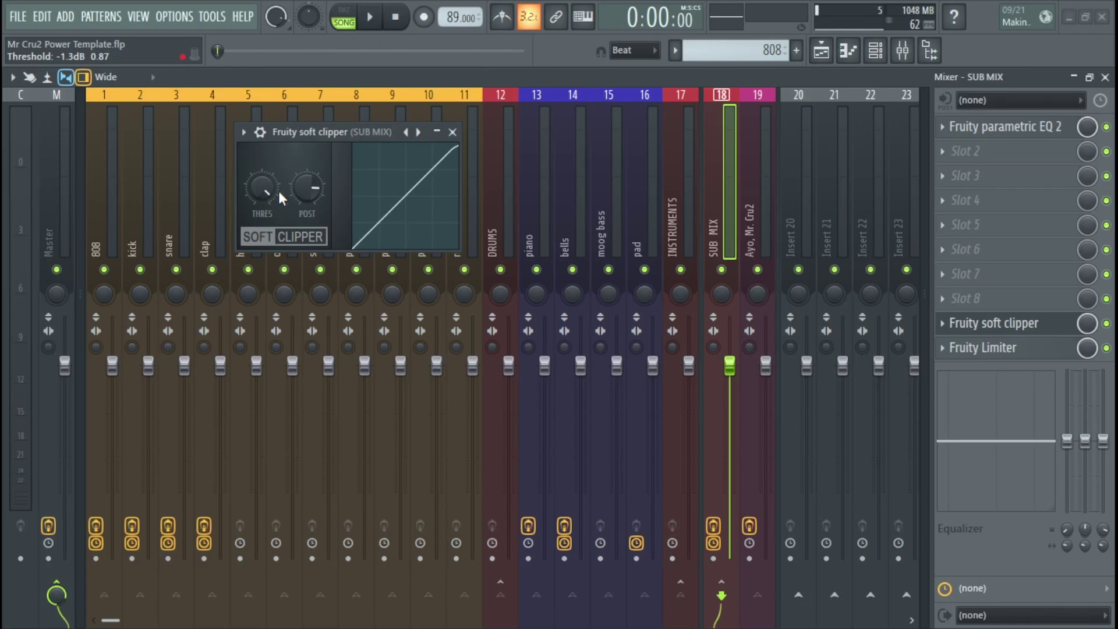
pyautogui.click(978, 348)
pyautogui.moveTo(565, 215); pyautogui.dragTo(515, 308)
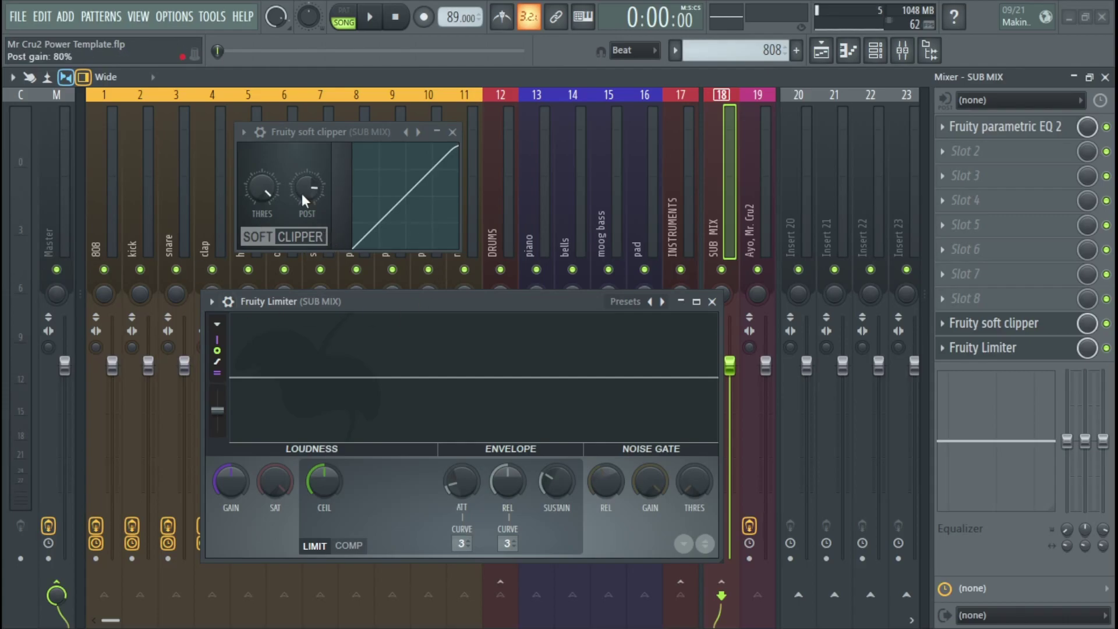
pyautogui.scroll(5, 302, 193)
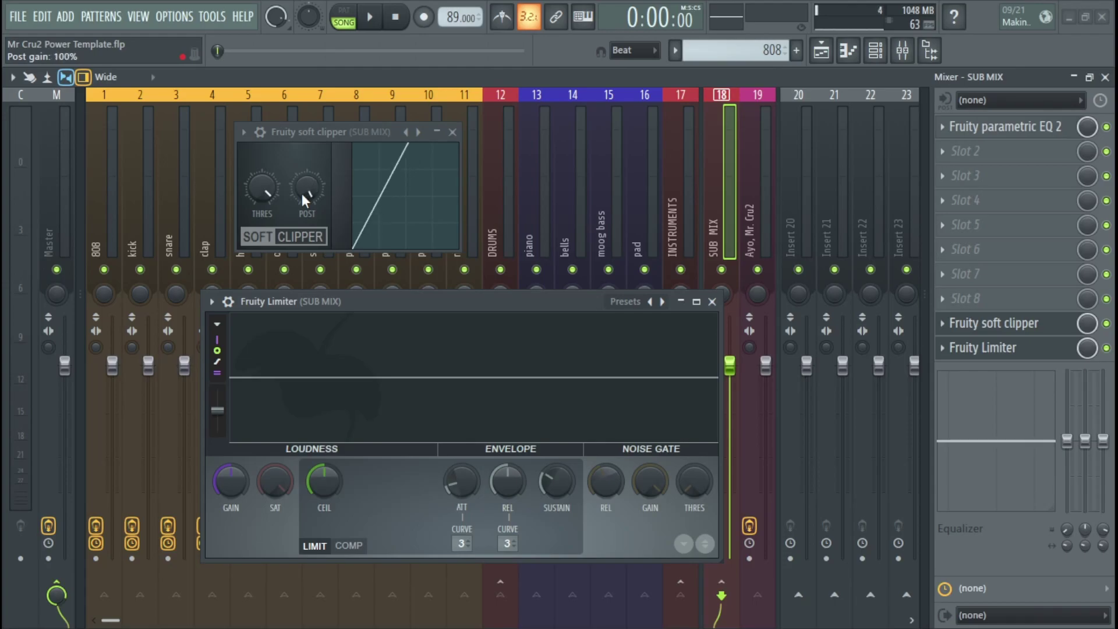
# Step: Return to the Playlist, mute all 808 lever notes of the 808 clip in the Piano roll and close it
pyautogui.click(1105, 77)
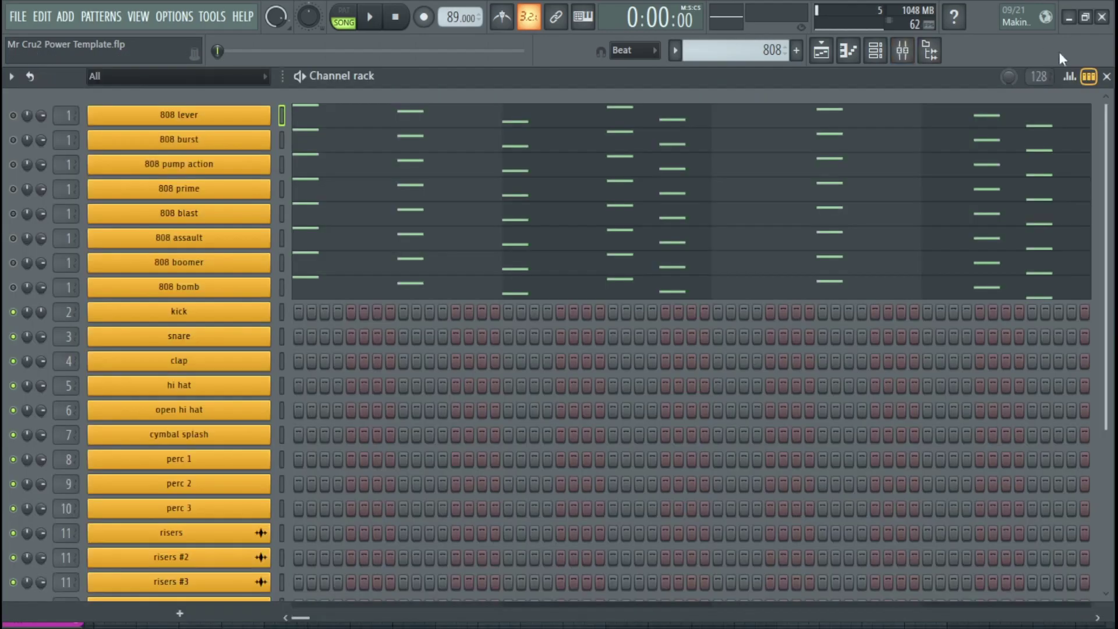
pyautogui.click(1105, 77)
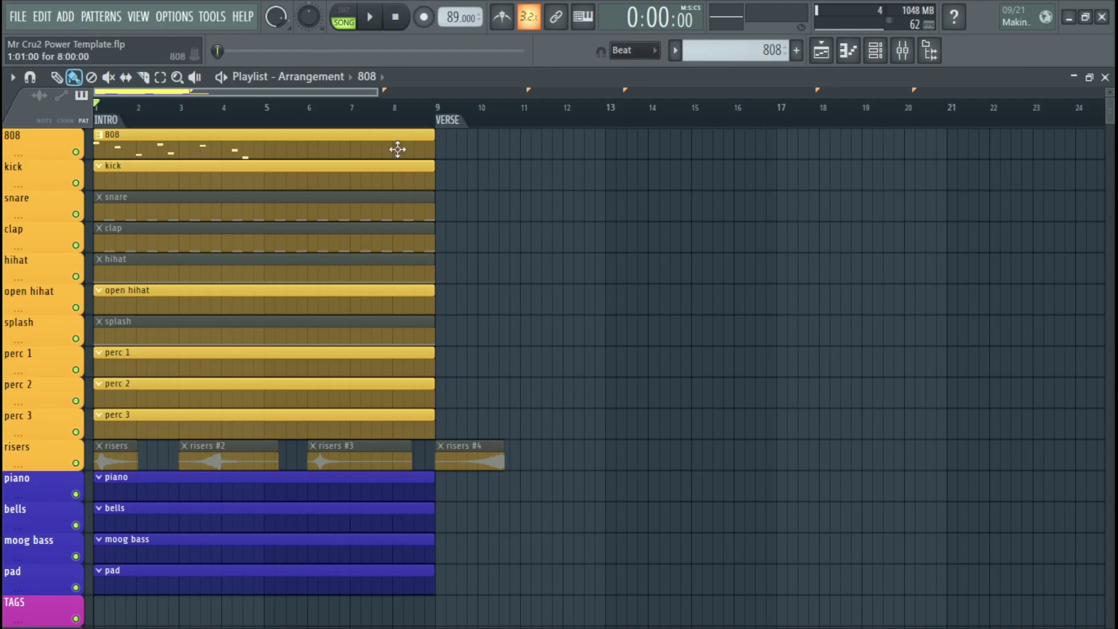
pyautogui.doubleClick(263, 149)
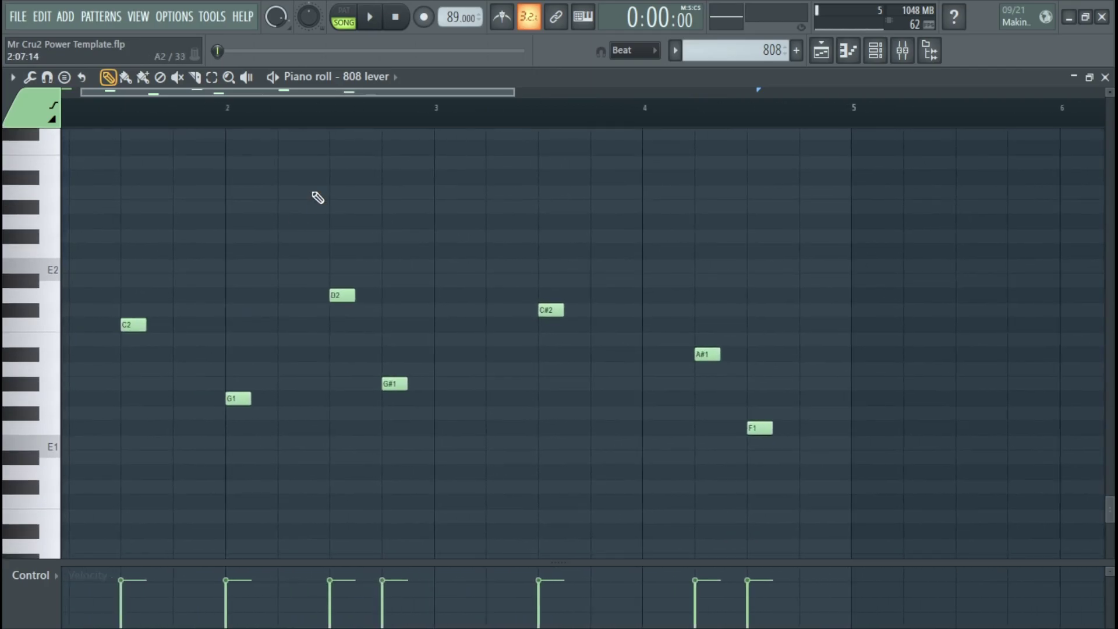
pyautogui.hotkey('ctrl', 'a')
pyautogui.hotkey('alt', 'm')
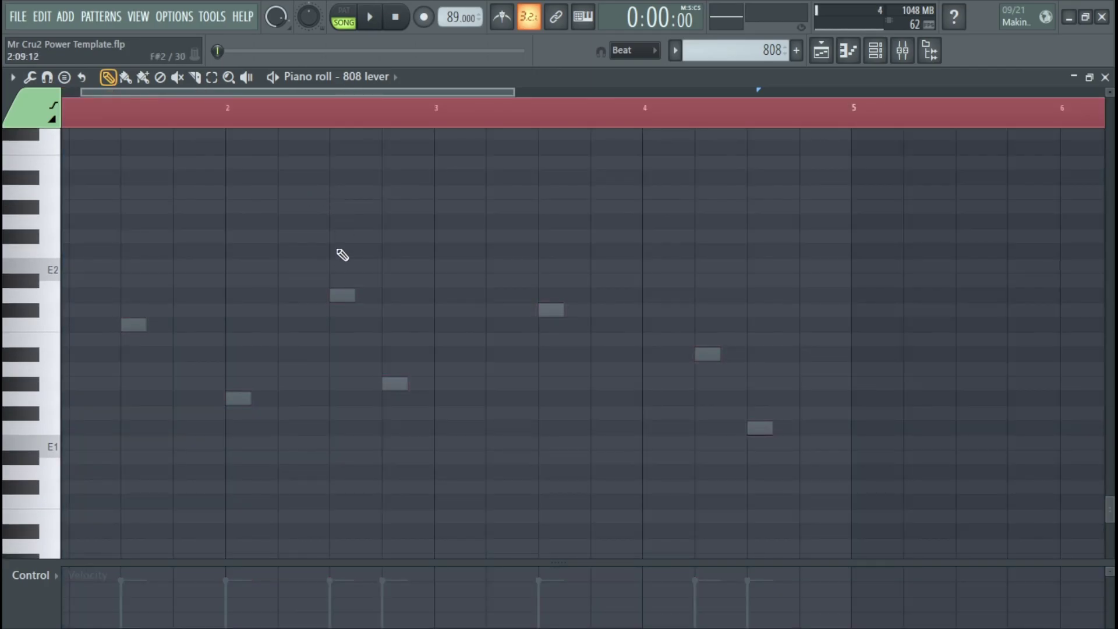
pyautogui.click(1106, 76)
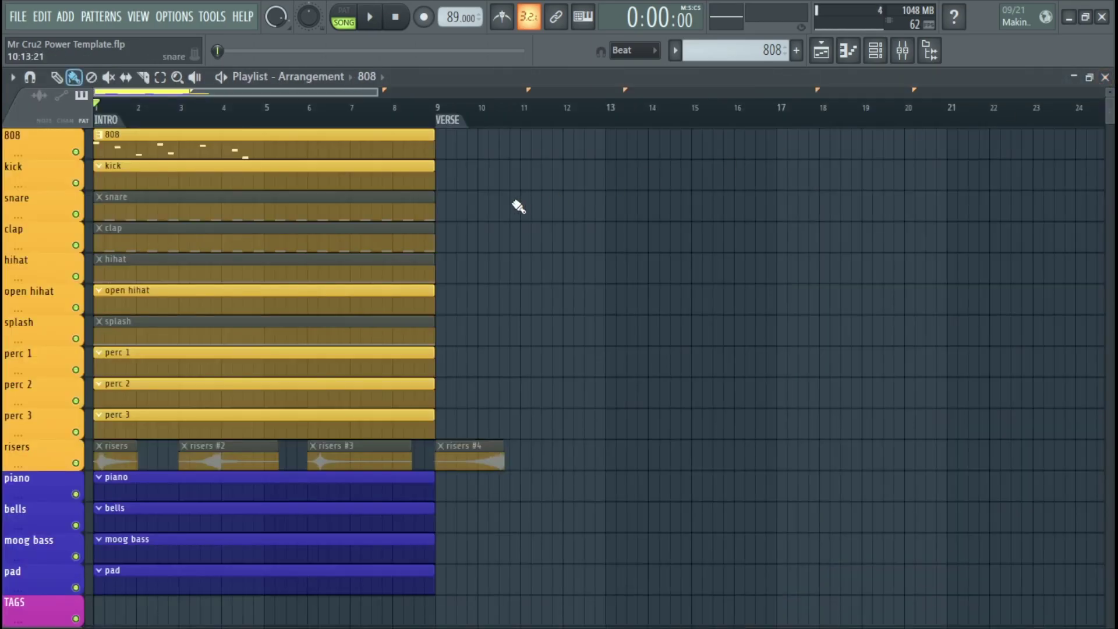